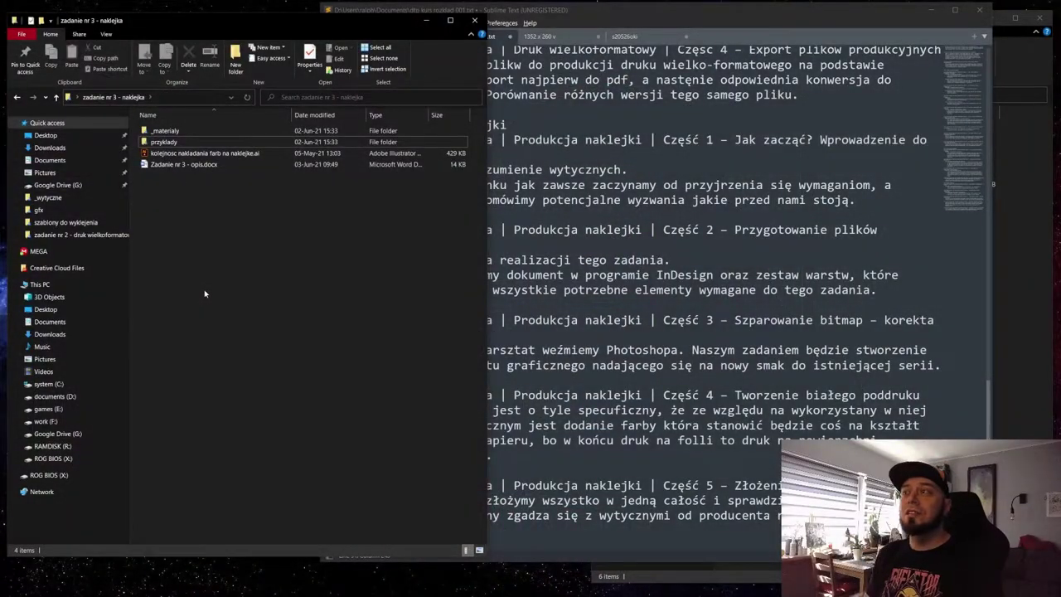
click(634, 8)
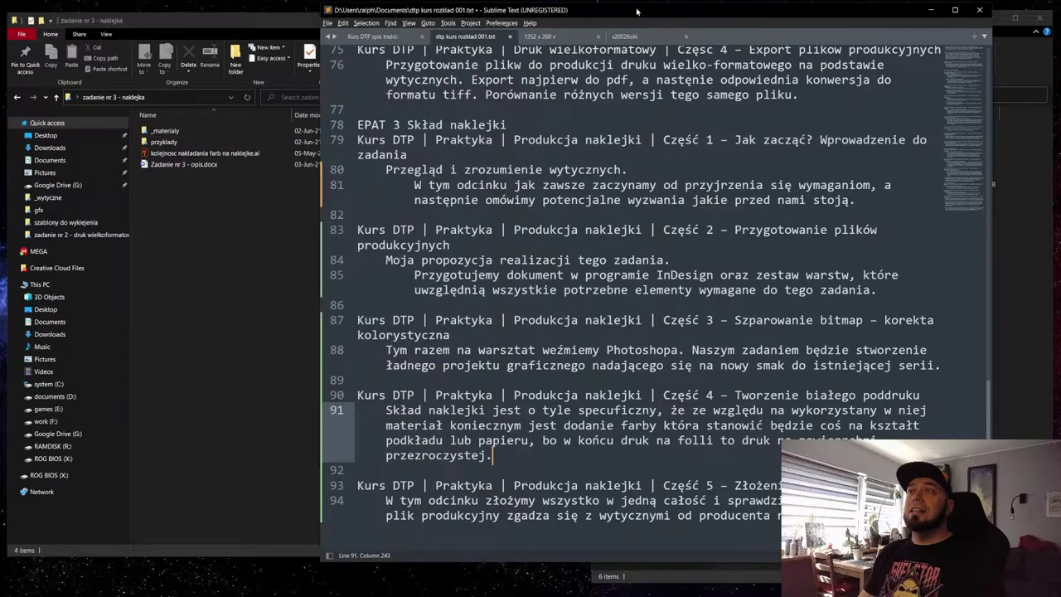
scroll(630, 282, up, 3)
scroll(631, 282, down, 4)
scroll(630, 282, up, 1)
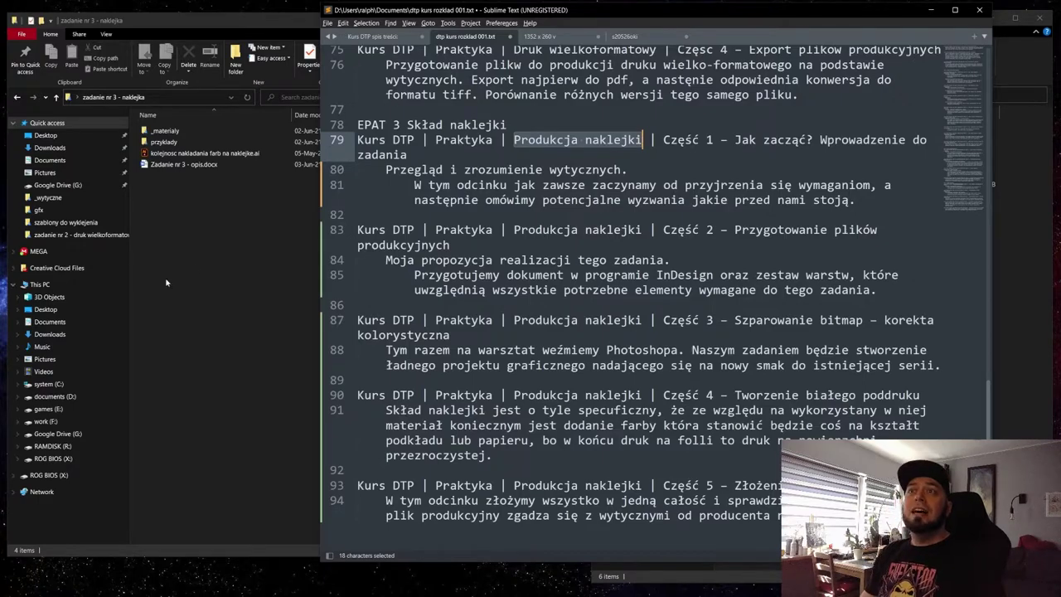
Move and narrow the Sublime course outline so it sits right of the assignment folder.
click(208, 251)
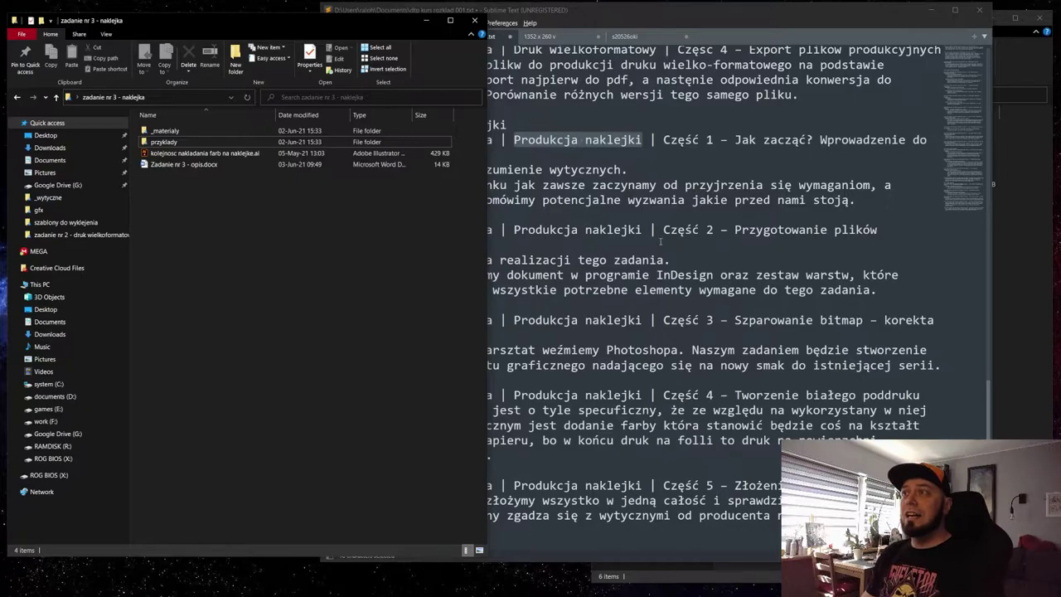
drag(609, 14, 666, 22)
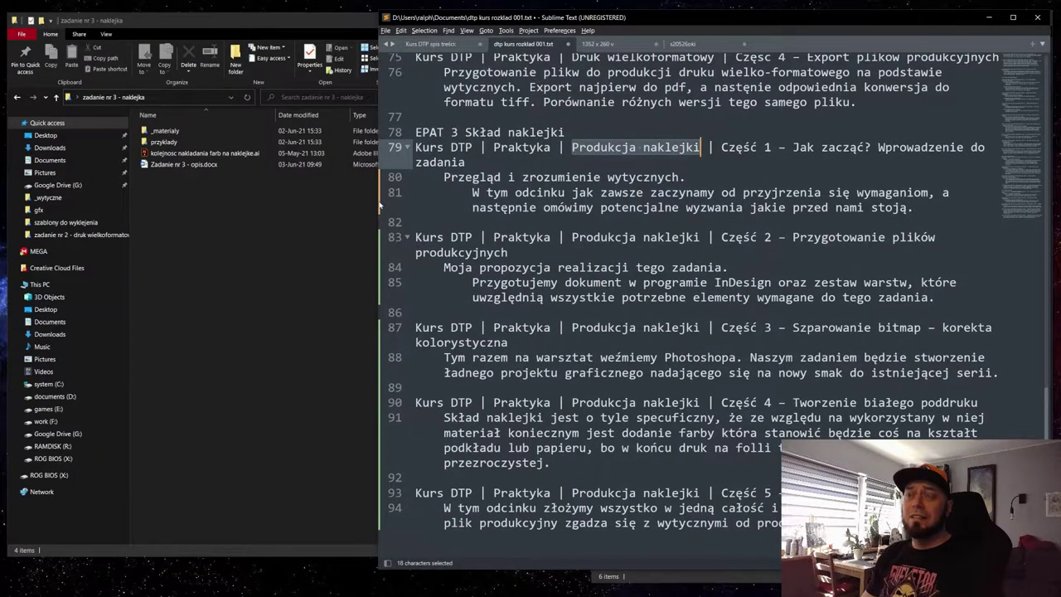
drag(380, 205, 495, 207)
click(757, 235)
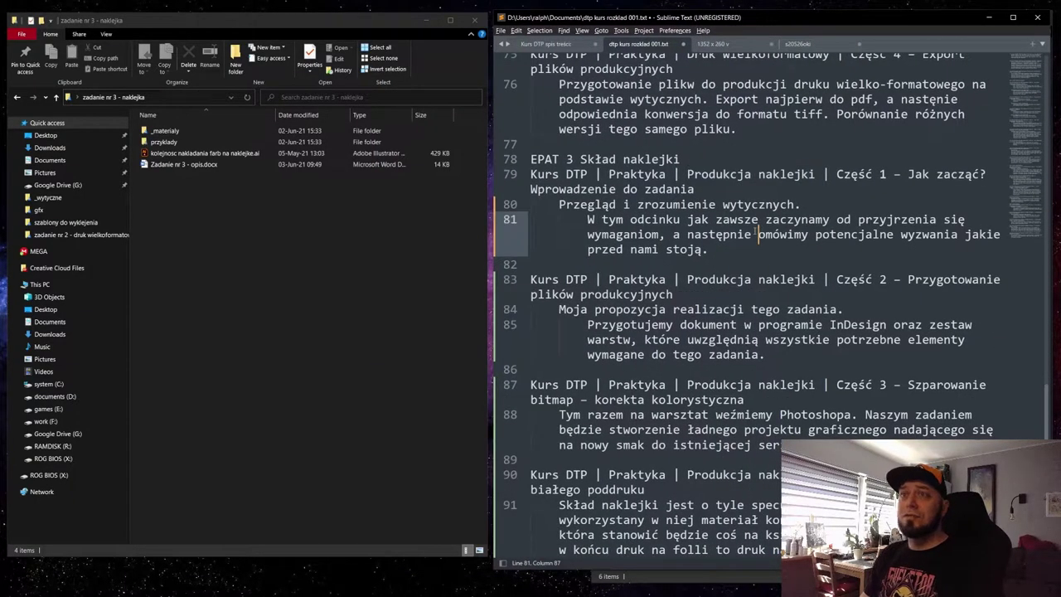
Widen the folder's Type column to show full file types and select 'Zadanie nr 3 - opis.docx'.
click(342, 279)
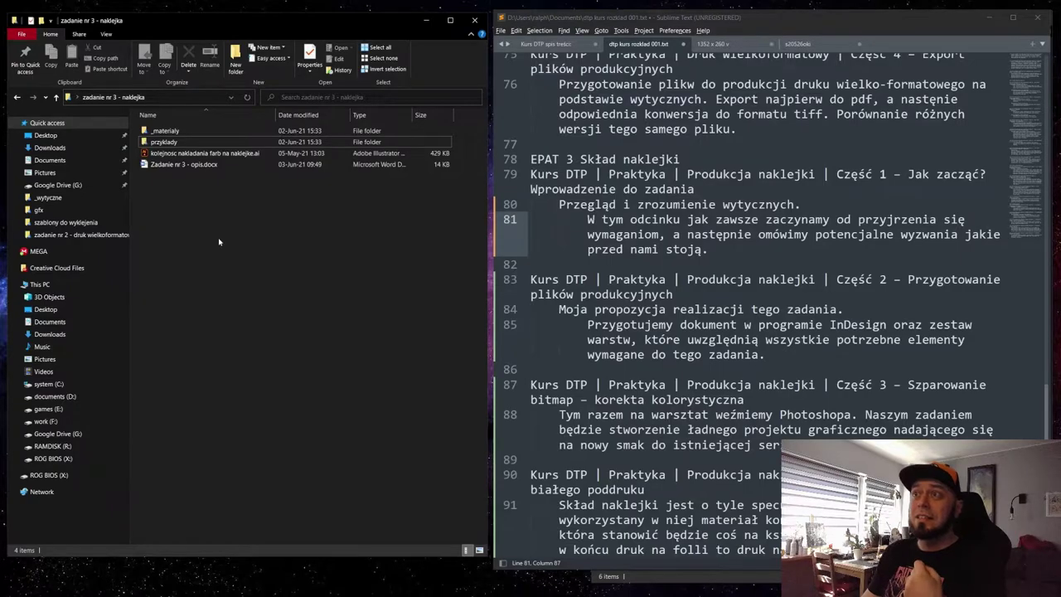
drag(417, 116, 451, 116)
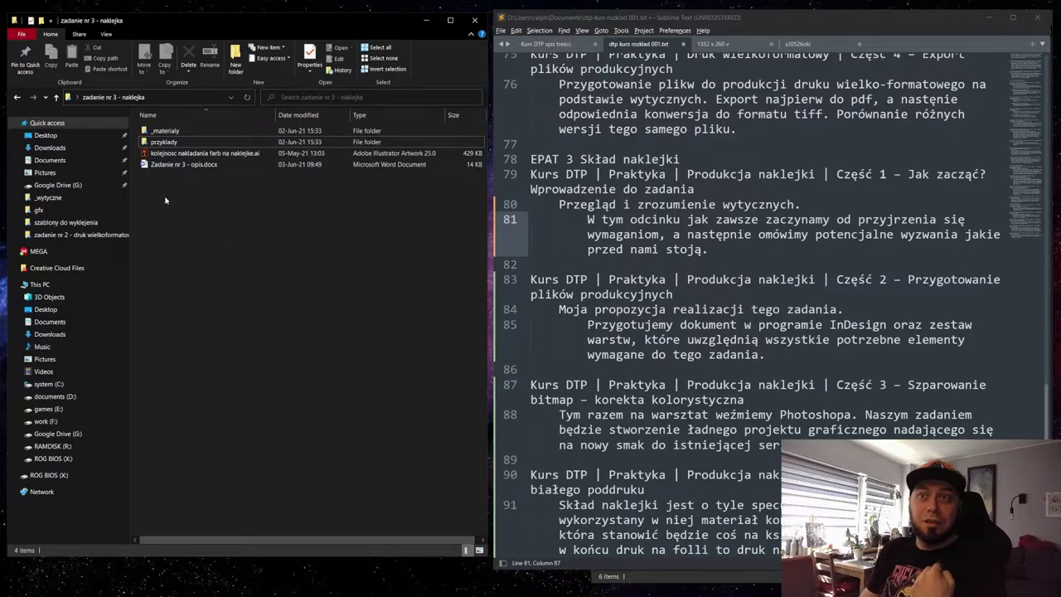
click(163, 166)
Review 'Zadanie nr 3 - opis.docx' in Word, minimize it, and select the przyklady folder.
double_click(163, 166)
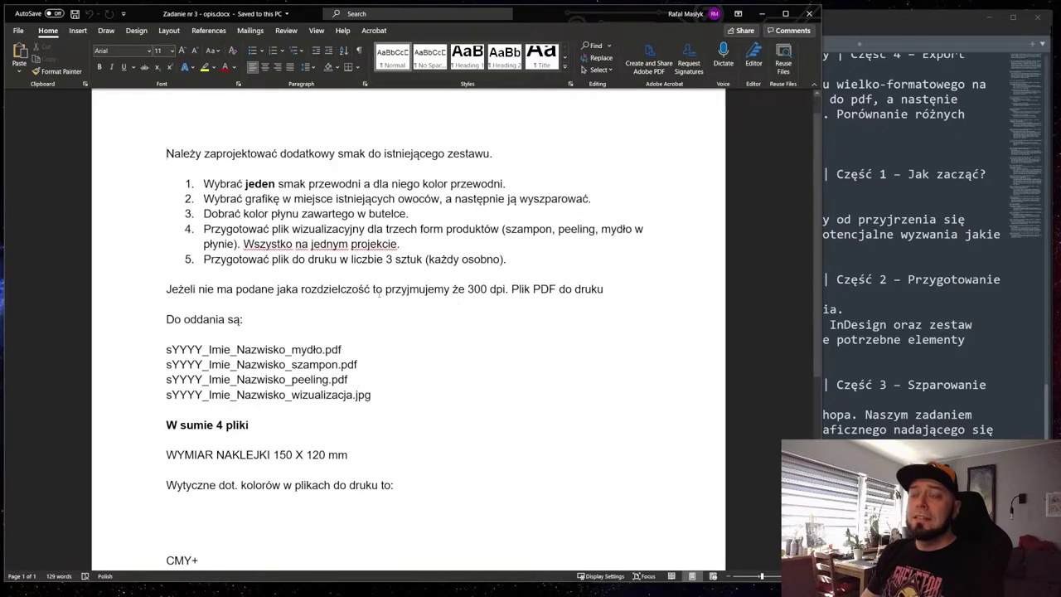
drag(341, 349, 207, 350)
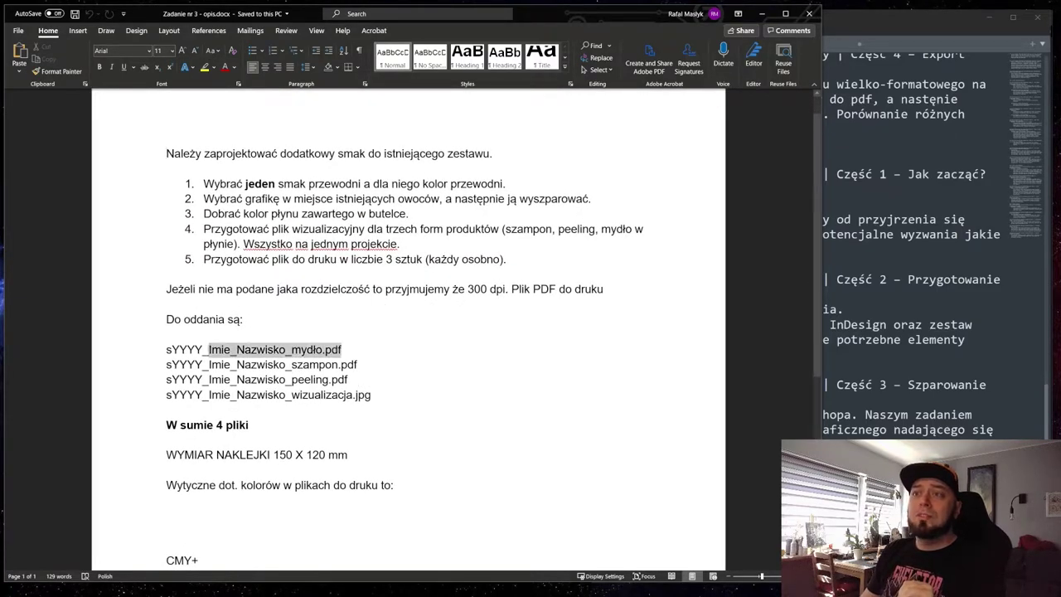
click(299, 229)
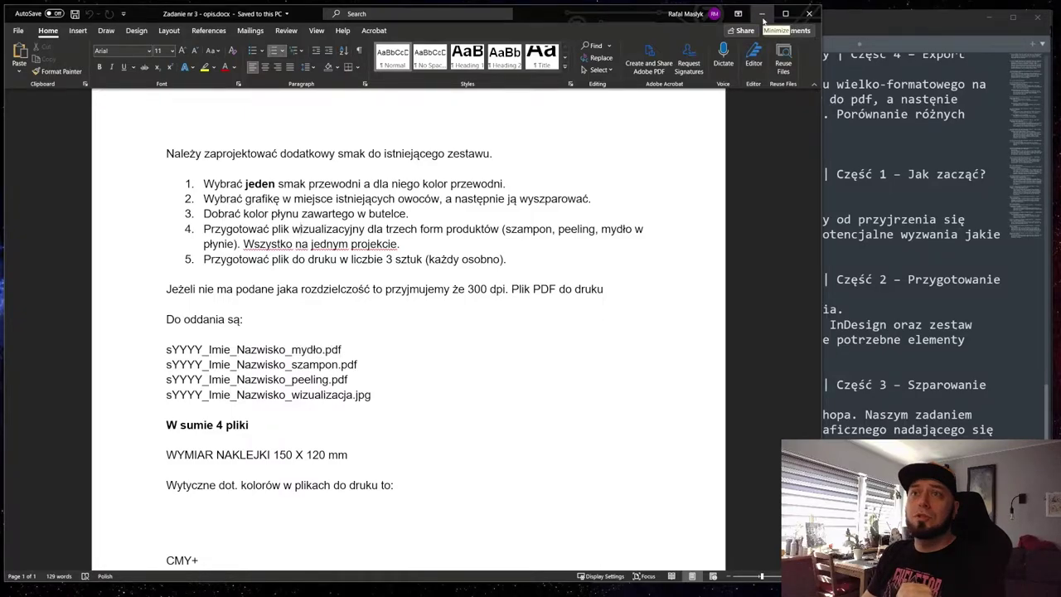
click(762, 14)
click(165, 143)
Go from przyklady back to _materialy and open pogladowo_druk_001.jpg in an enlarged Photos window.
double_click(164, 143)
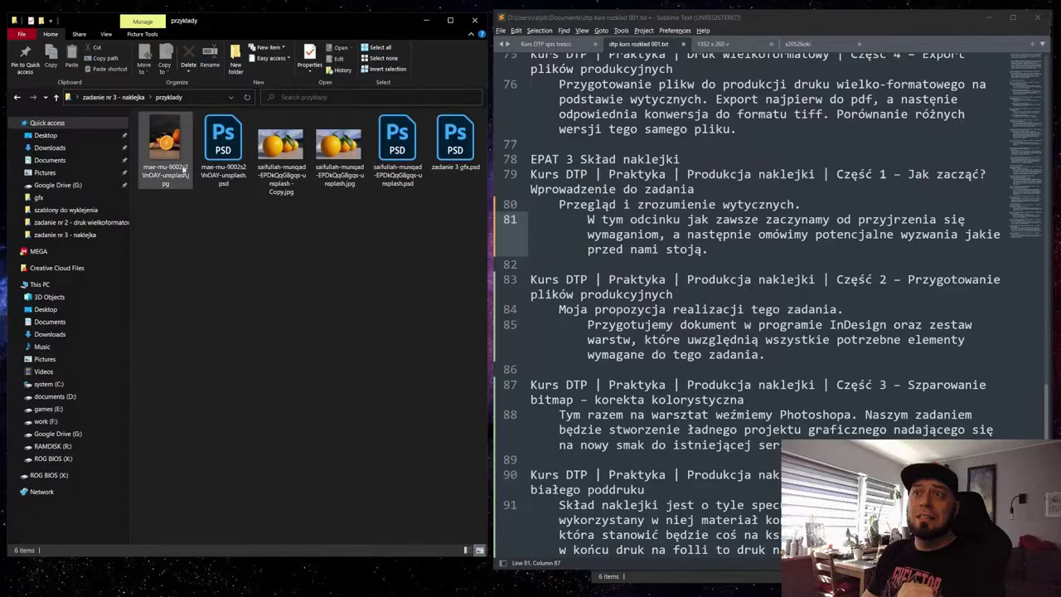
click(56, 97)
double_click(180, 133)
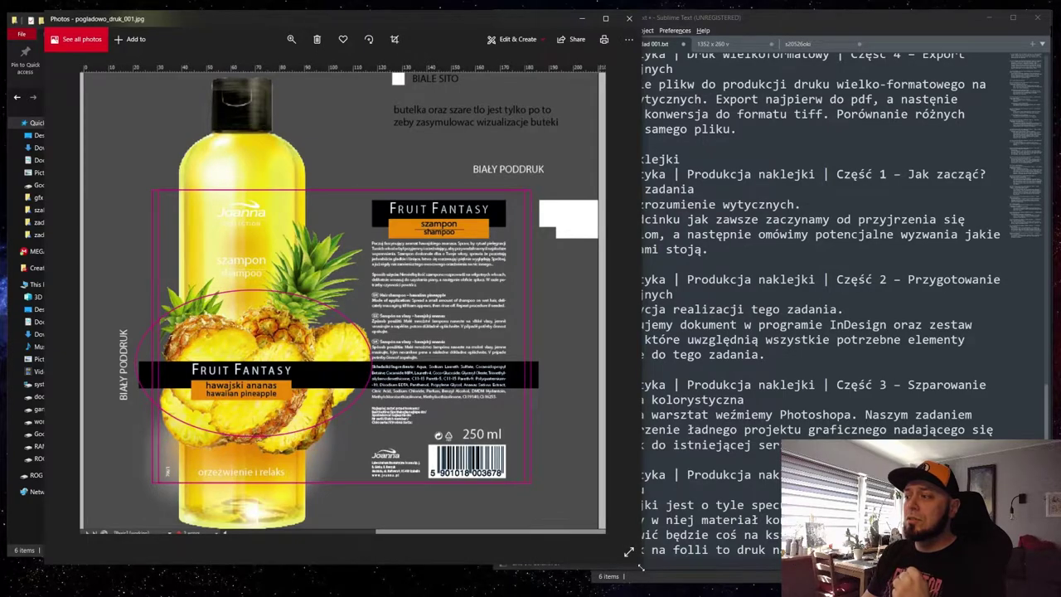
drag(641, 567, 766, 586)
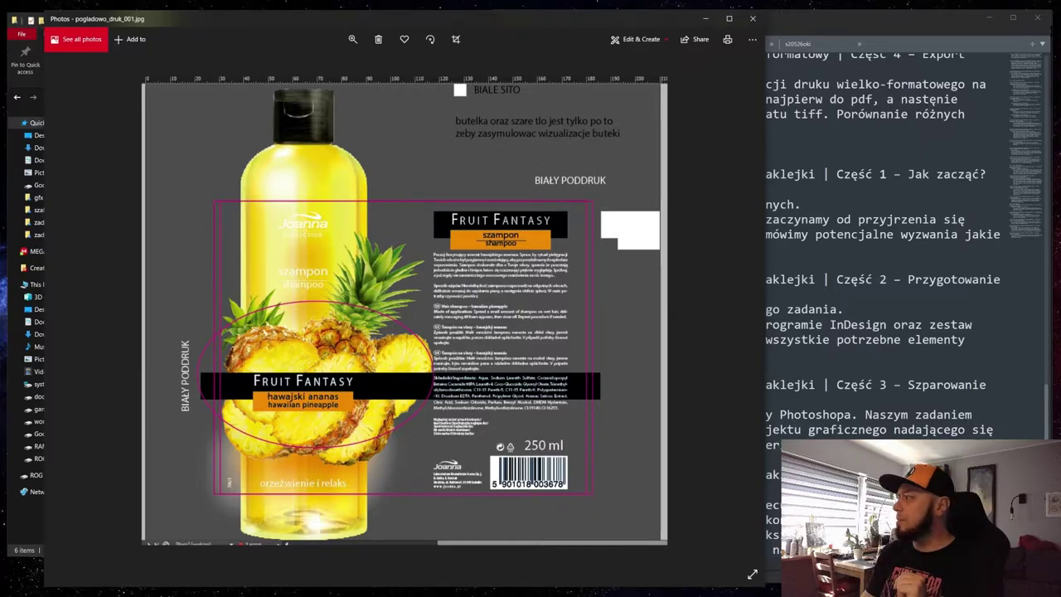
Compare the print preview with the Word brief, then narrow it to bring _materialy forward.
key(alt+Tab)
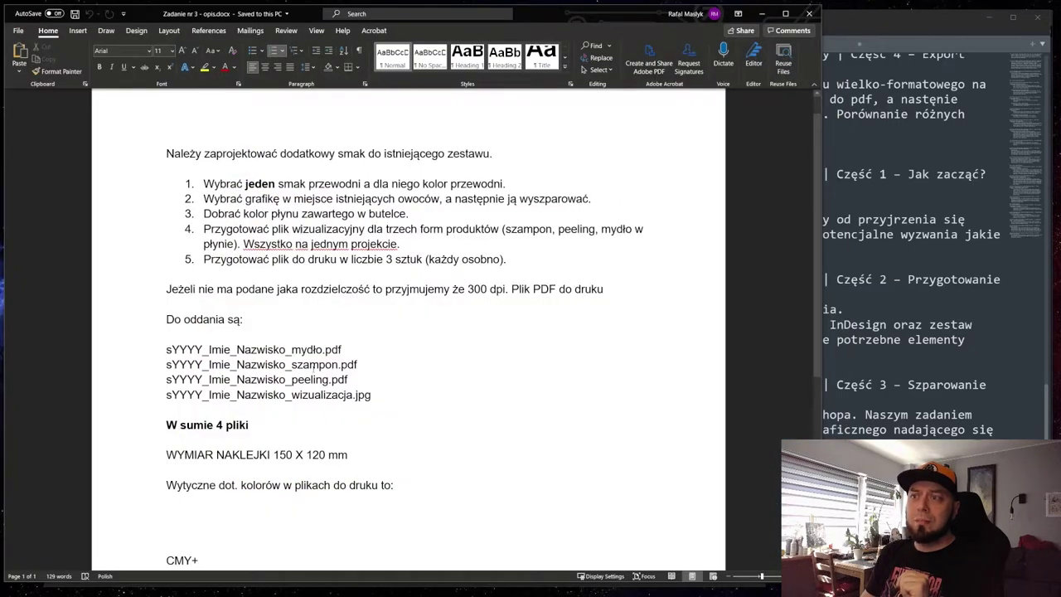
key(alt+Tab)
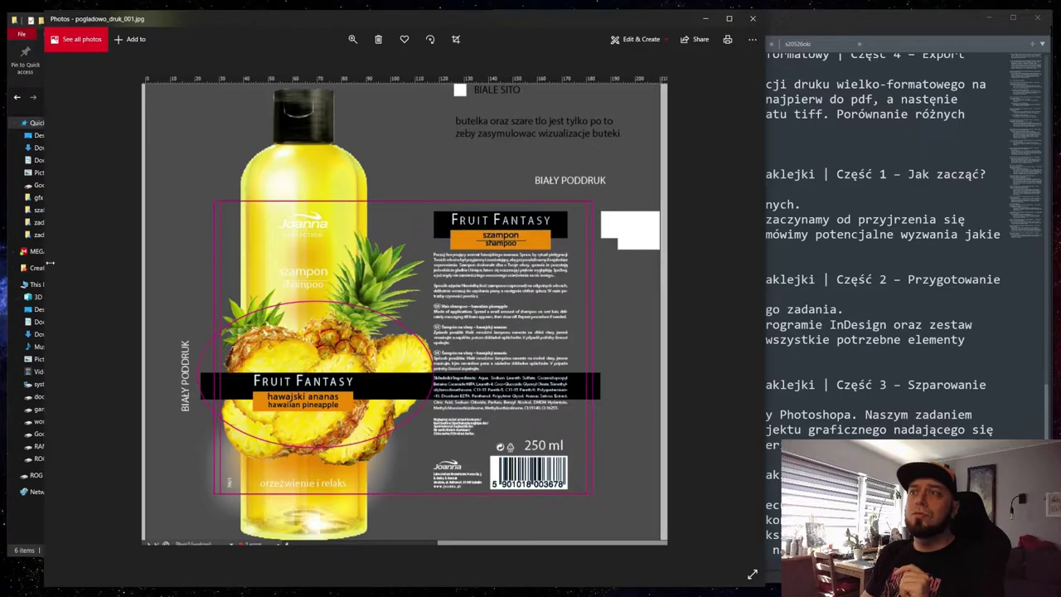
drag(50, 263, 153, 264)
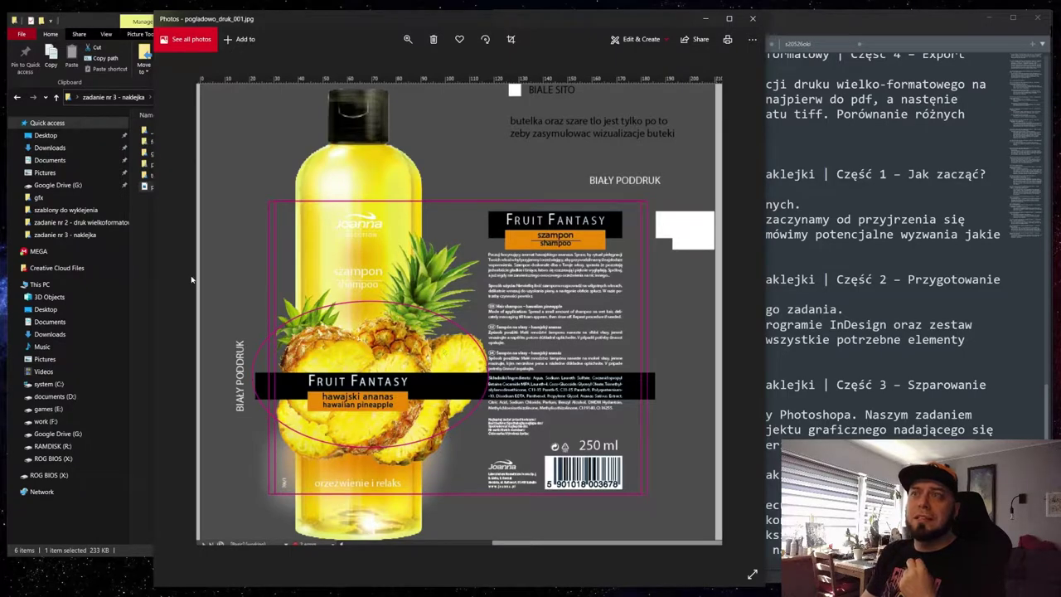
click(146, 211)
In 'przykladowe wizualizacje', view the soap, body scrub and shampoo photos, closing each one.
click(160, 164)
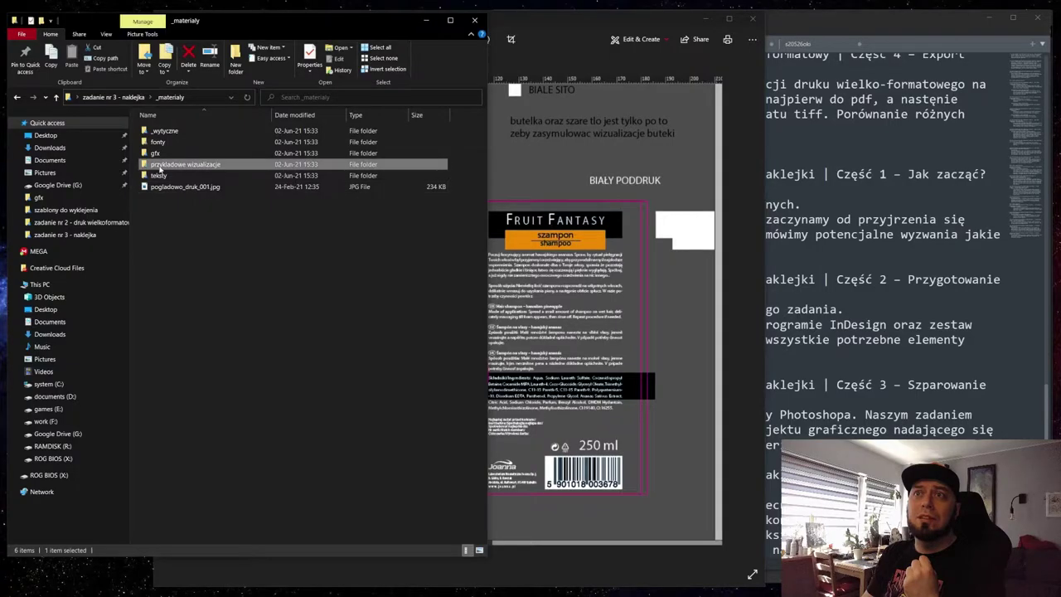
double_click(160, 164)
double_click(162, 149)
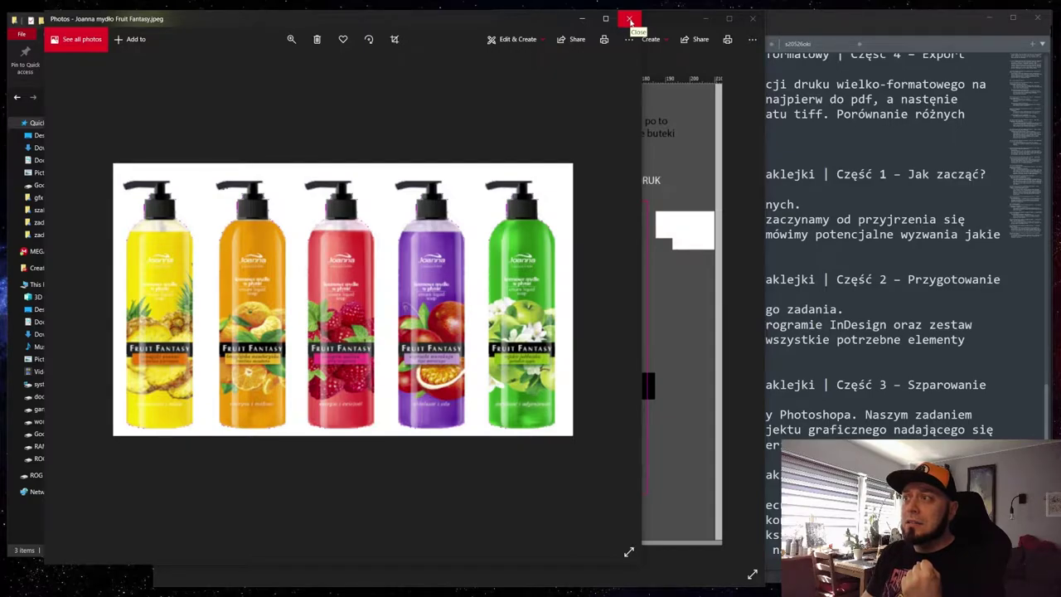
click(631, 19)
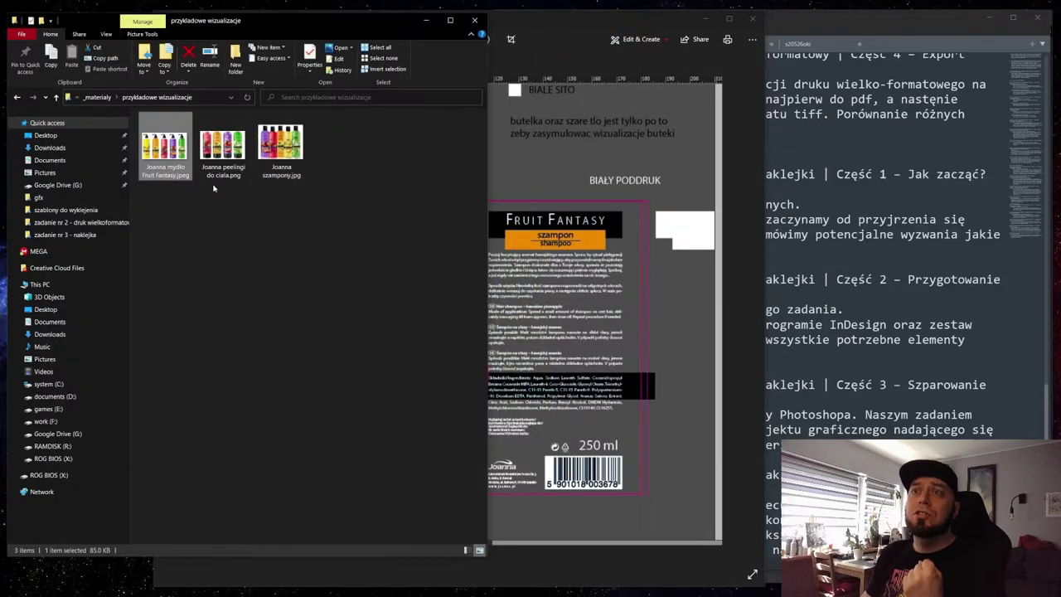
double_click(218, 179)
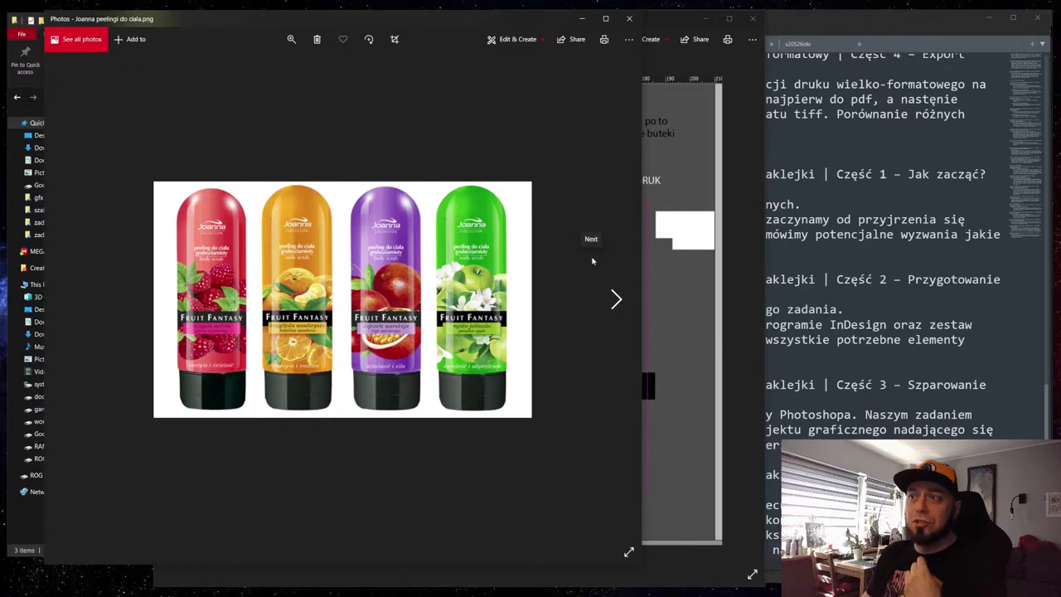
click(629, 19)
double_click(282, 145)
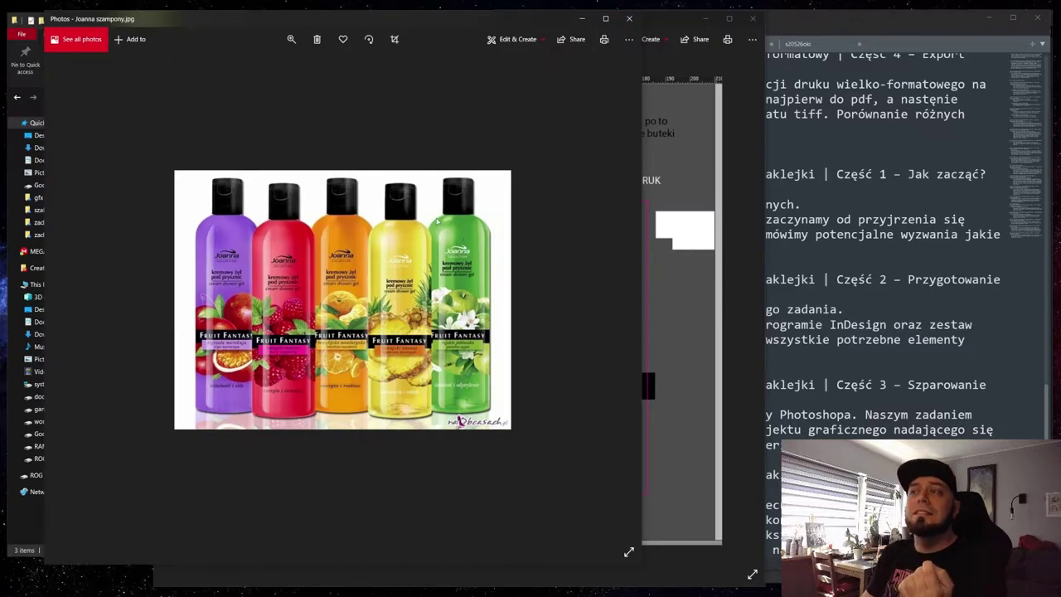
click(630, 26)
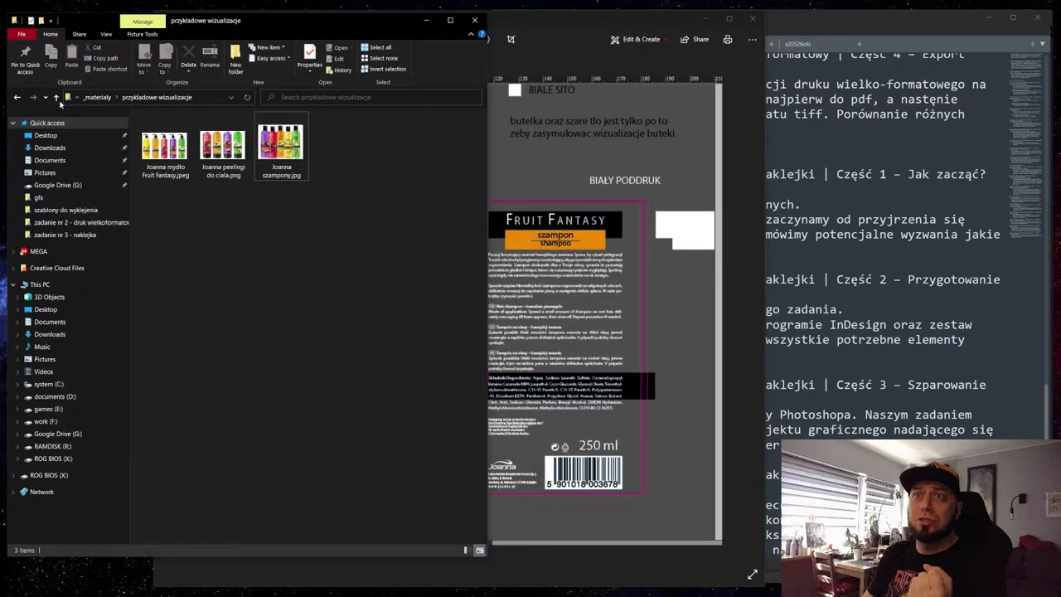
Return to the _materialy folder and cycle through the open windows to the Word brief.
click(55, 97)
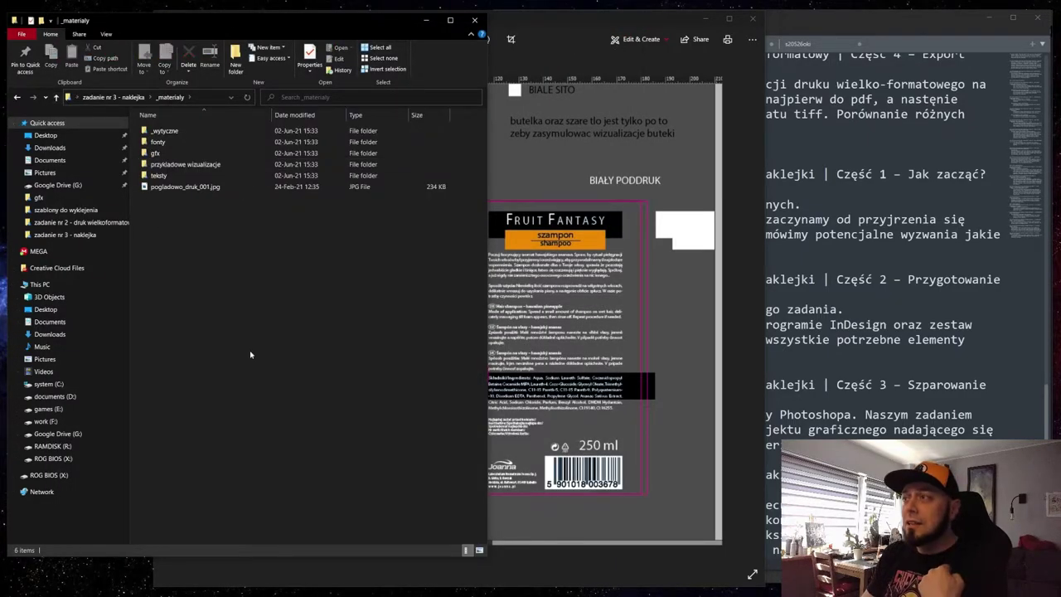
click(563, 30)
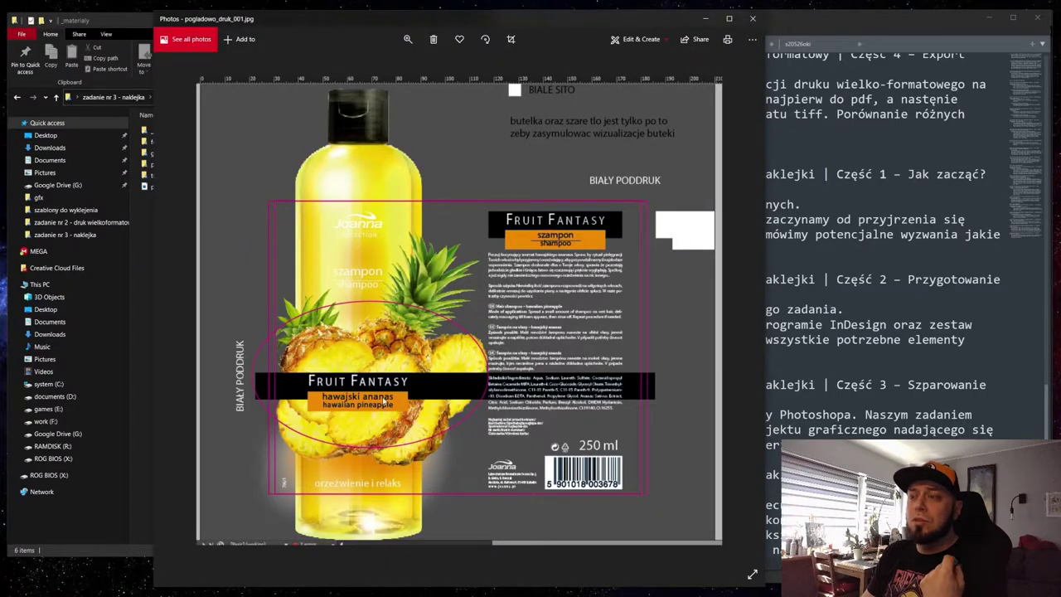
click(144, 259)
key(alt+Tab)
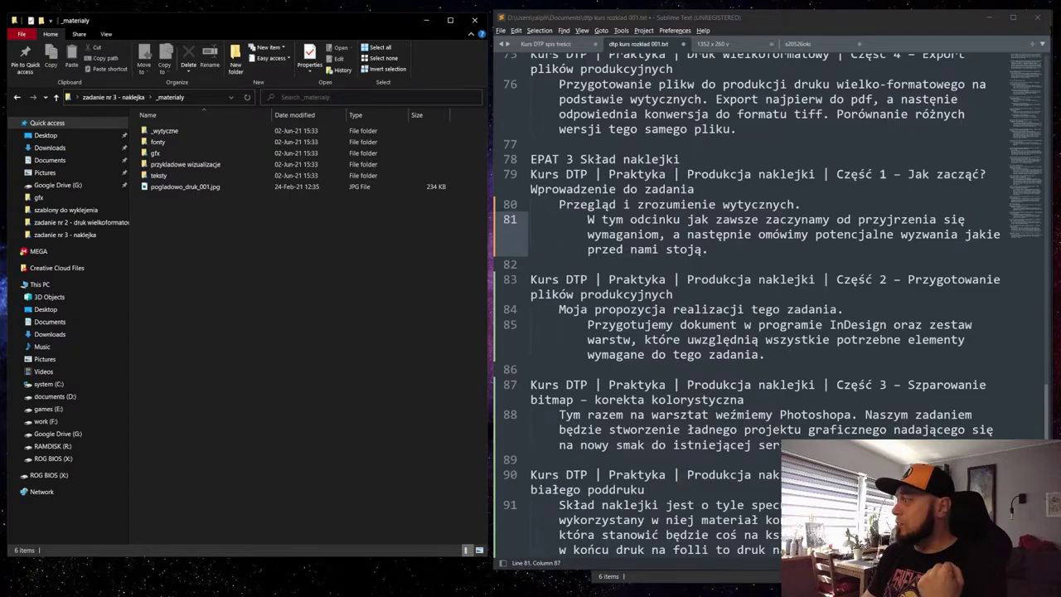
key(alt+Tab)
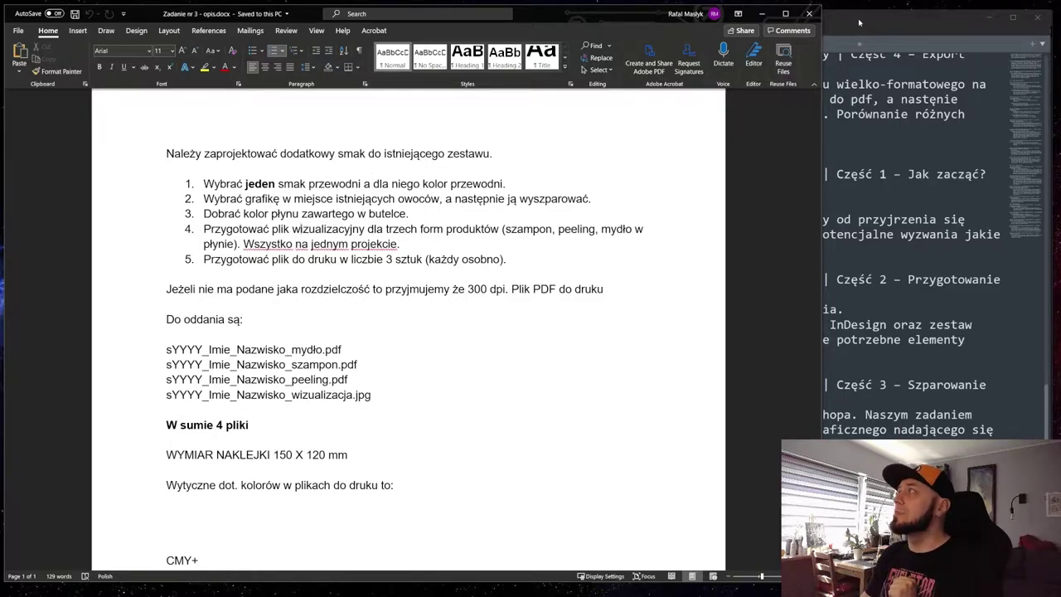
Narrow the Word brief and move it right to reveal the _materialy folder beside it.
key(alt+Tab)
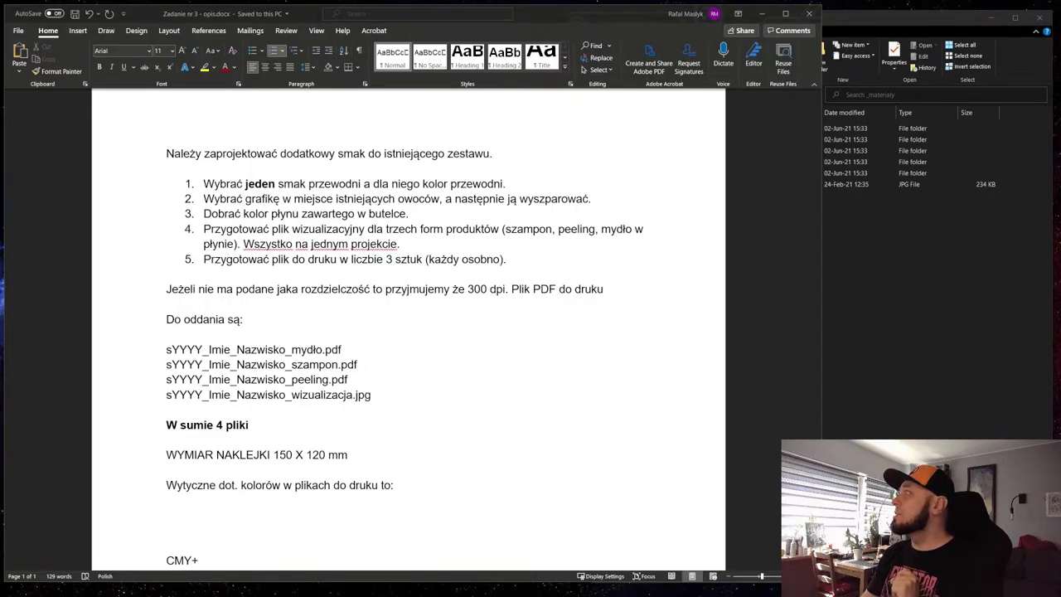
click(585, 333)
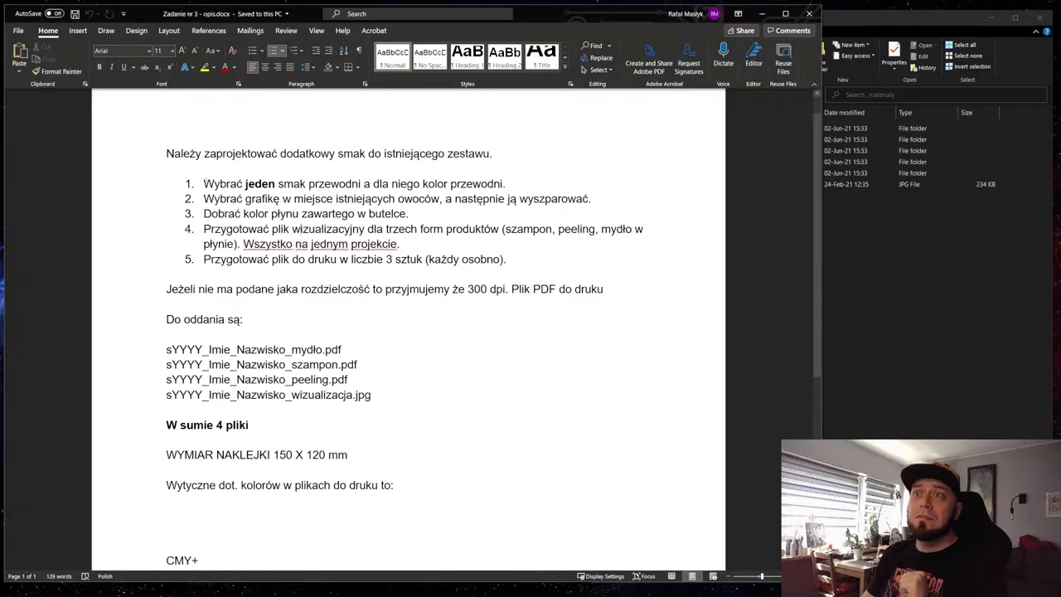
drag(203, 184, 513, 185)
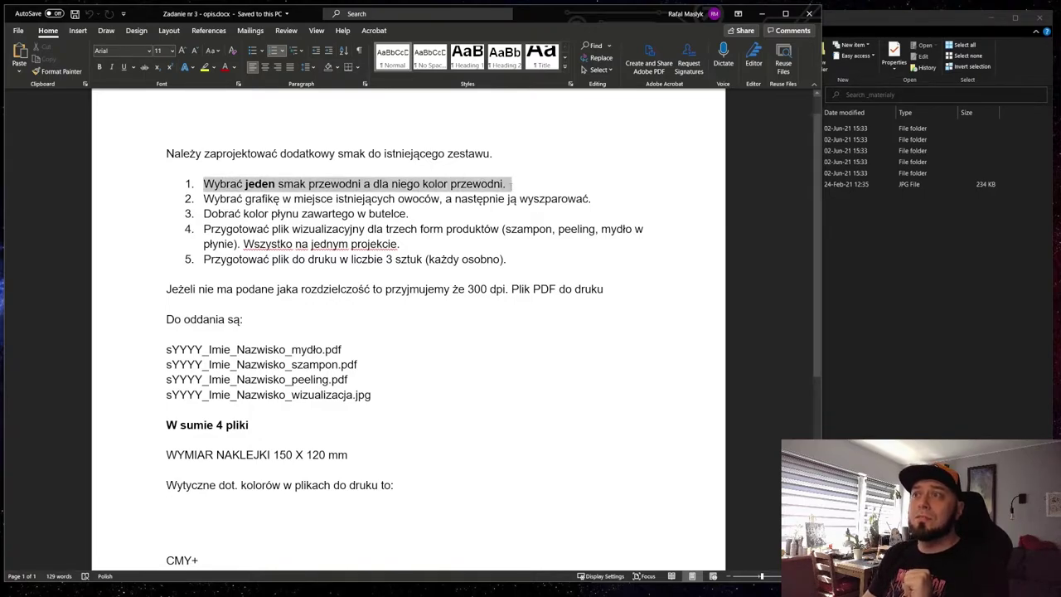
click(511, 184)
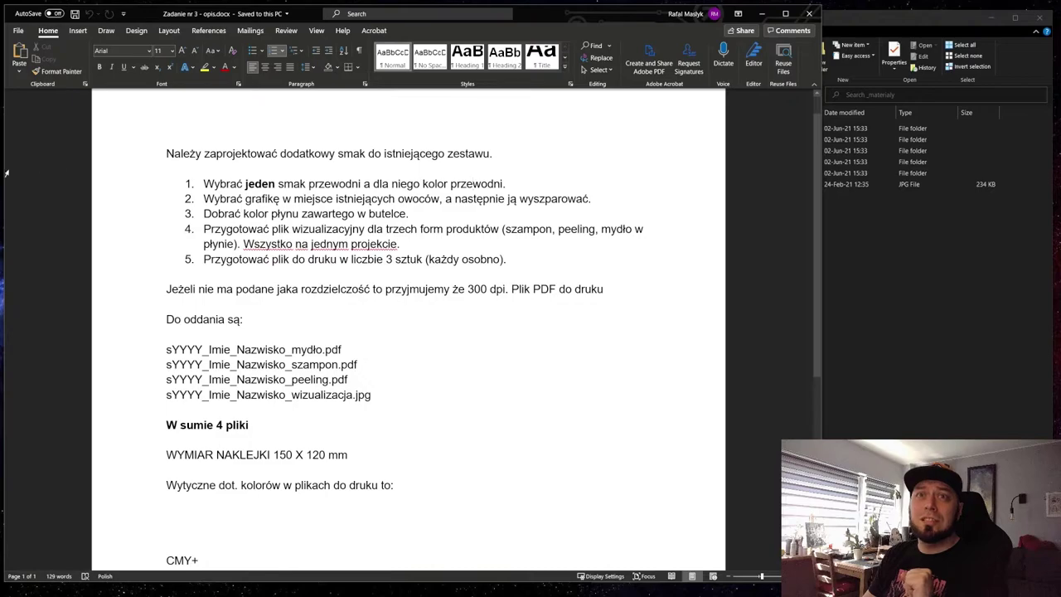
drag(4, 170, 133, 170)
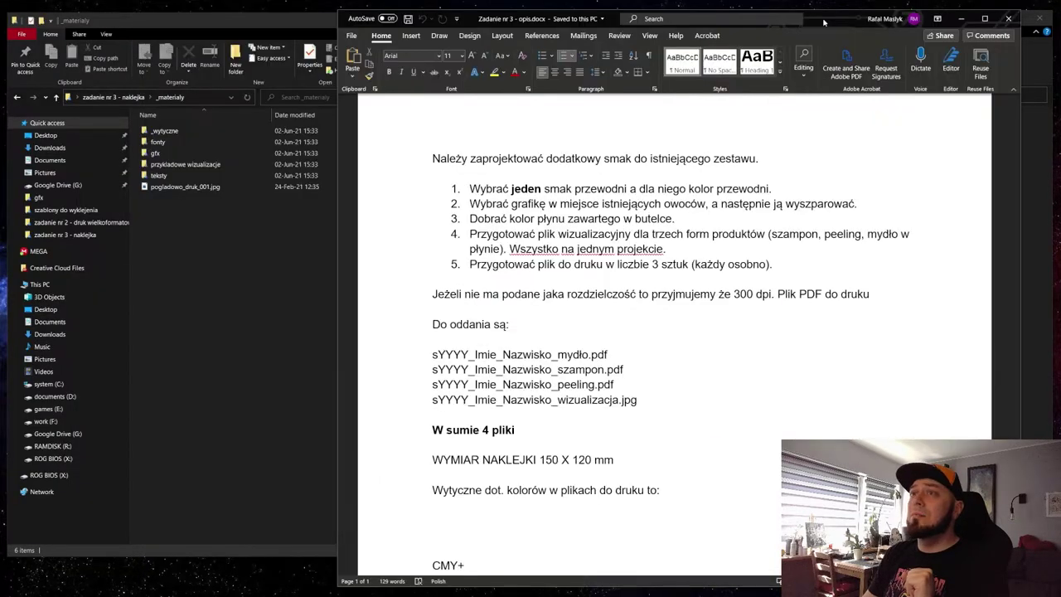
drag(498, 14, 738, 18)
Open pogladowo_druk_001.jpg, size it on the left, and bring the Word brief in front.
double_click(189, 186)
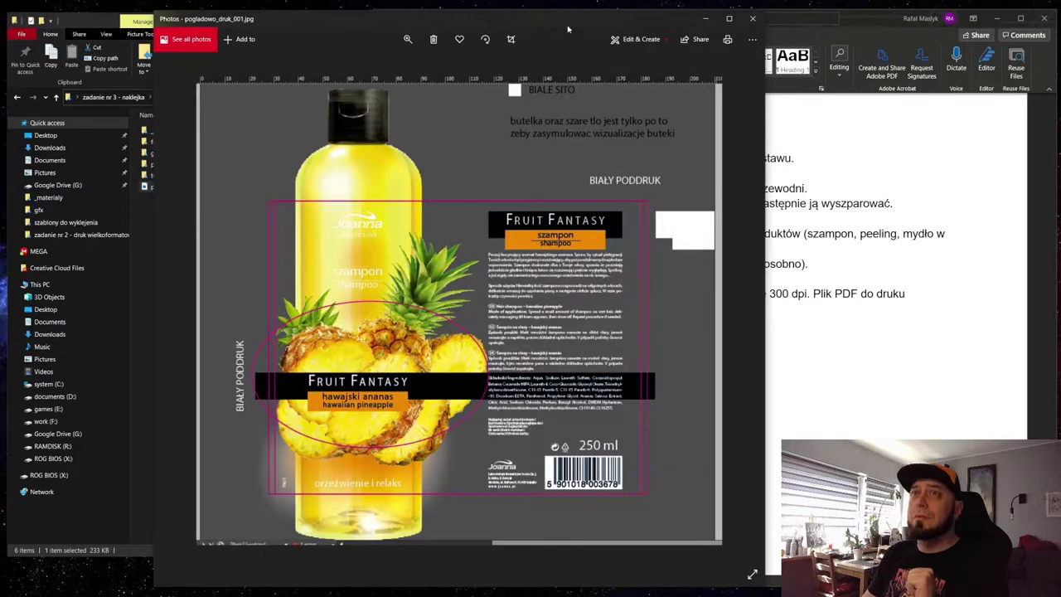
drag(567, 29, 430, 28)
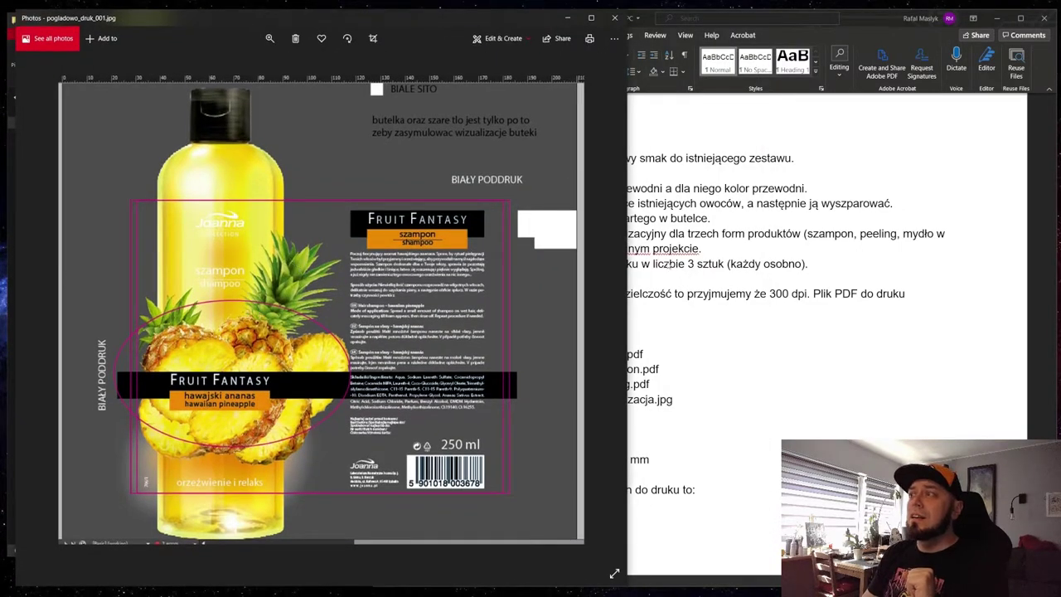
drag(627, 257, 492, 251)
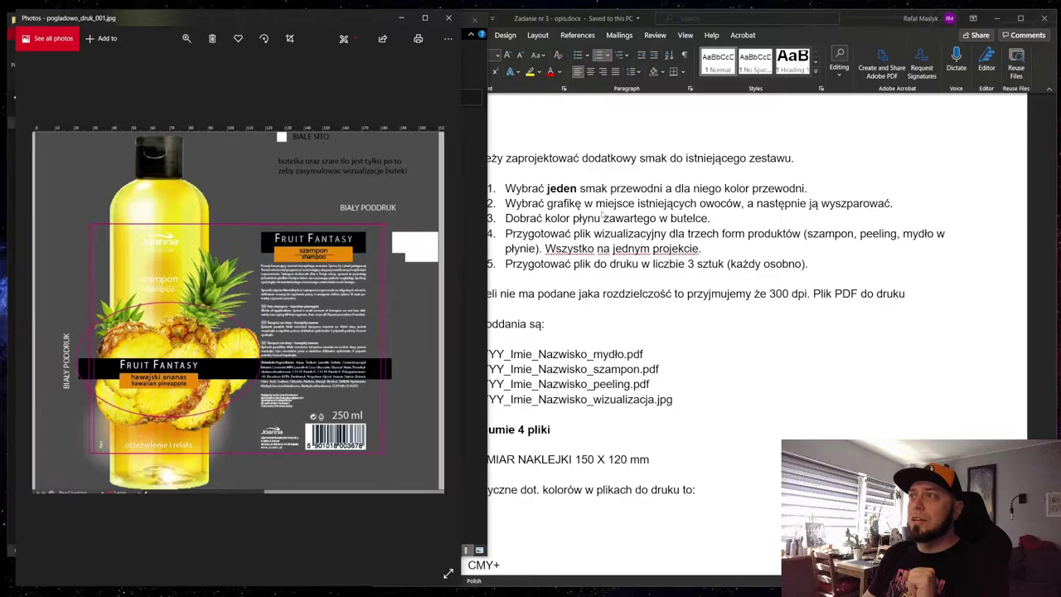
mouse_move(449, 254)
mouse_down()
mouse_move(372, 203)
mouse_move(456, 199)
mouse_up()
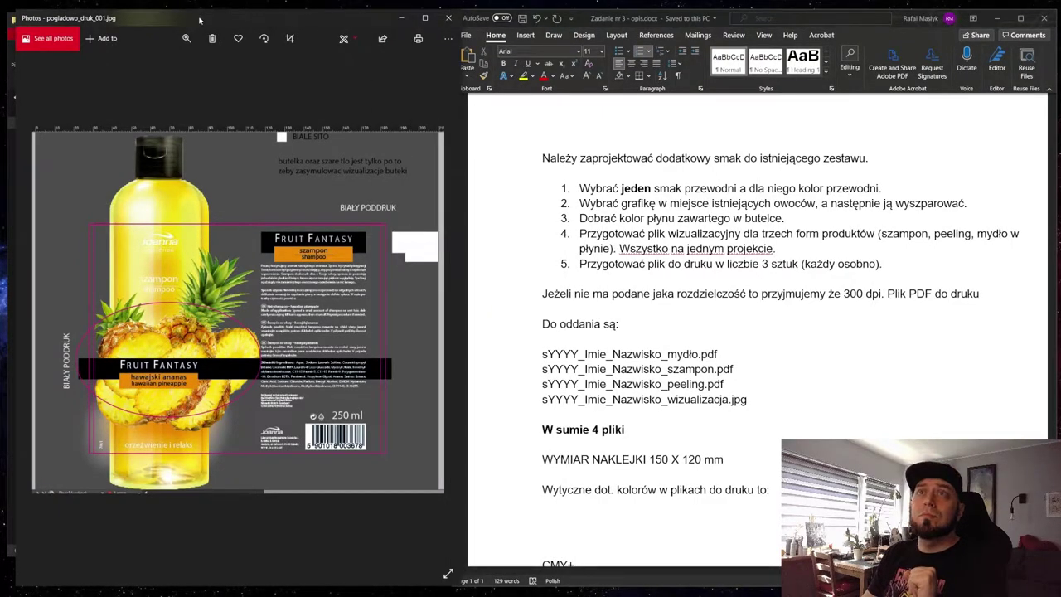
drag(199, 20, 184, 12)
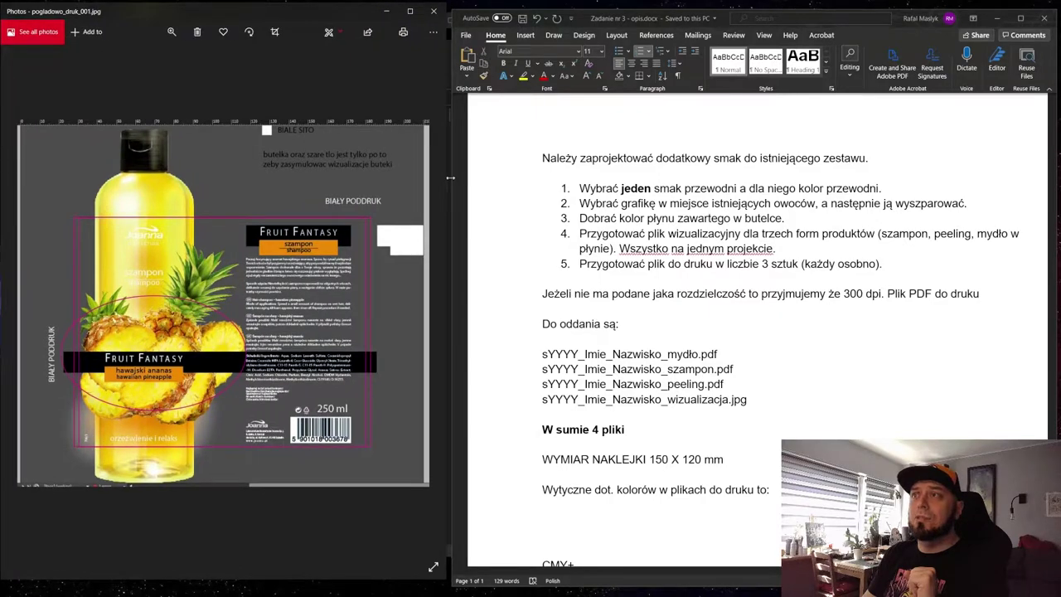
drag(446, 178, 481, 175)
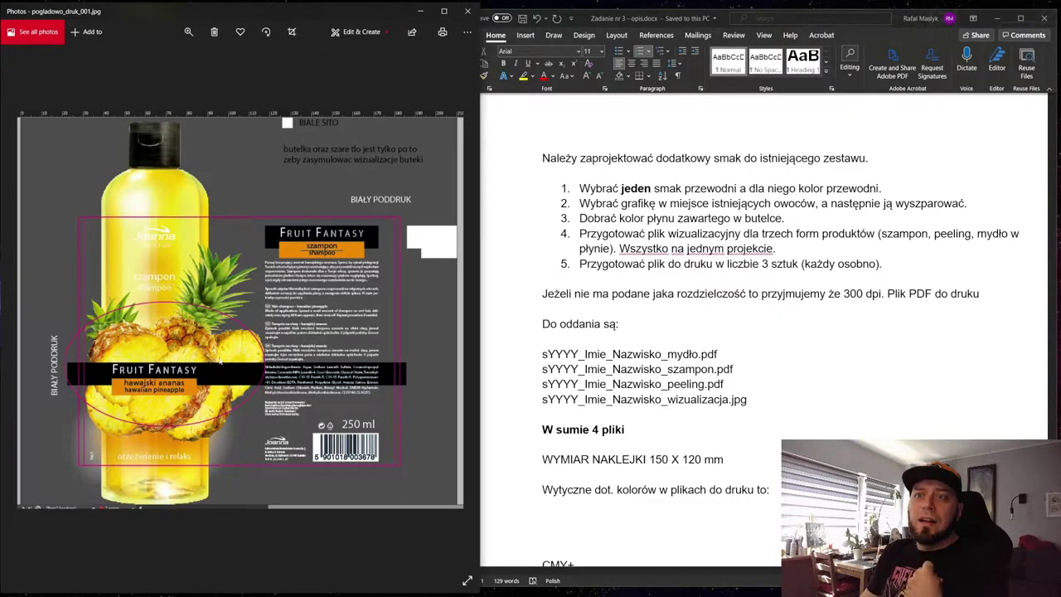
click(849, 188)
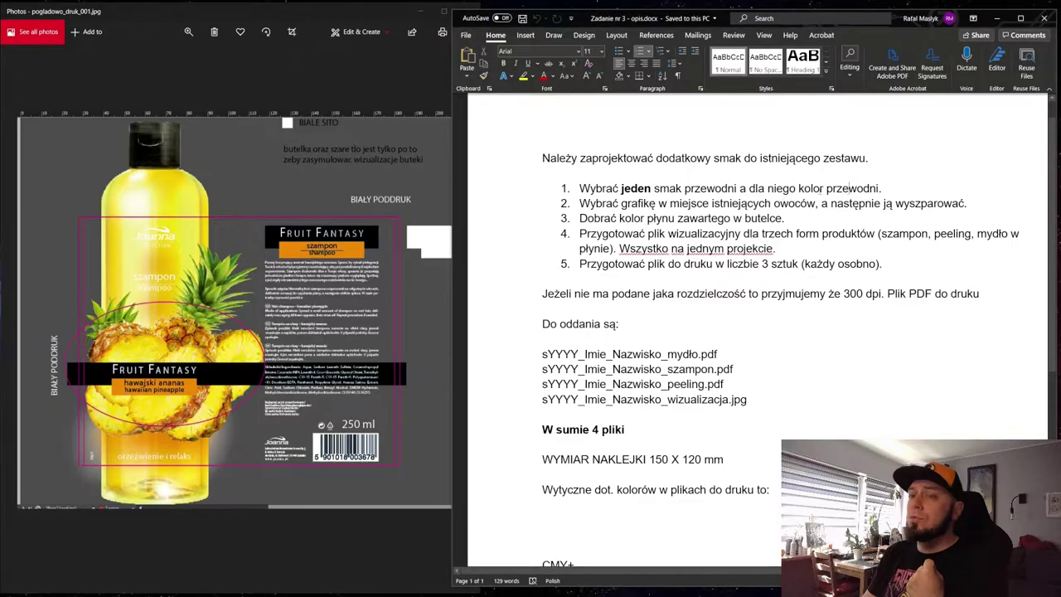
drag(849, 188, 798, 188)
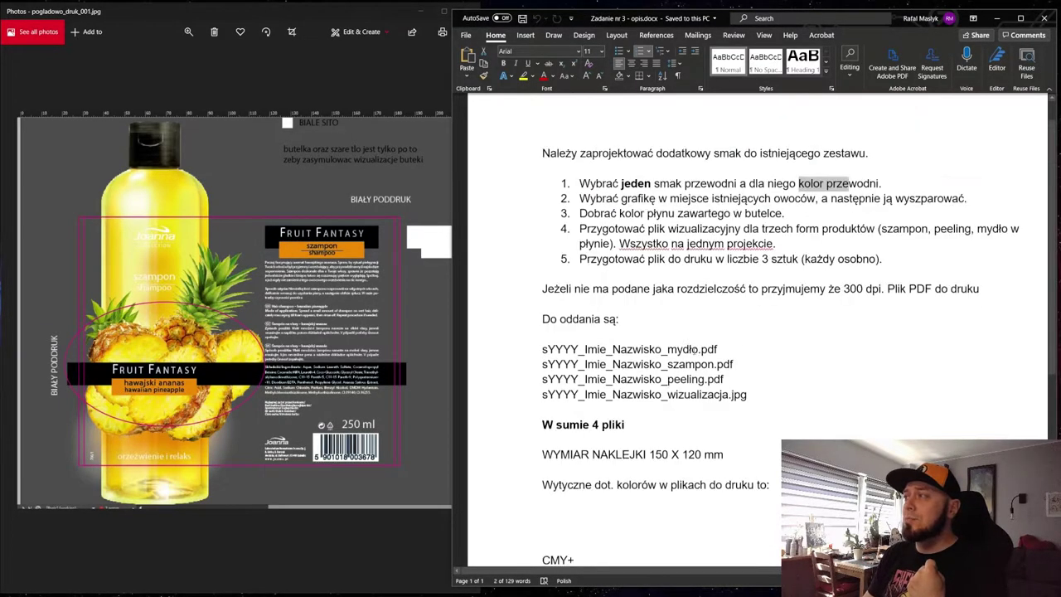
click(680, 188)
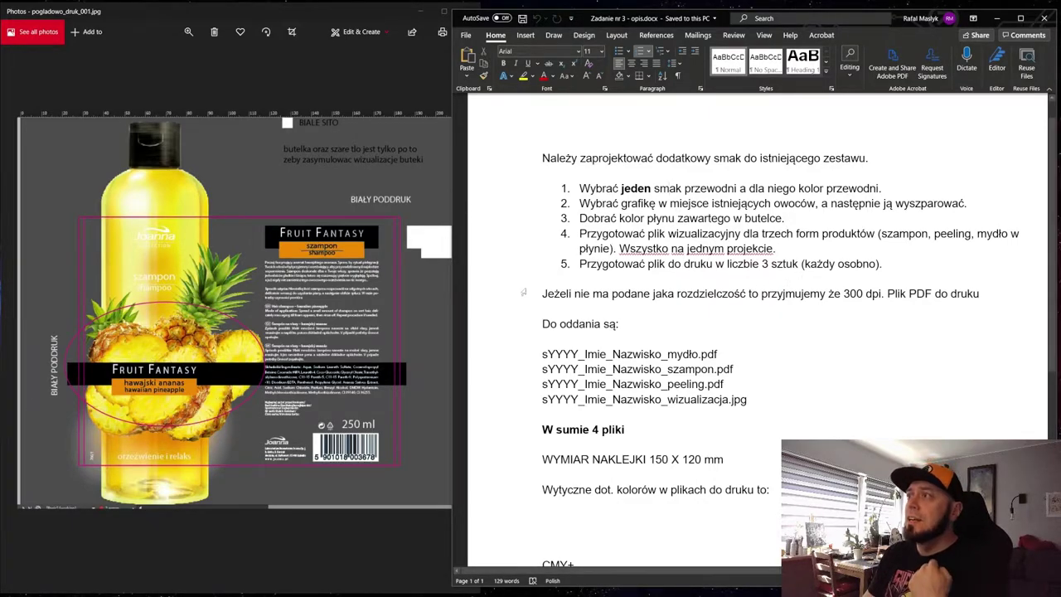
drag(579, 218, 784, 218)
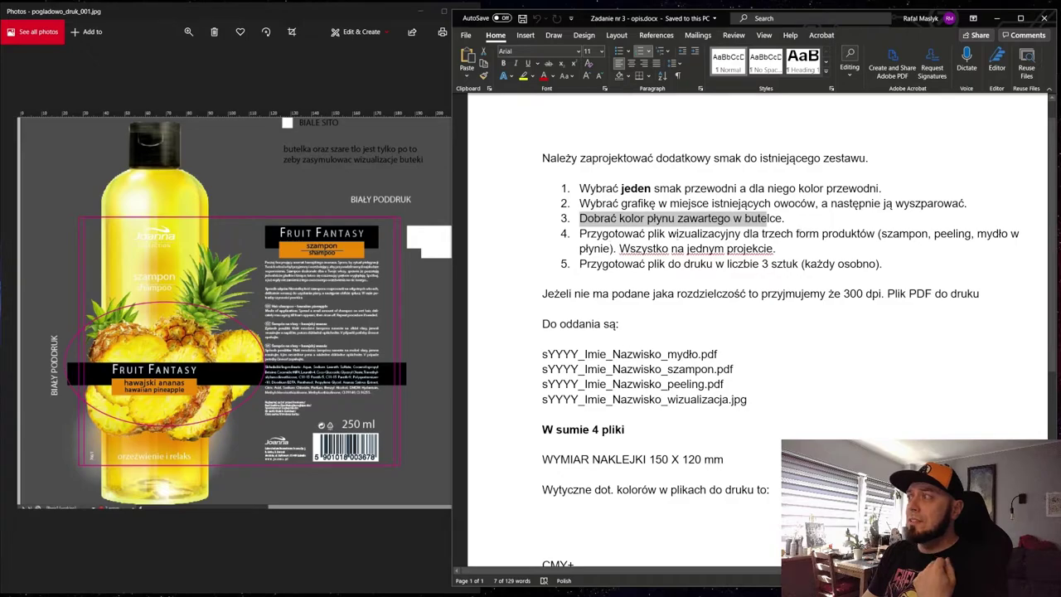
mouse_move(743, 234)
mouse_down()
mouse_move(820, 233)
mouse_move(669, 234)
mouse_up()
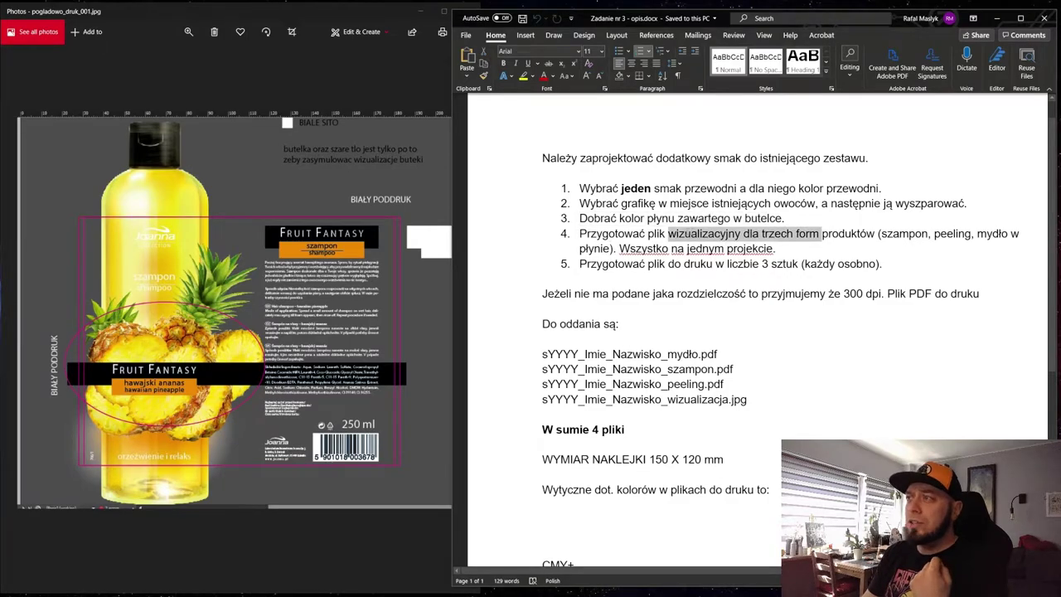
drag(580, 234, 813, 248)
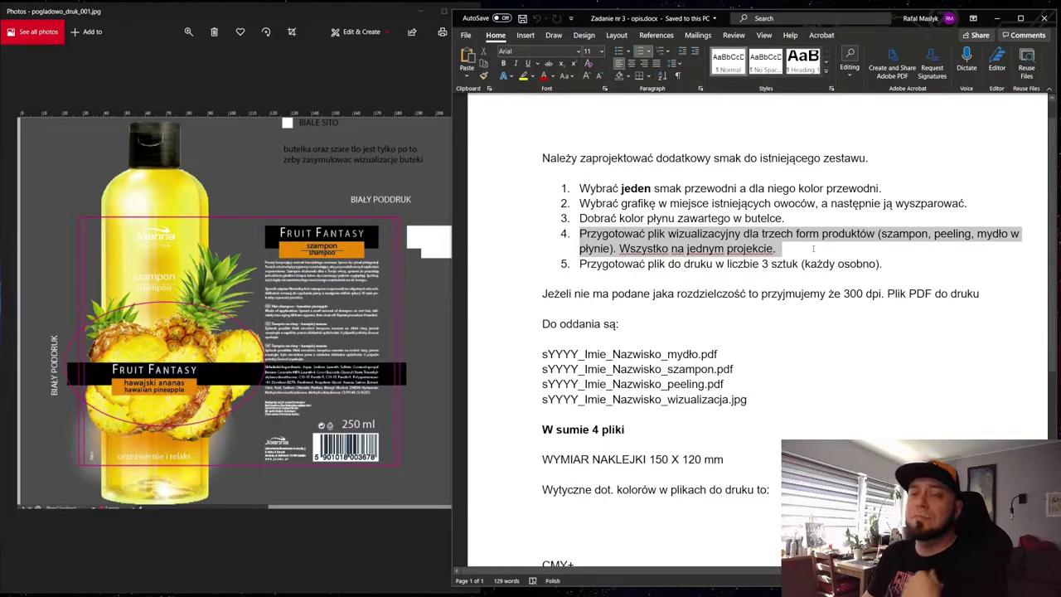
drag(813, 248, 814, 250)
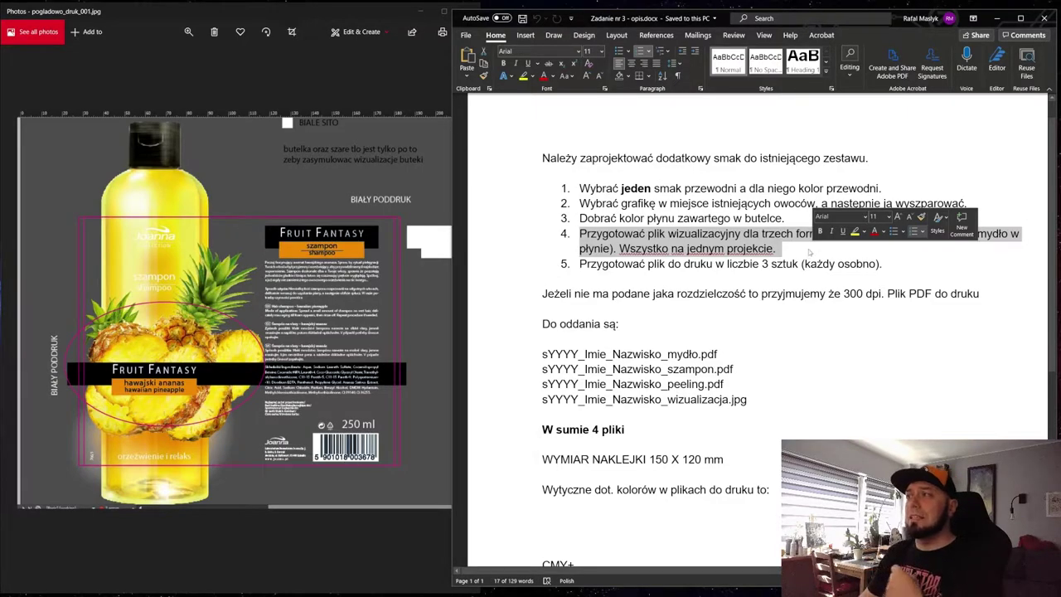
click(624, 203)
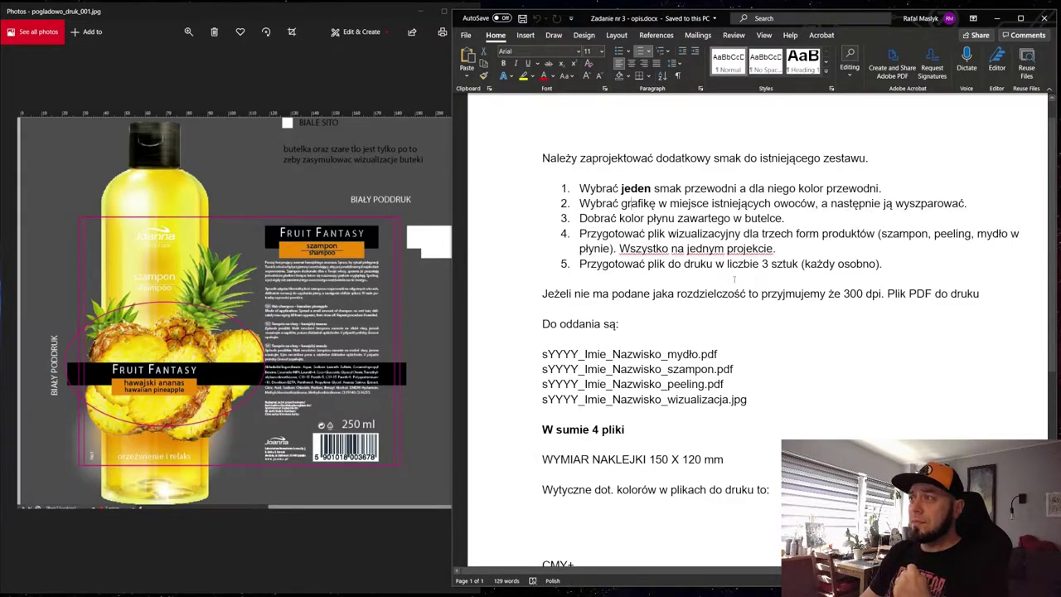
drag(647, 265, 836, 265)
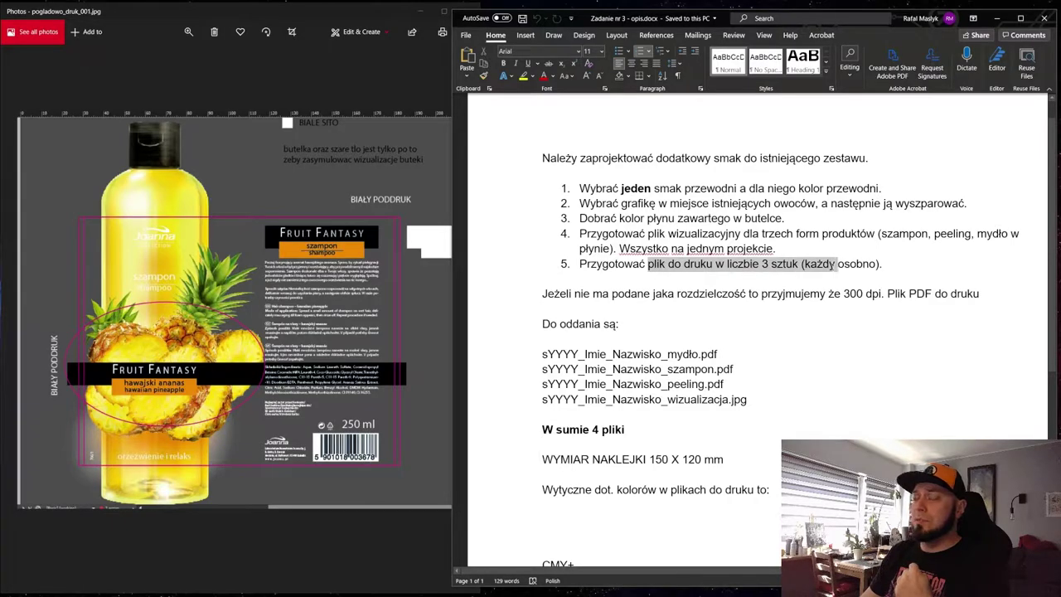
click(808, 264)
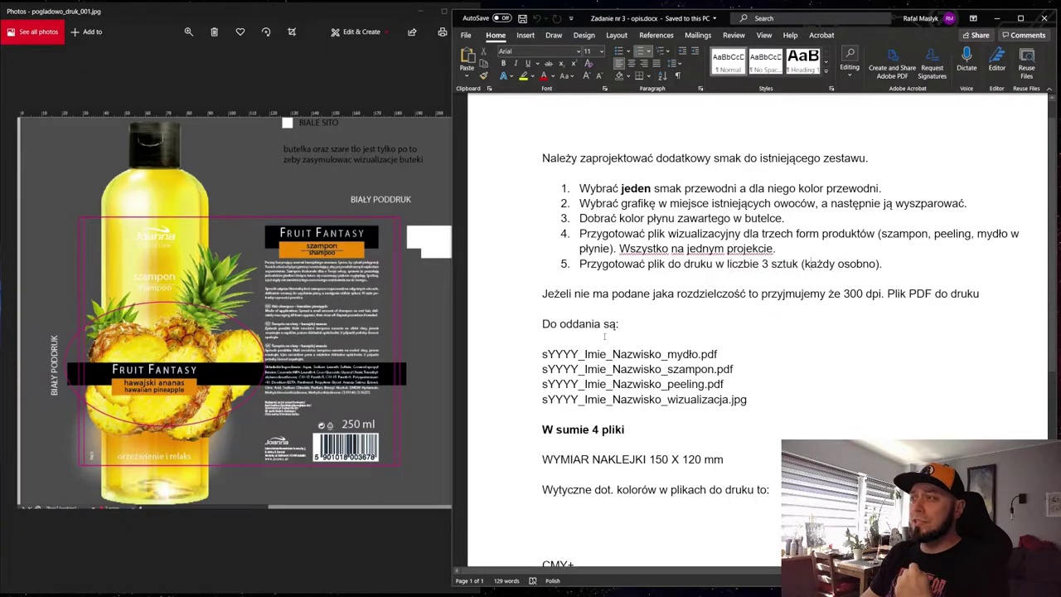
drag(613, 354, 718, 354)
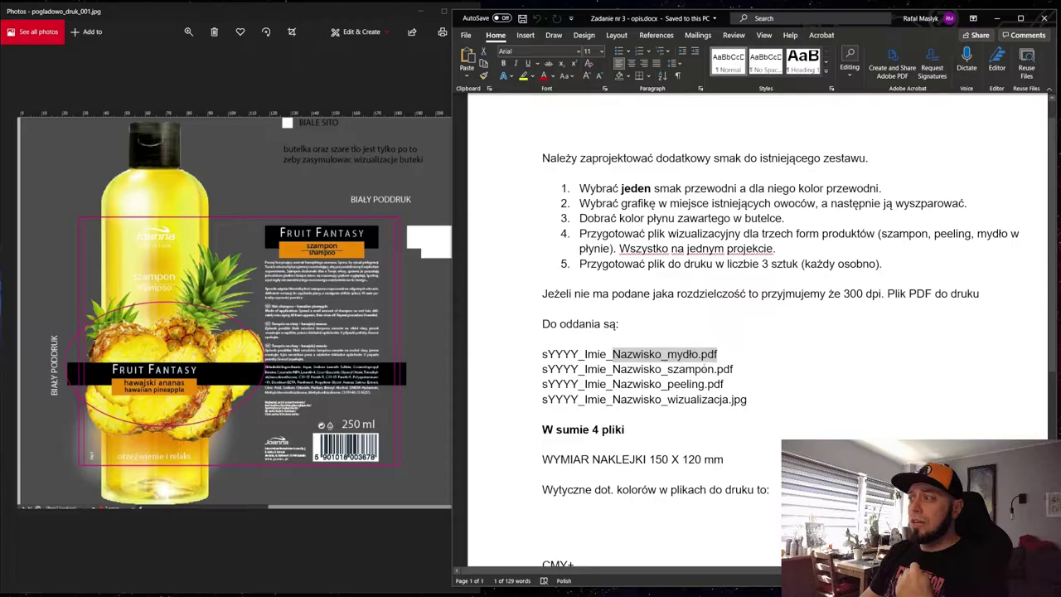
mouse_move(612, 369)
mouse_down()
mouse_move(710, 369)
mouse_move(723, 384)
mouse_up()
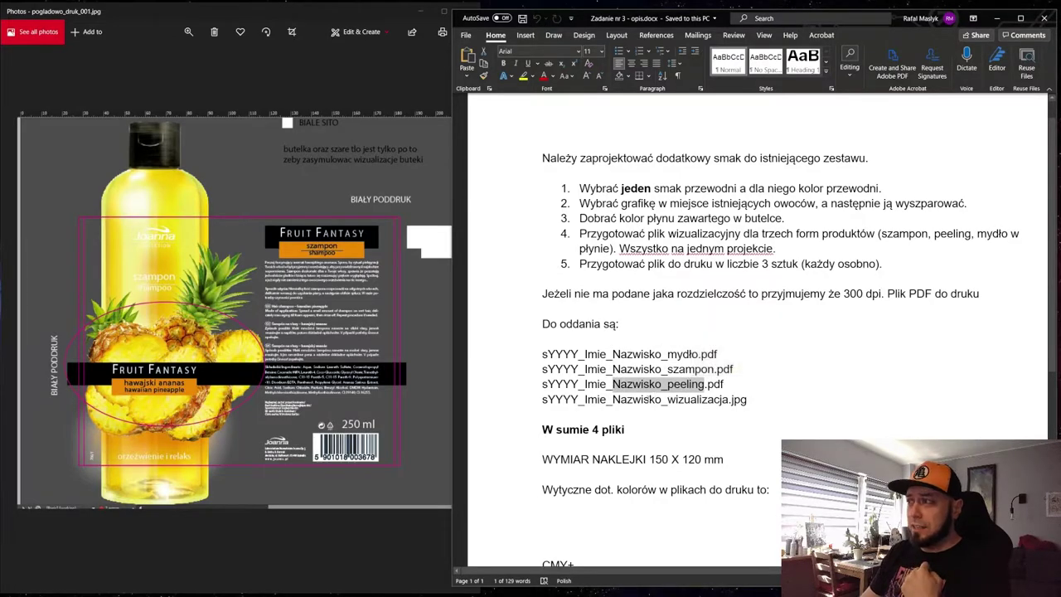
drag(612, 399, 728, 399)
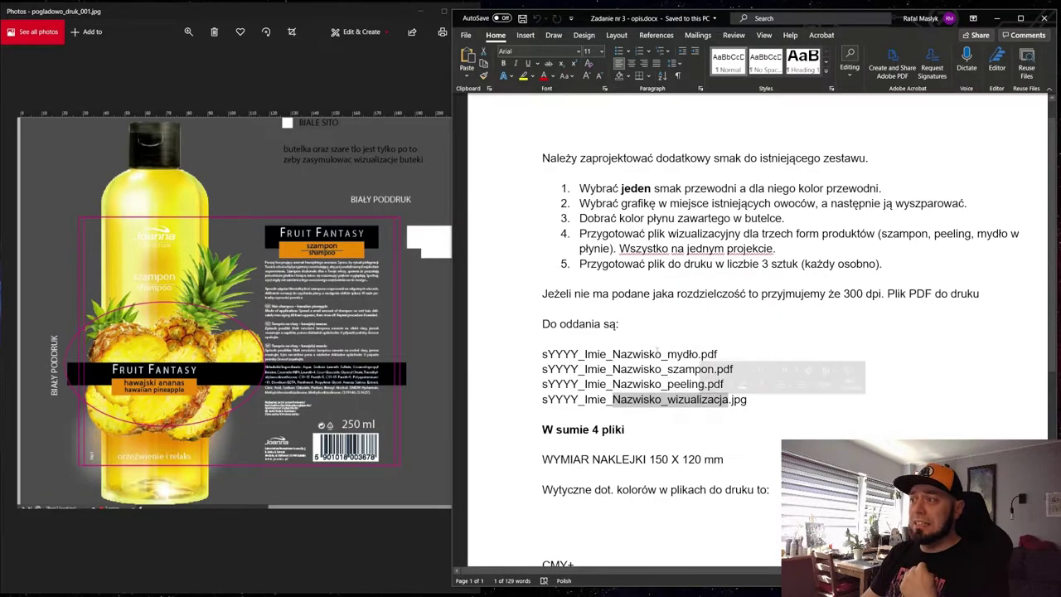
scroll(613, 260, down, 3)
scroll(613, 259, down, 1)
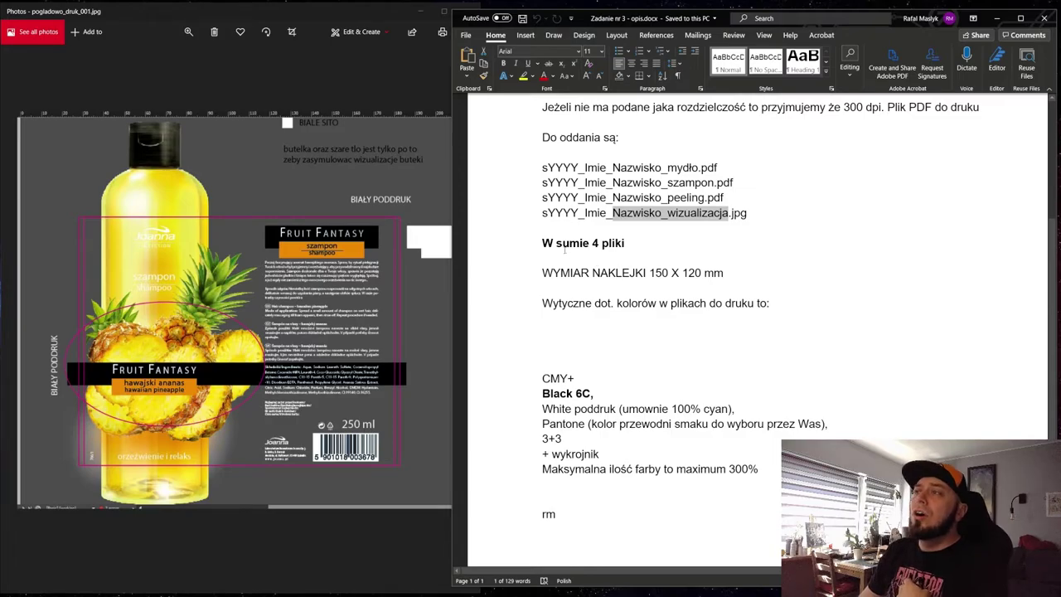
scroll(684, 364, down, 3)
scroll(671, 332, up, 2)
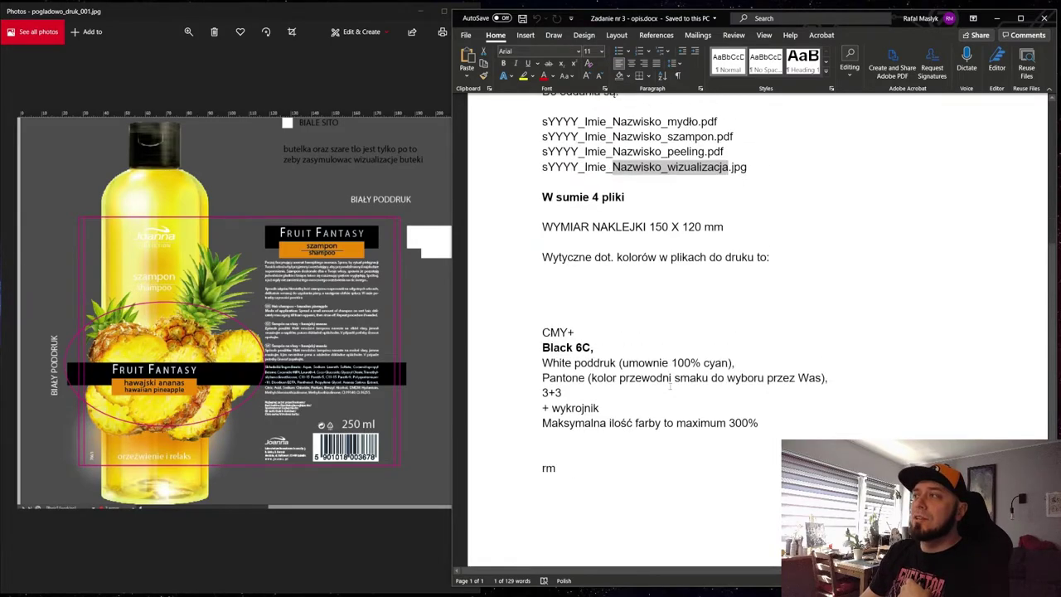
scroll(664, 307, up, 1)
scroll(657, 290, down, 1)
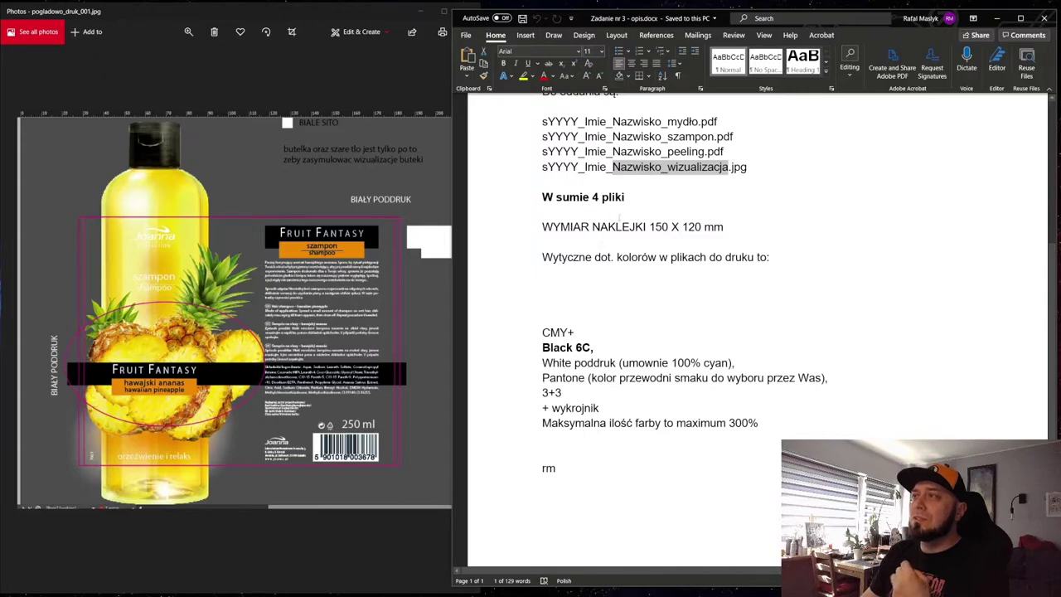
drag(650, 227, 723, 227)
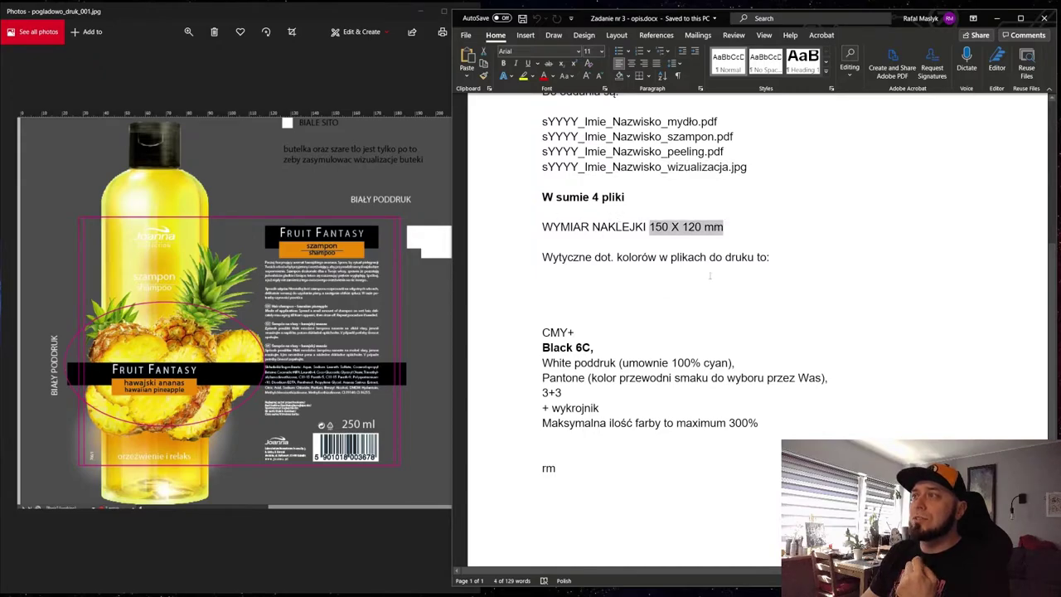
drag(610, 258, 724, 258)
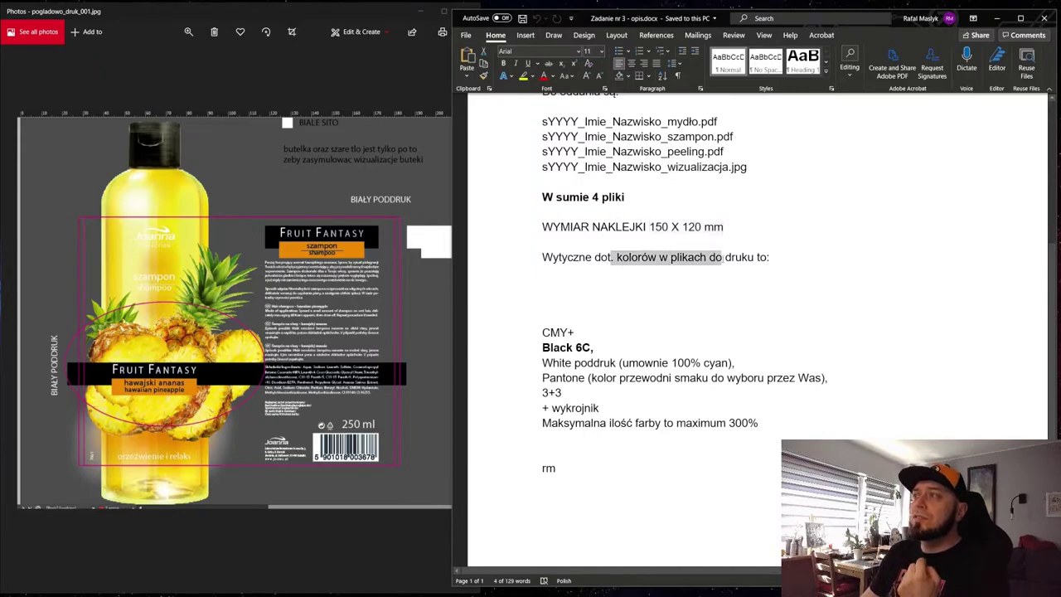
click(661, 362)
ctrl+scroll(661, 363, up, 3)
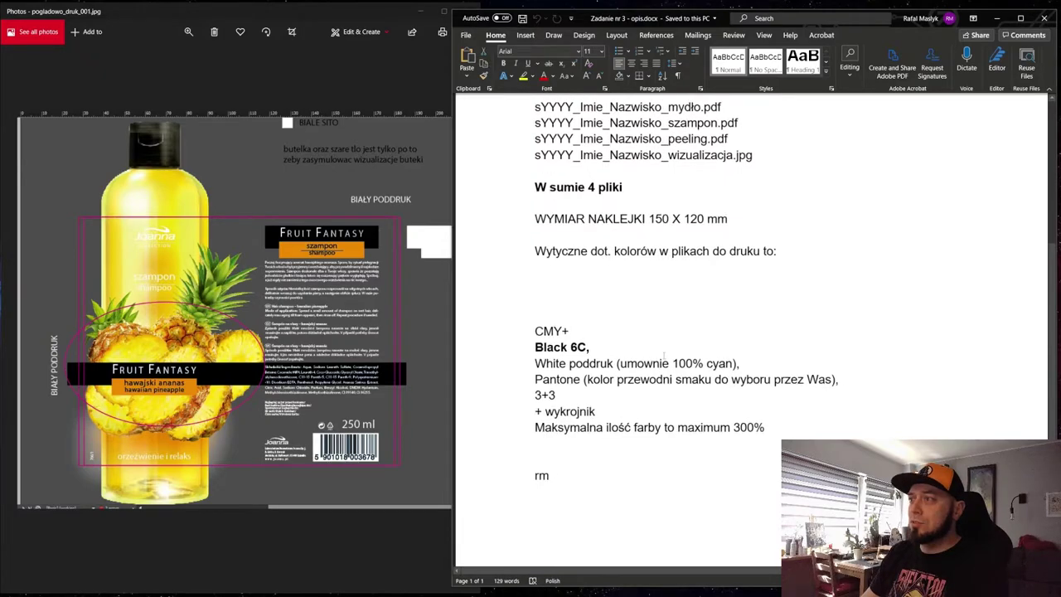
scroll(614, 352, up, 1)
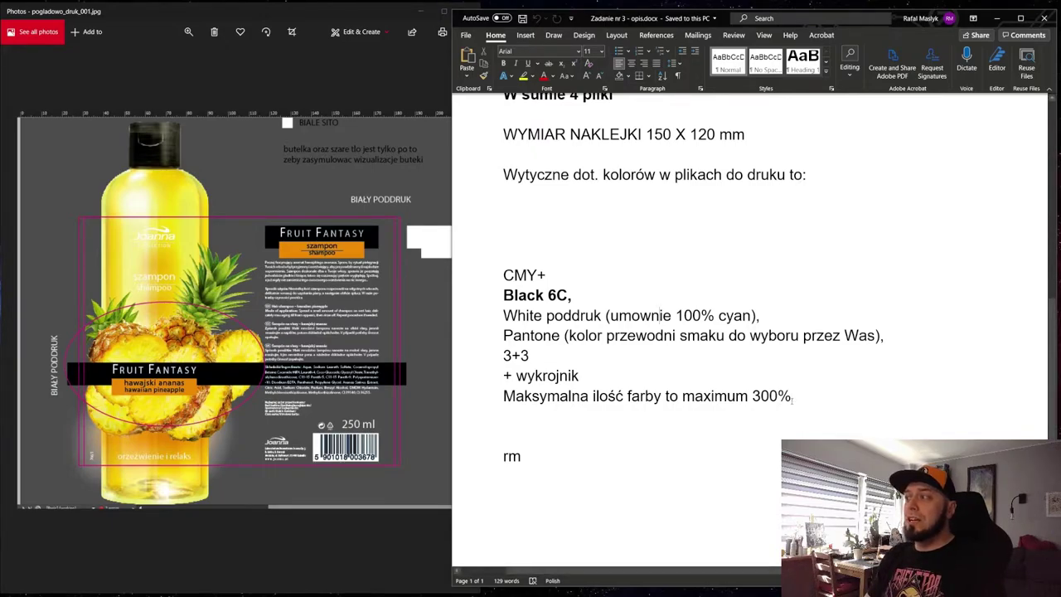
drag(793, 399, 666, 398)
click(680, 335)
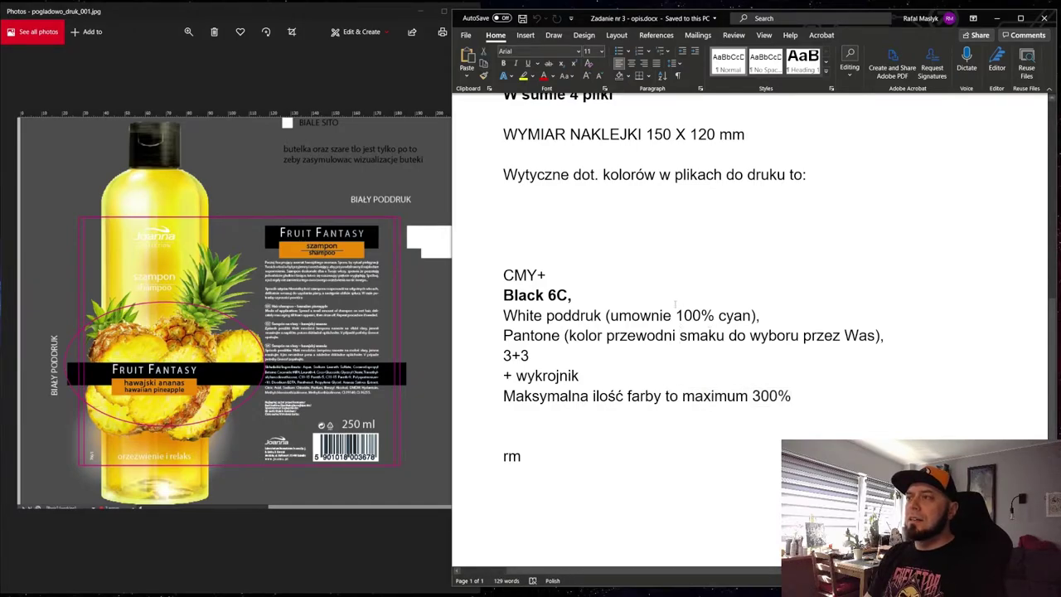
mouse_move(572, 296)
mouse_down()
mouse_move(502, 296)
mouse_move(536, 275)
mouse_up()
key(Right)
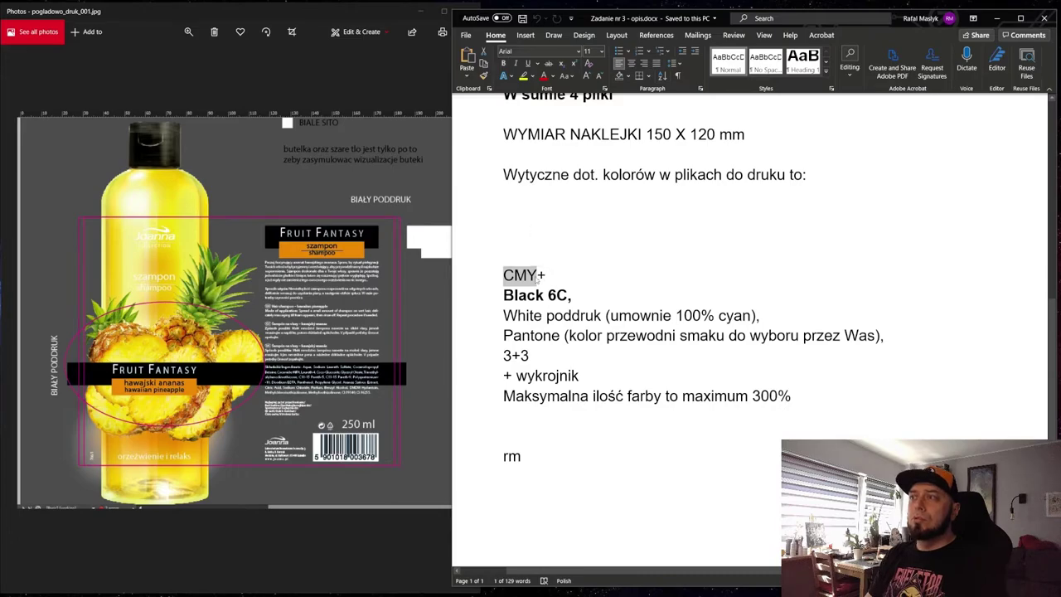
drag(534, 276, 547, 276)
key(ctrl+z)
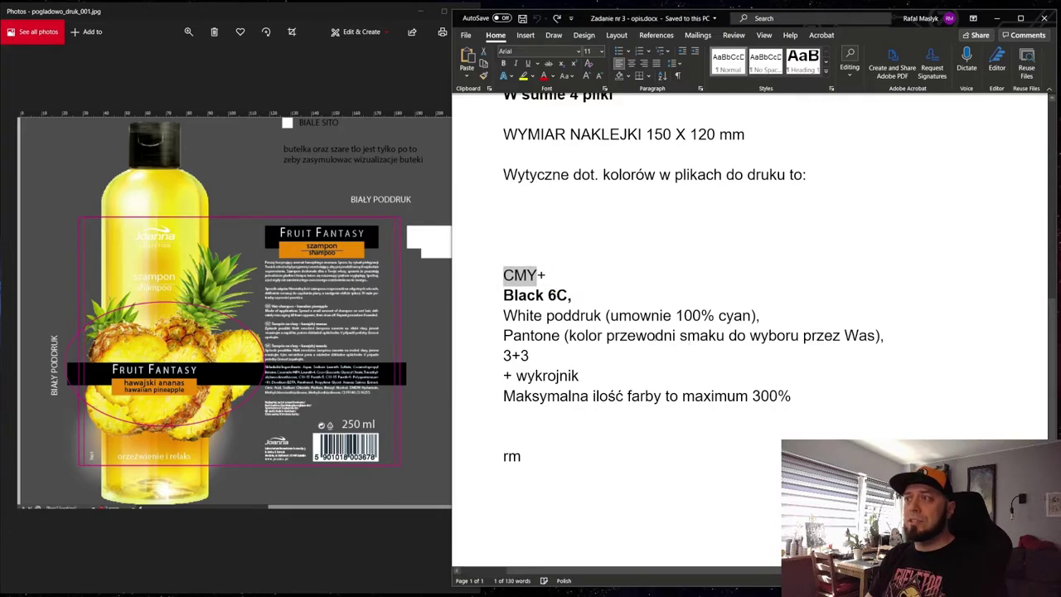
click(647, 336)
click(537, 277)
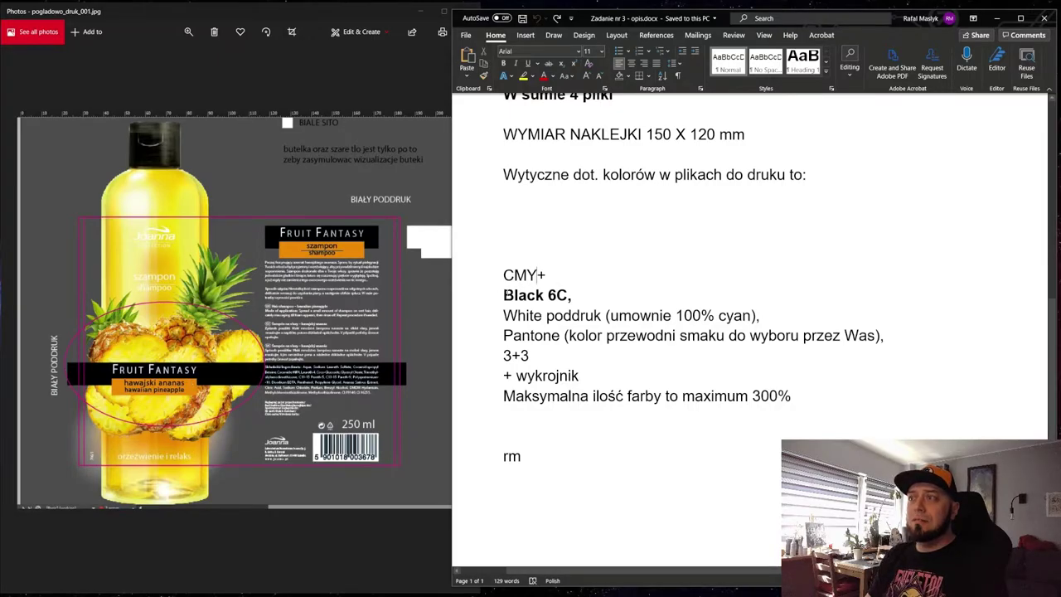
drag(503, 295, 569, 296)
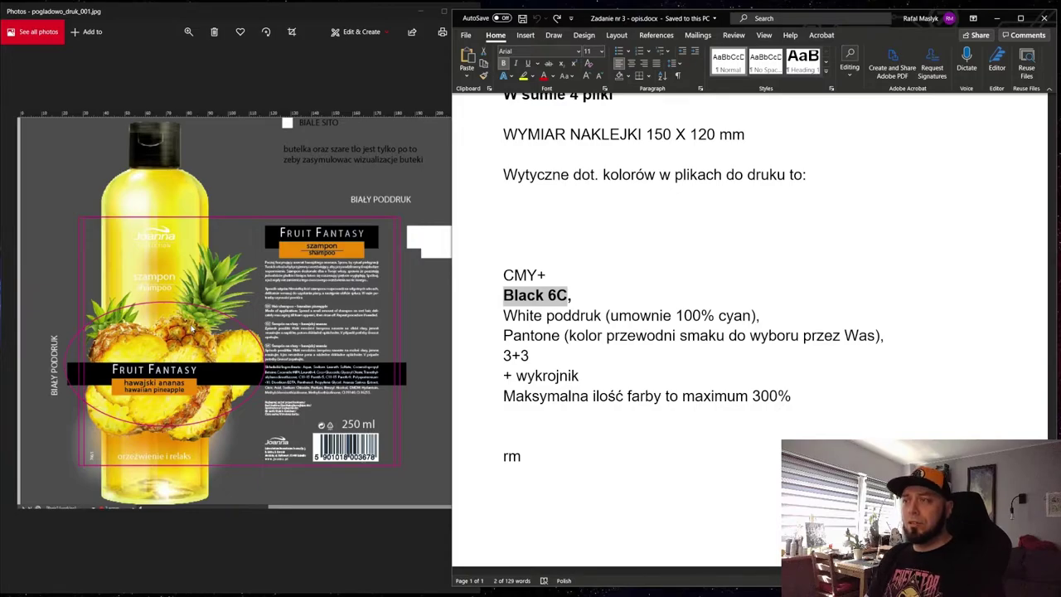
key(Right)
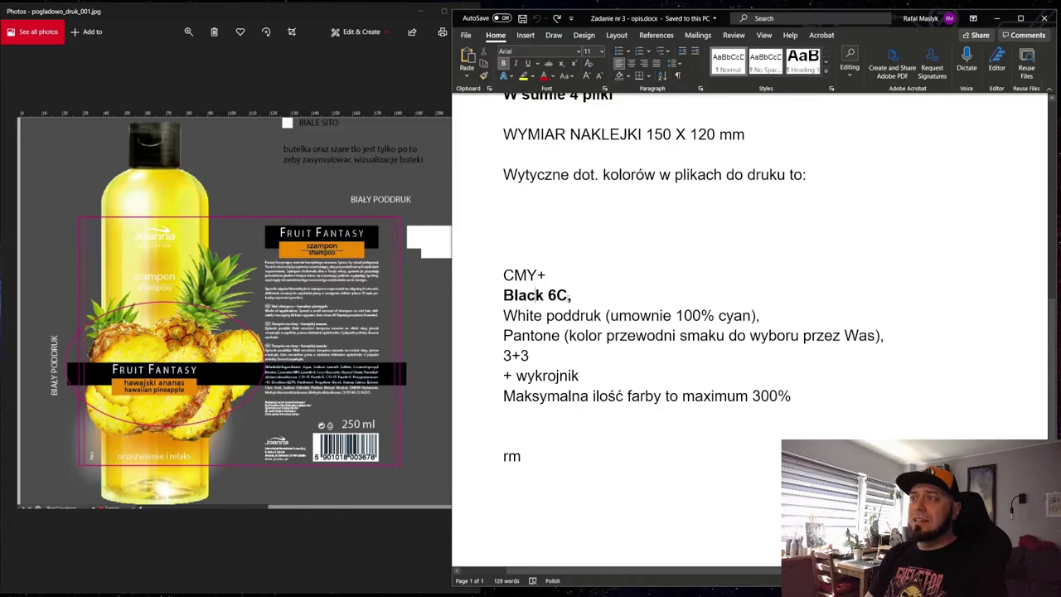
drag(535, 296, 572, 295)
key(Right)
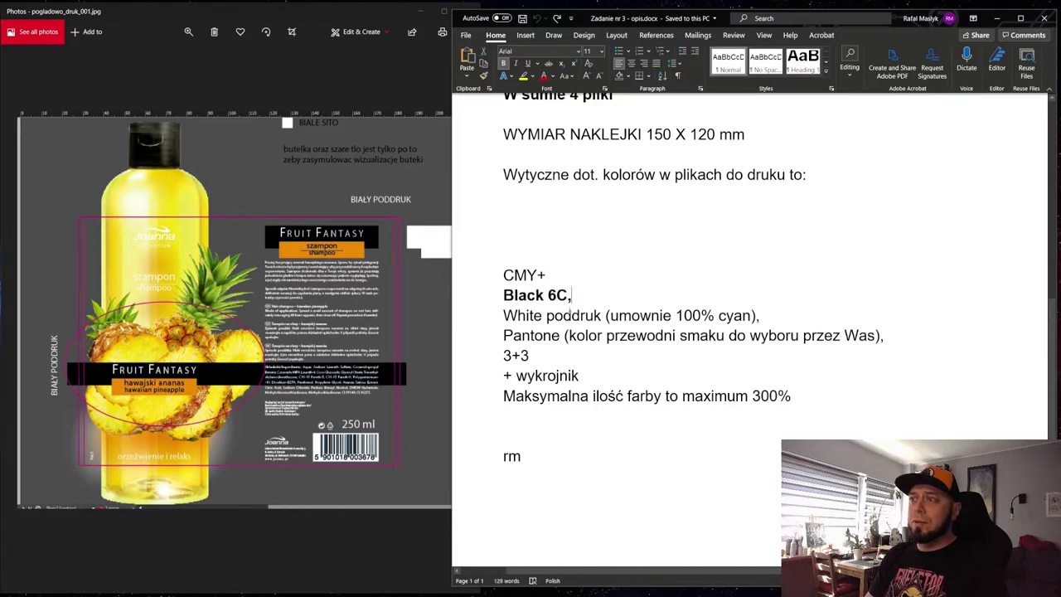
drag(504, 316, 675, 316)
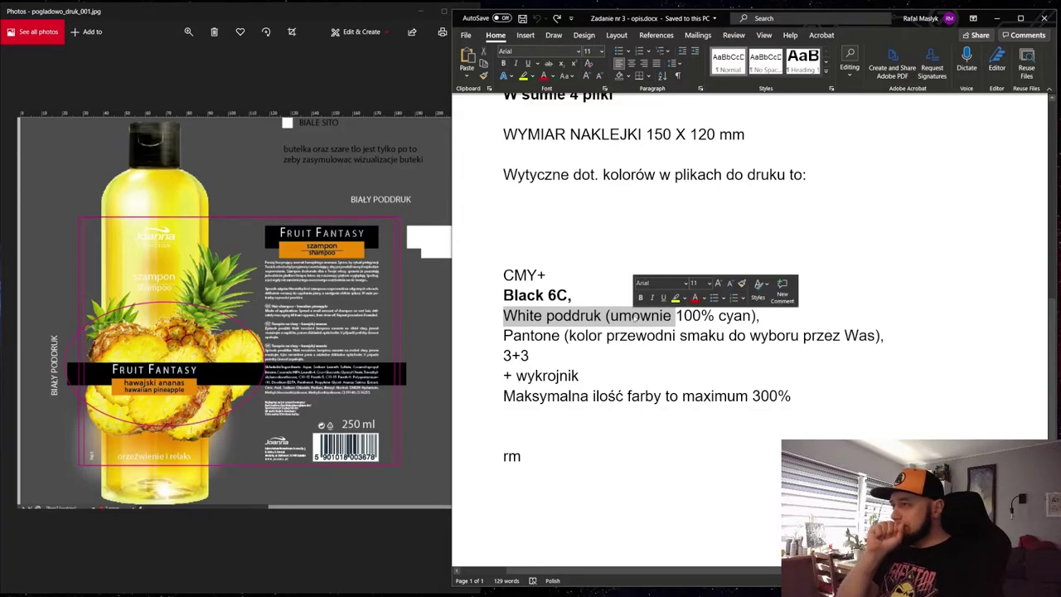
click(579, 316)
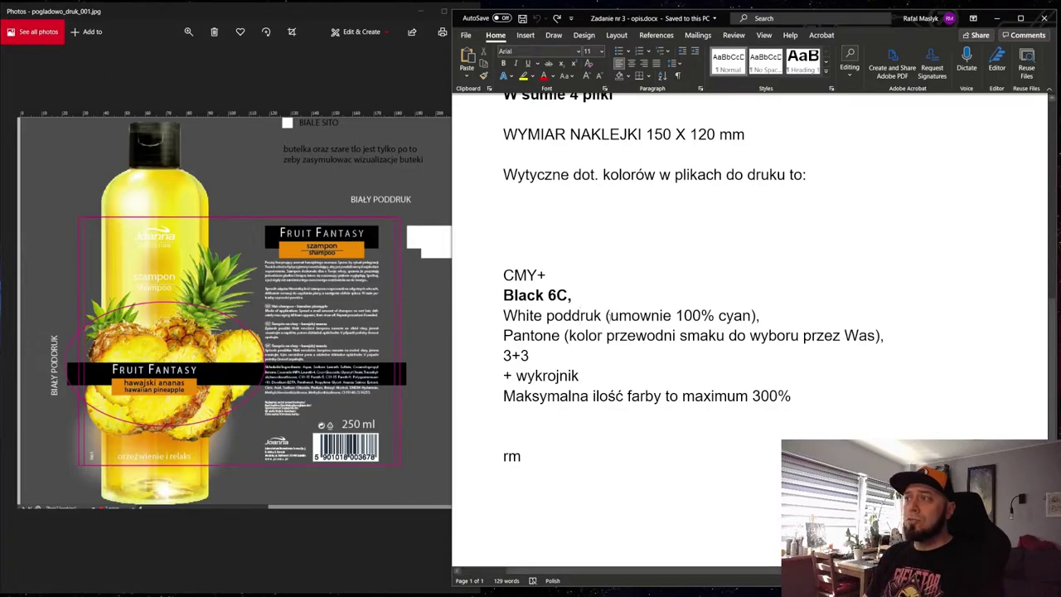
drag(611, 317, 751, 316)
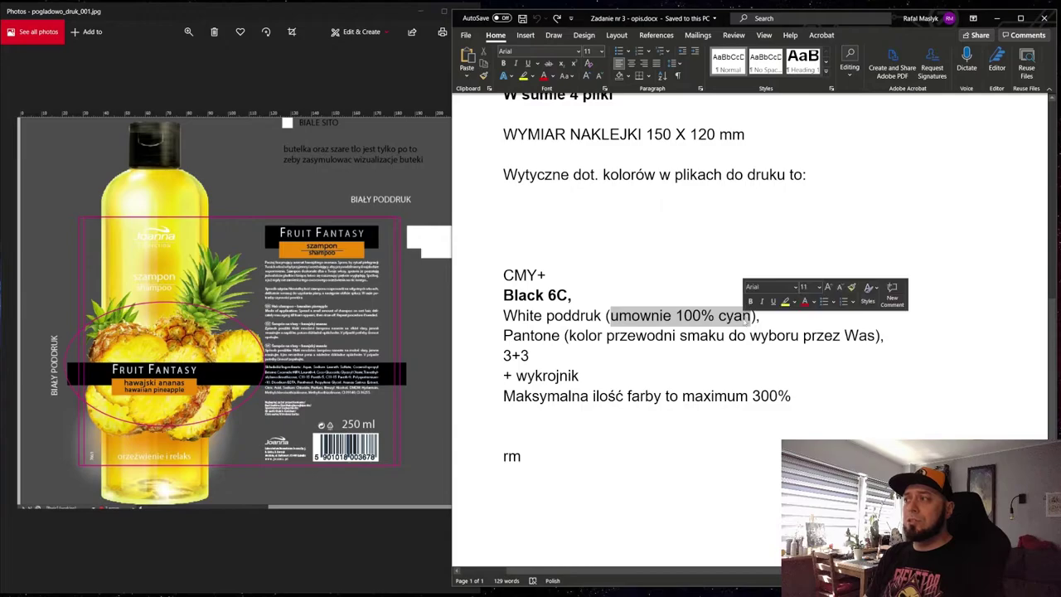
click(702, 316)
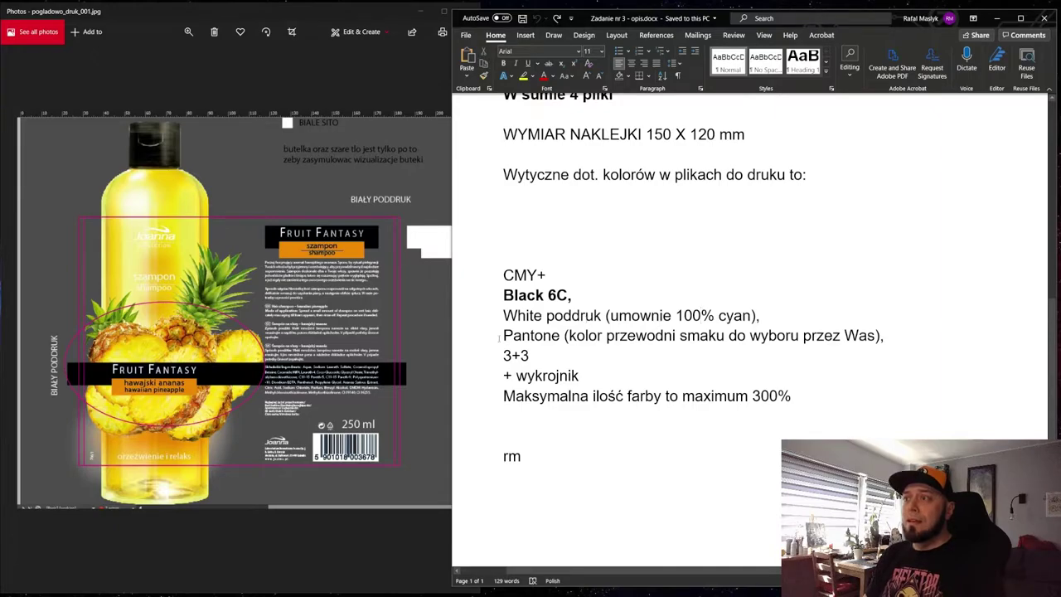
mouse_move(503, 335)
mouse_down()
mouse_move(876, 335)
mouse_move(530, 357)
mouse_up()
click(547, 357)
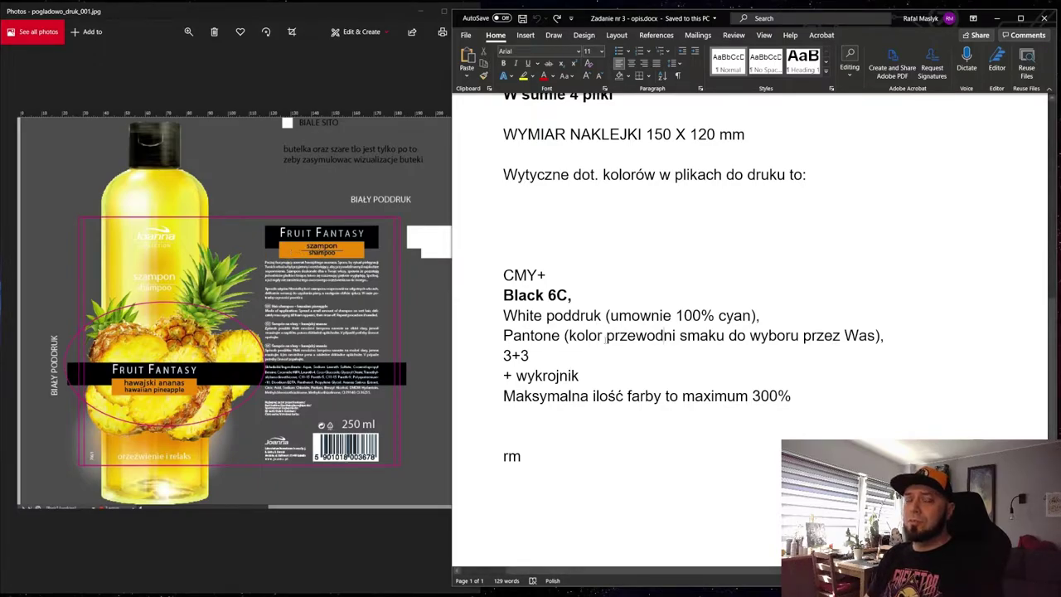
click(606, 335)
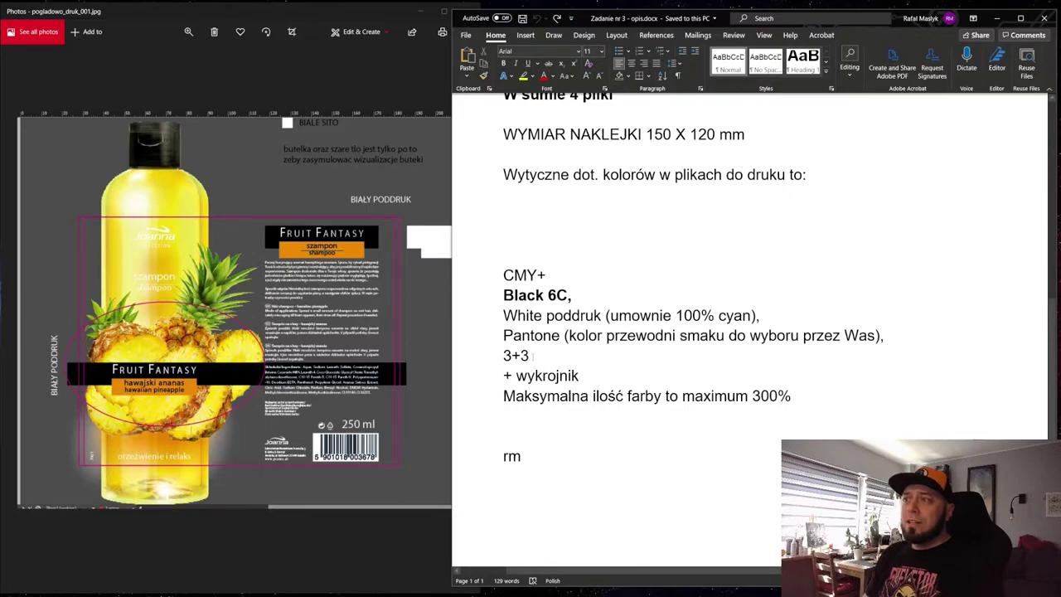
double_click(516, 355)
click(540, 295)
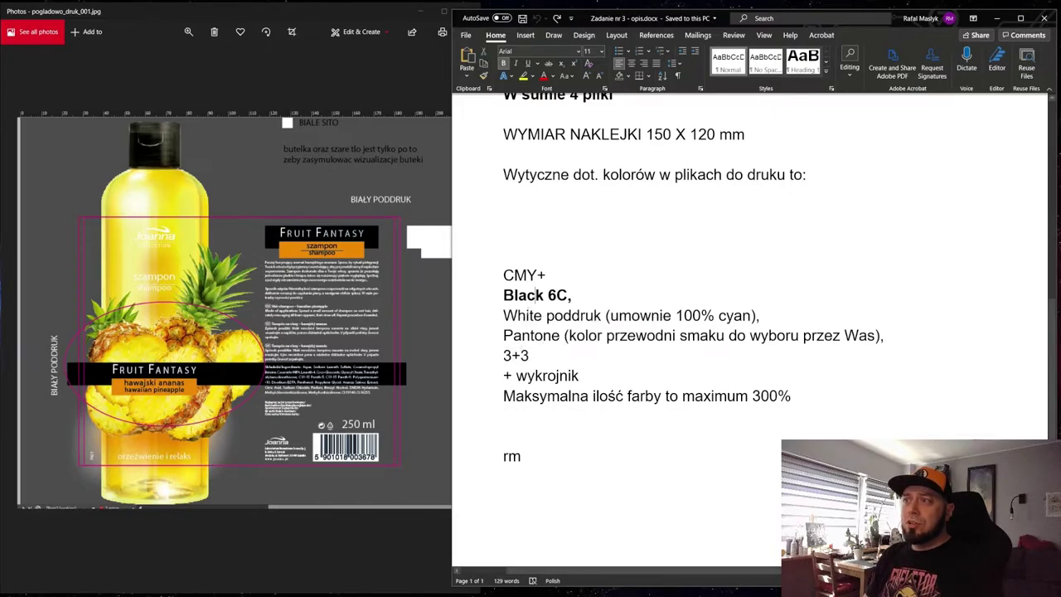
drag(501, 354, 529, 355)
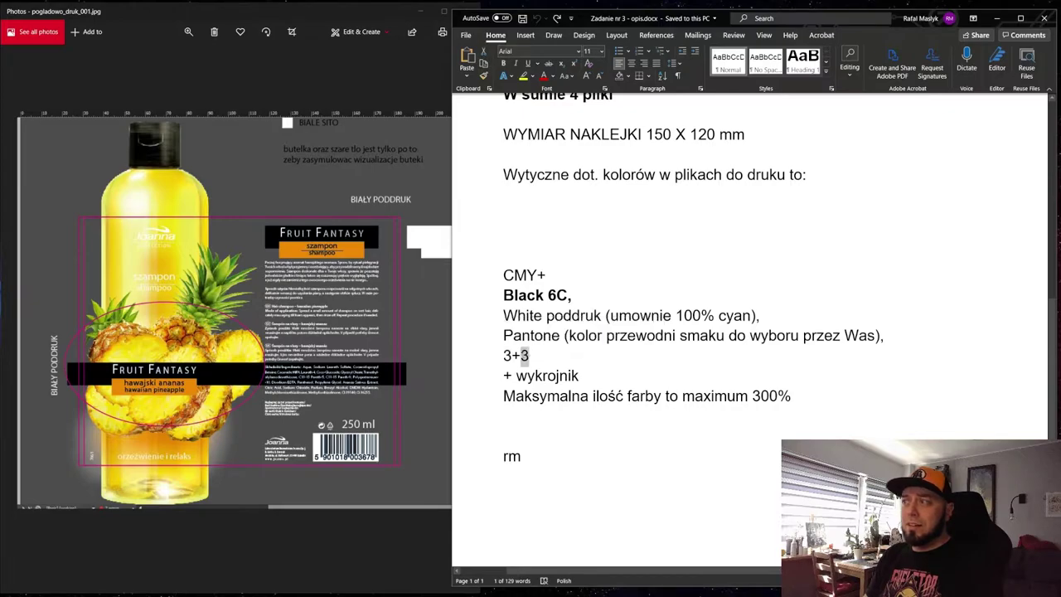
drag(504, 315, 674, 316)
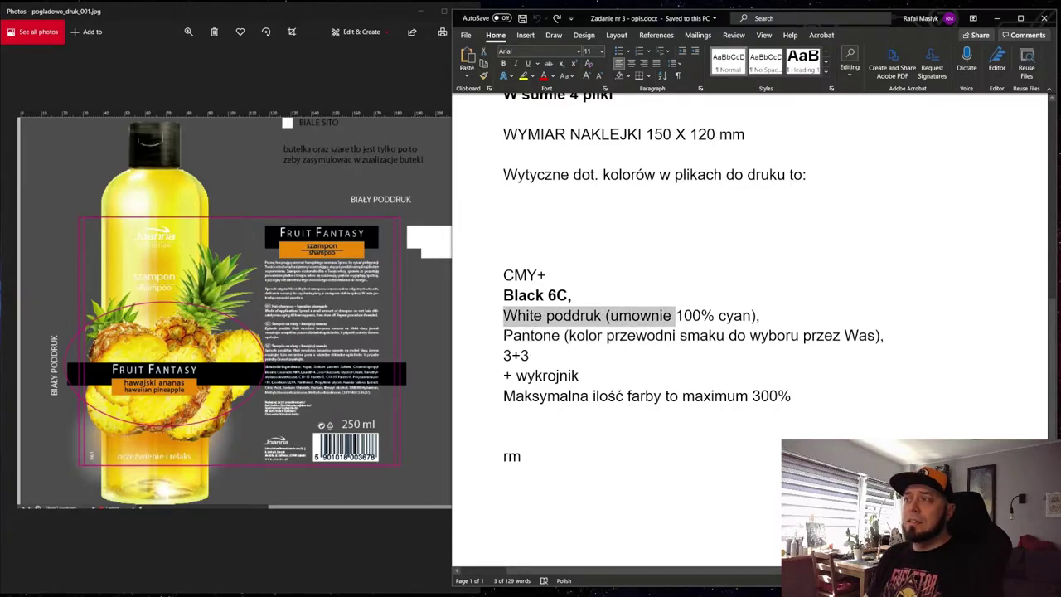
click(507, 335)
double_click(522, 335)
click(546, 274)
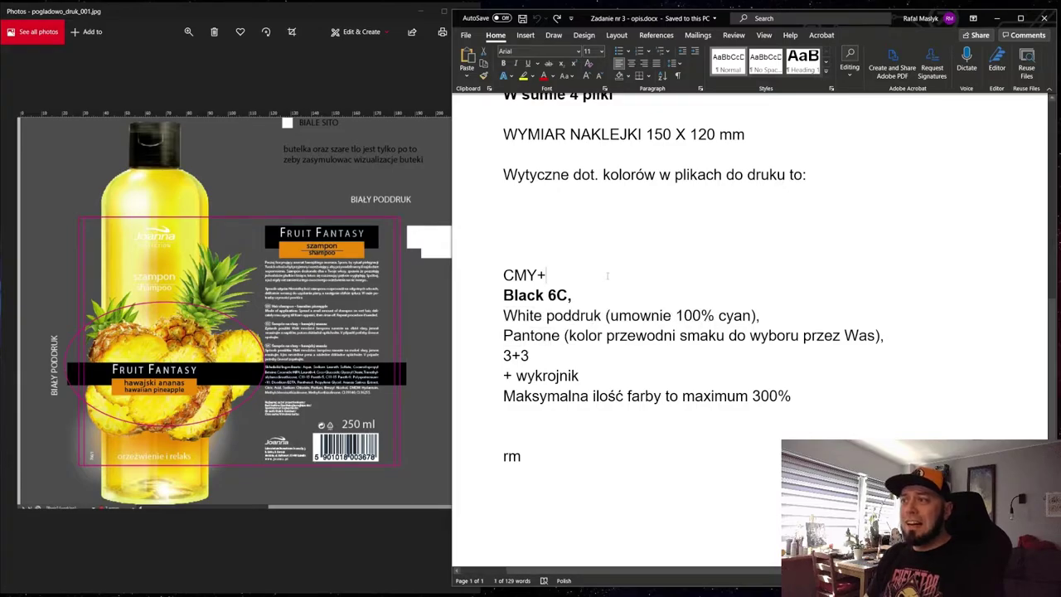
drag(581, 375, 514, 376)
click(514, 376)
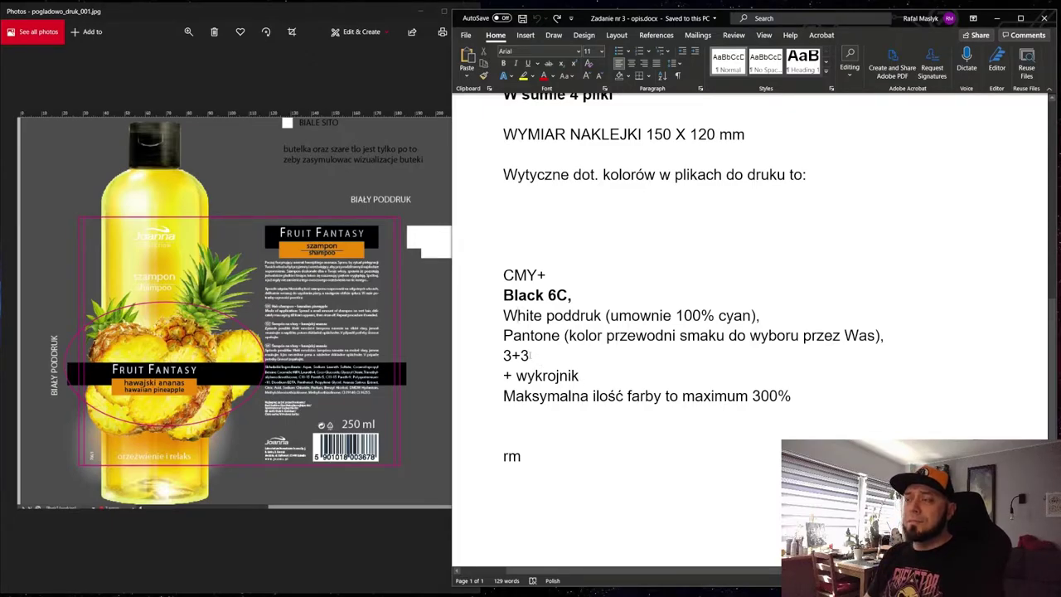
drag(530, 355, 504, 355)
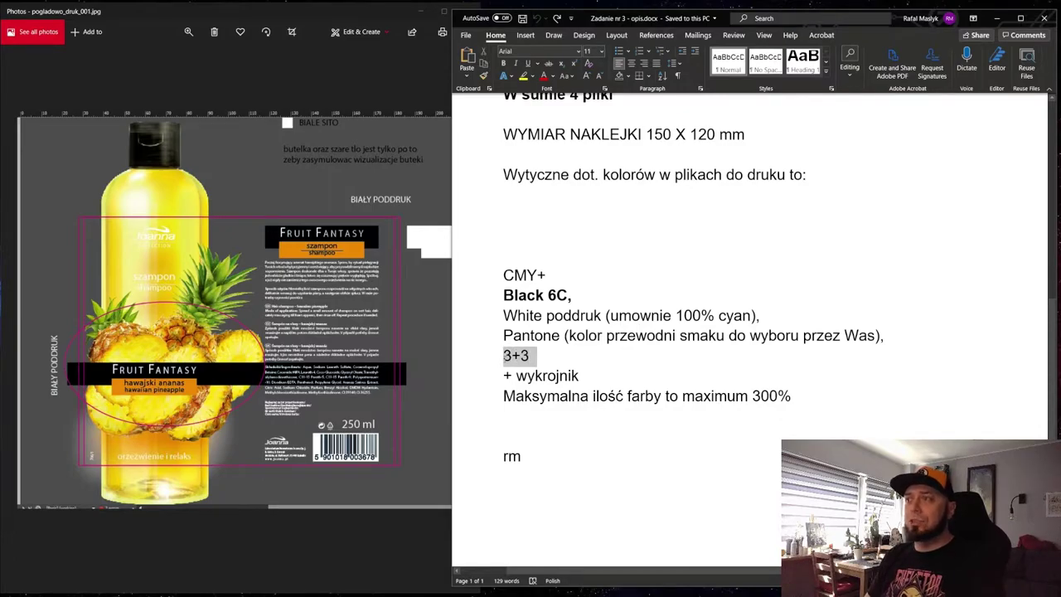
click(544, 295)
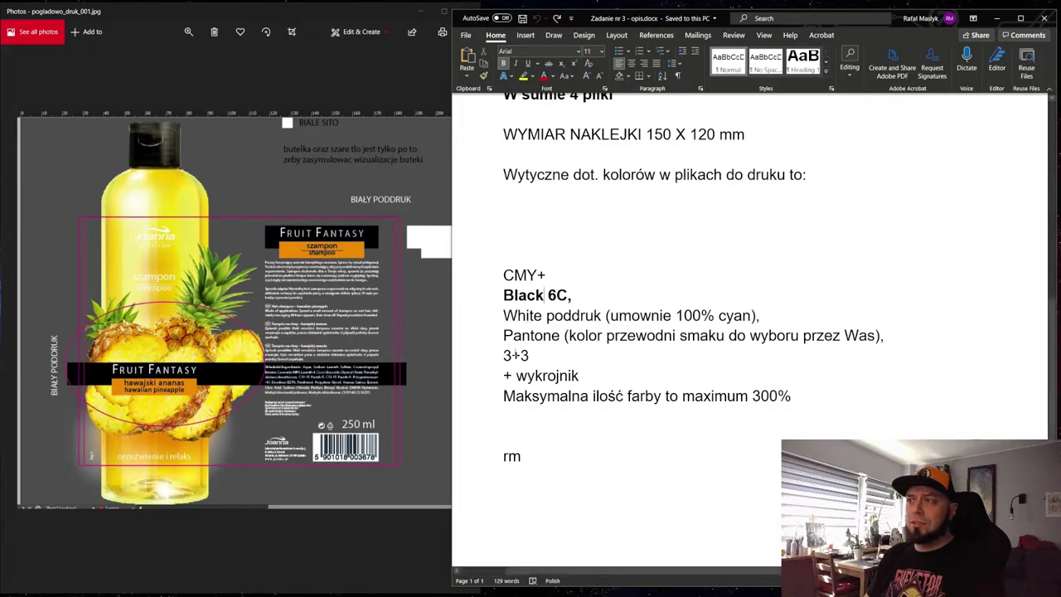
drag(504, 355, 537, 355)
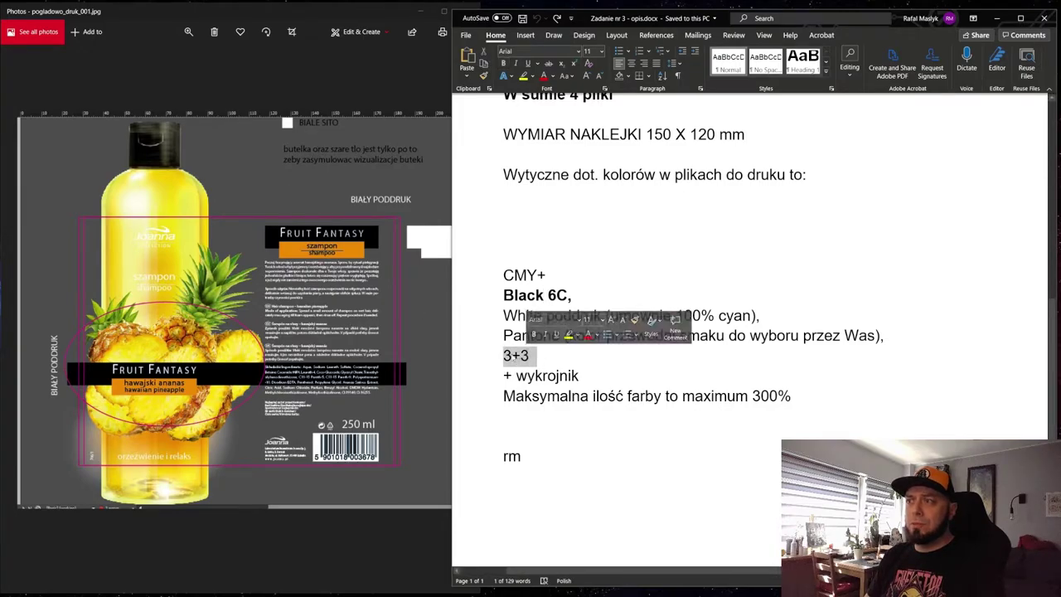
click(511, 356)
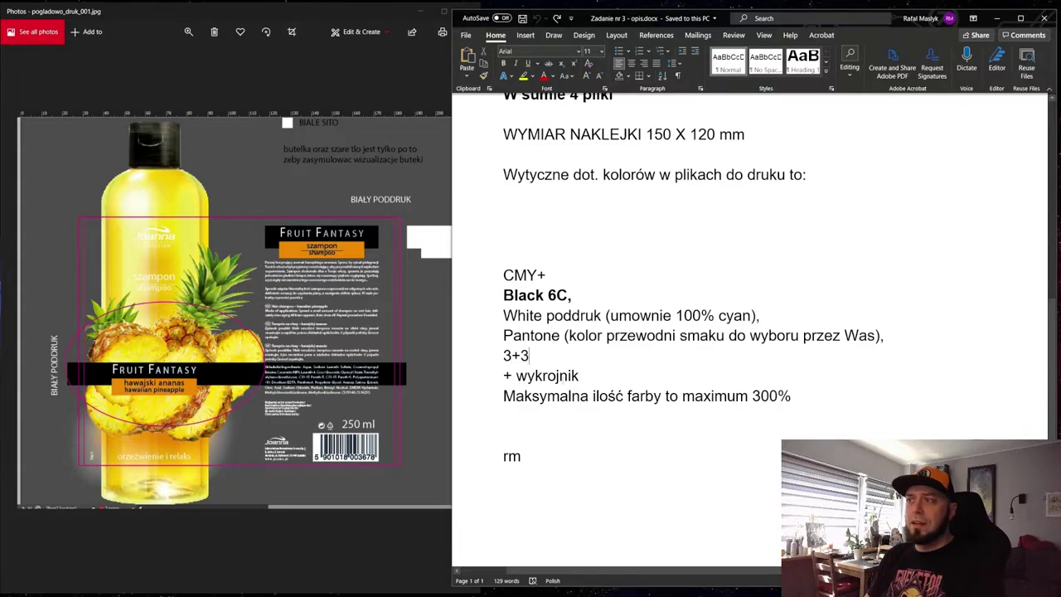
drag(504, 396, 791, 400)
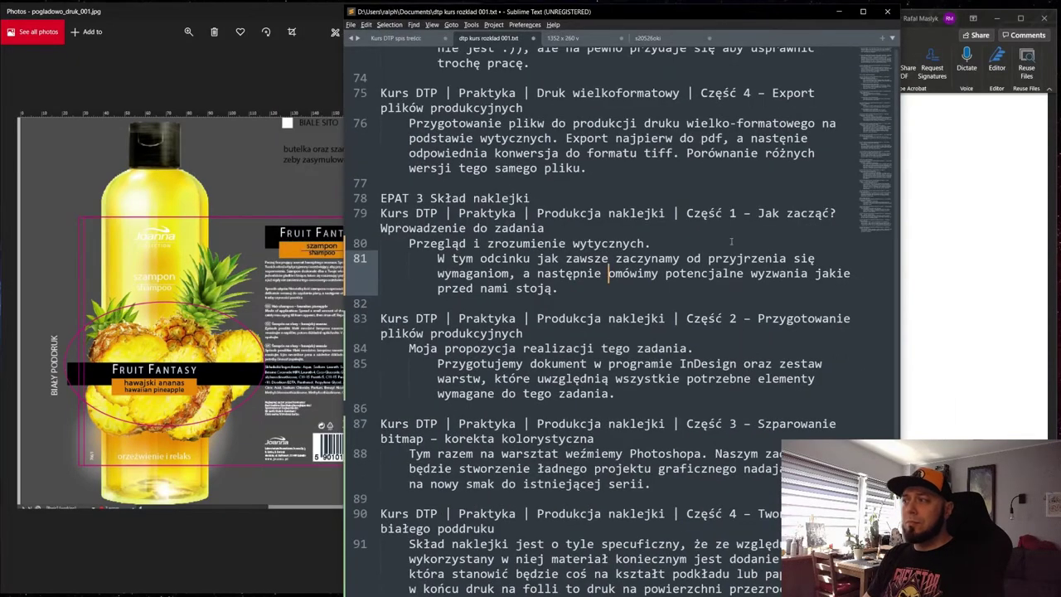
Scroll to the Szparowanie episode title on line 87, then minimize Sublime Text.
scroll(738, 402, down, 4)
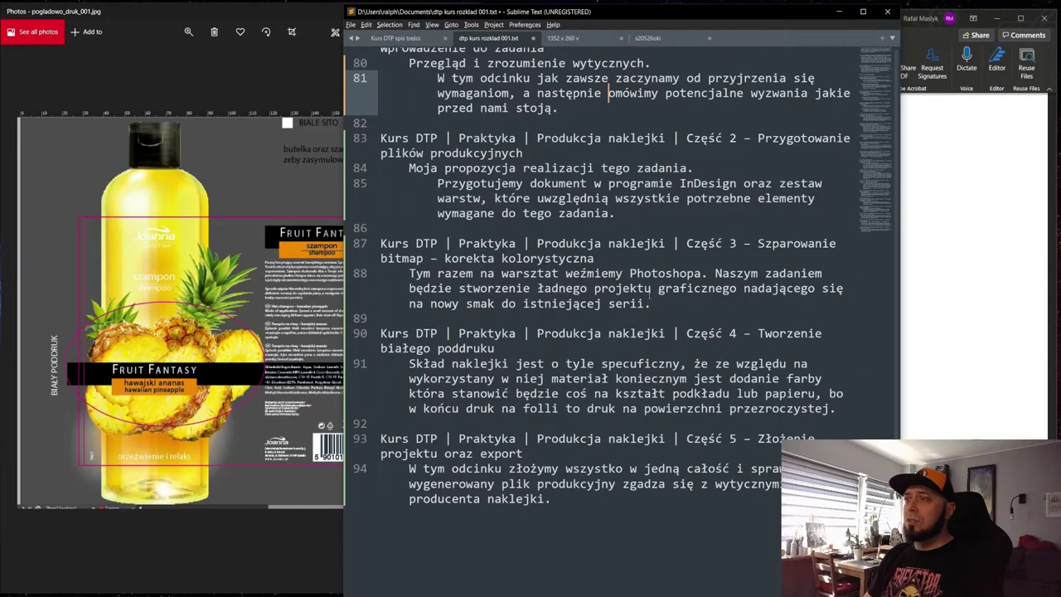
click(595, 259)
click(758, 243)
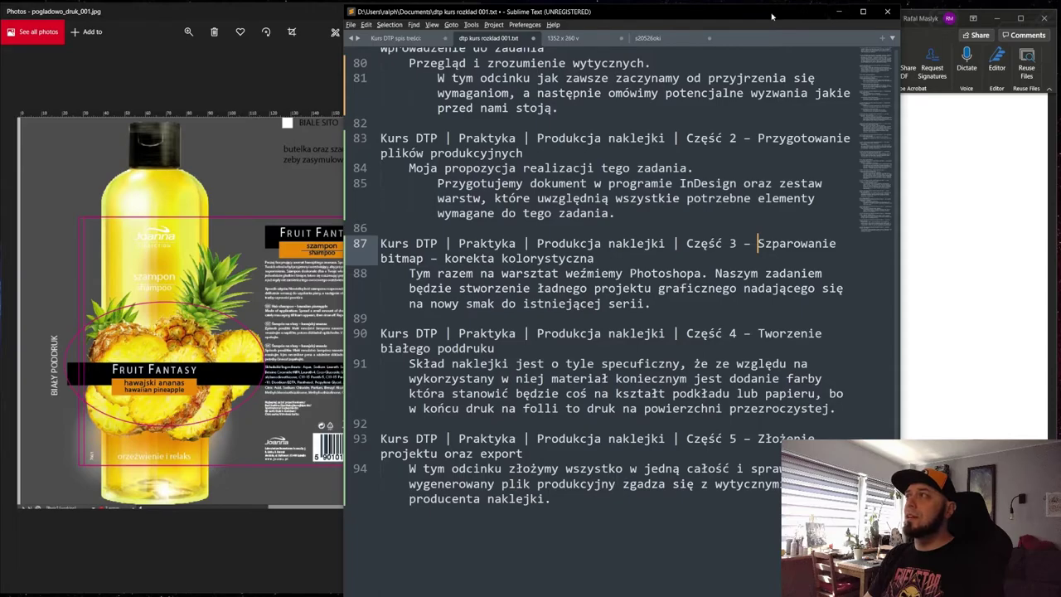
click(839, 12)
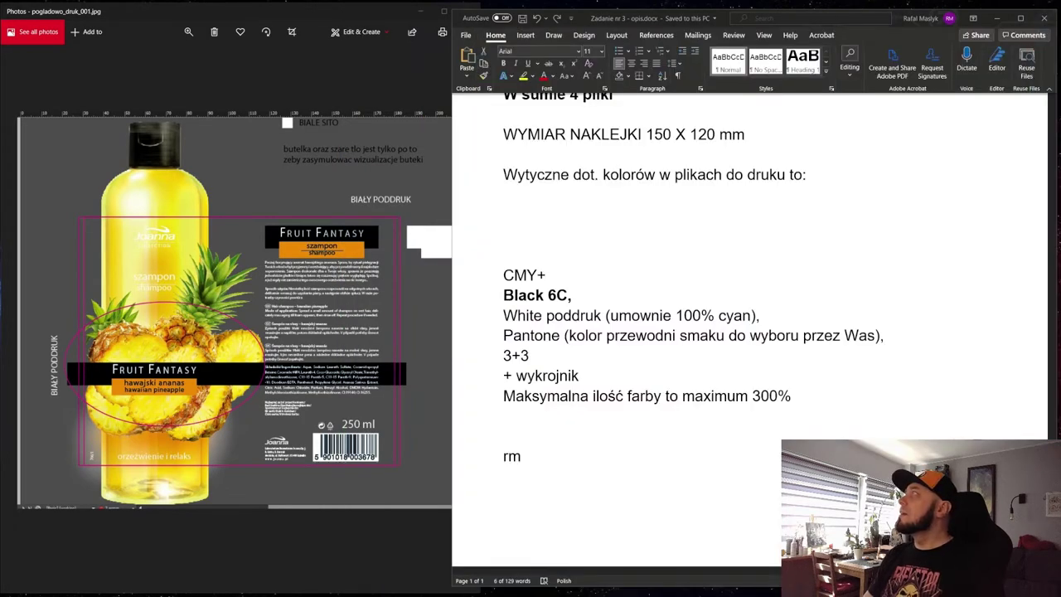
Close the label preview, open the fonty folder, and open unicode.optima.ttf in a font viewer.
drag(452, 8, 480, 10)
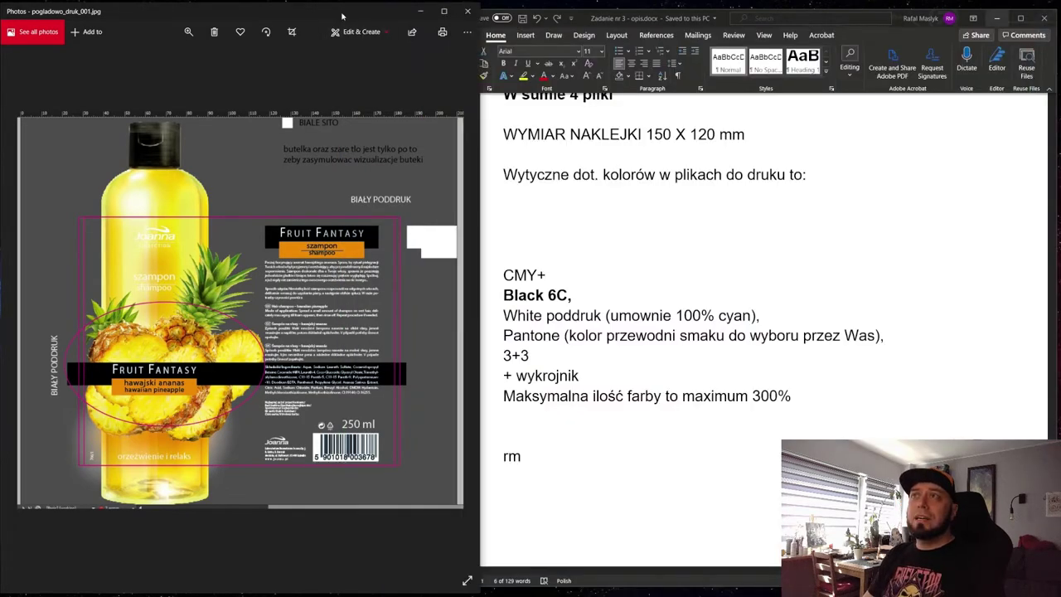
click(467, 10)
double_click(166, 153)
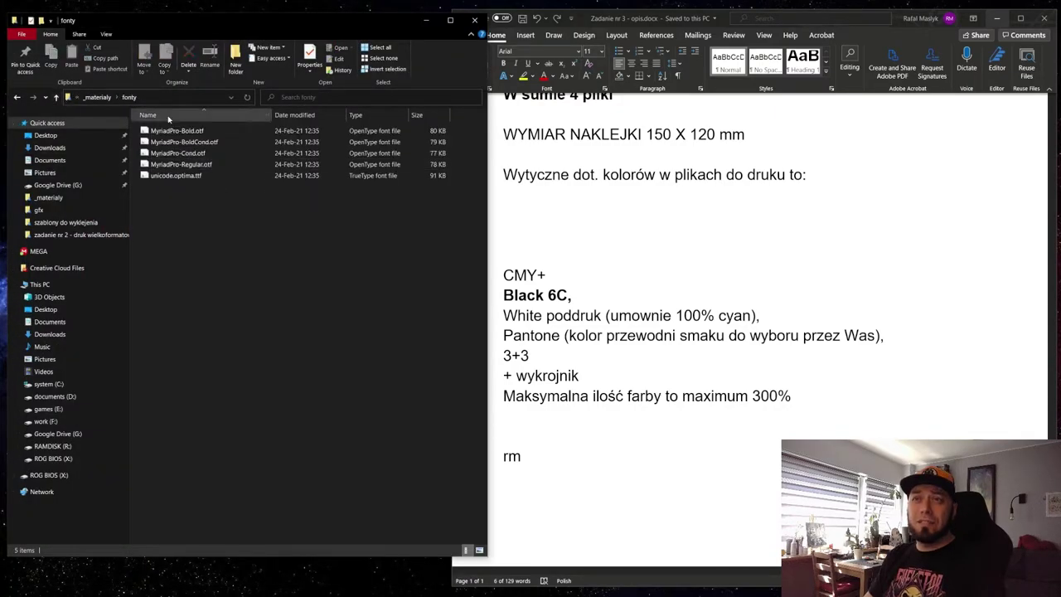
click(176, 178)
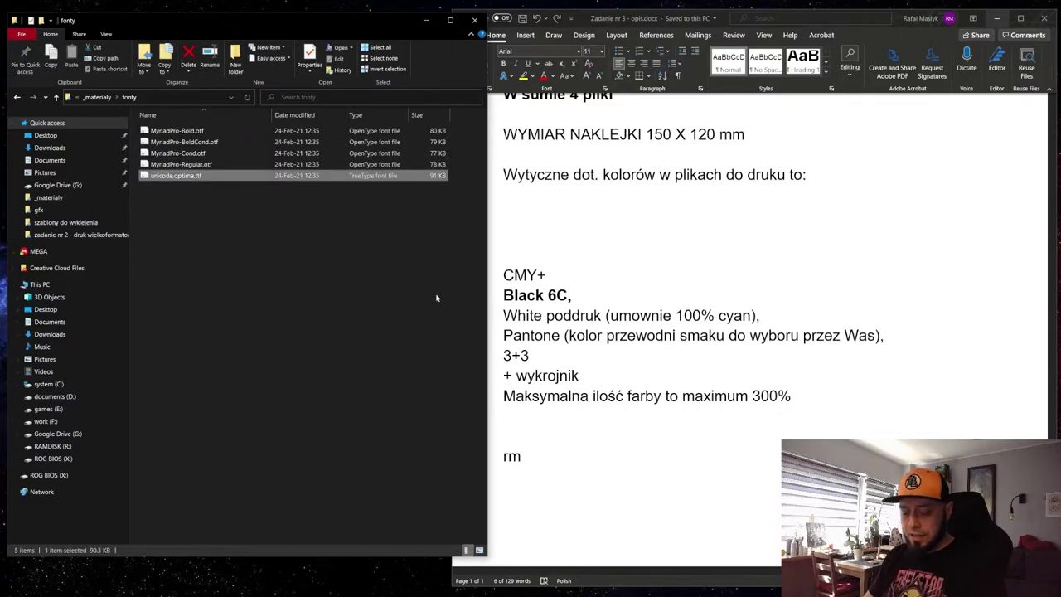
key(Return)
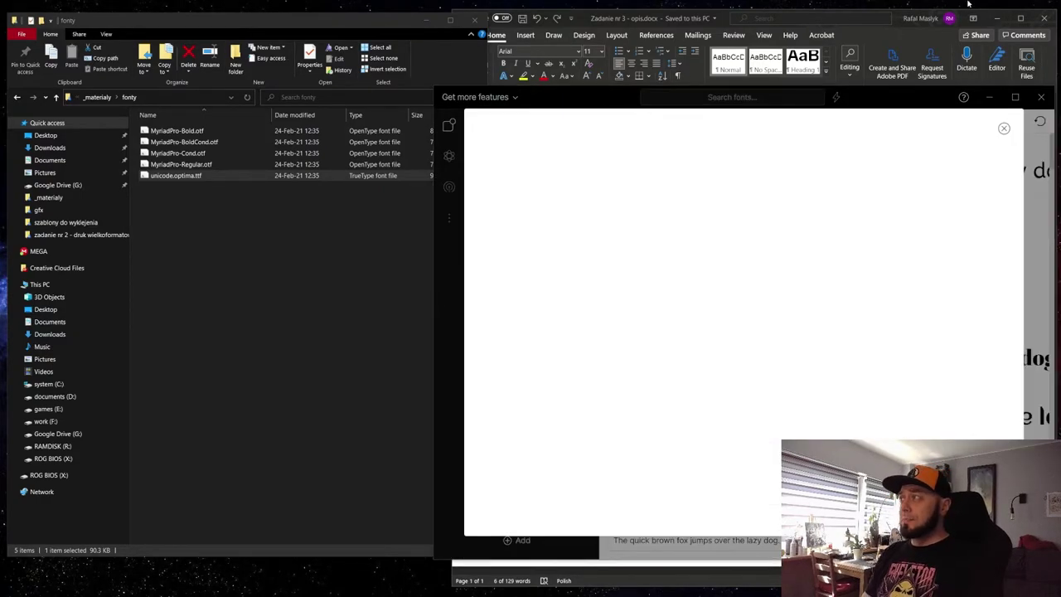
Dismiss FontBase's popup and search its library for optima, trying the Google provider filter.
click(1003, 130)
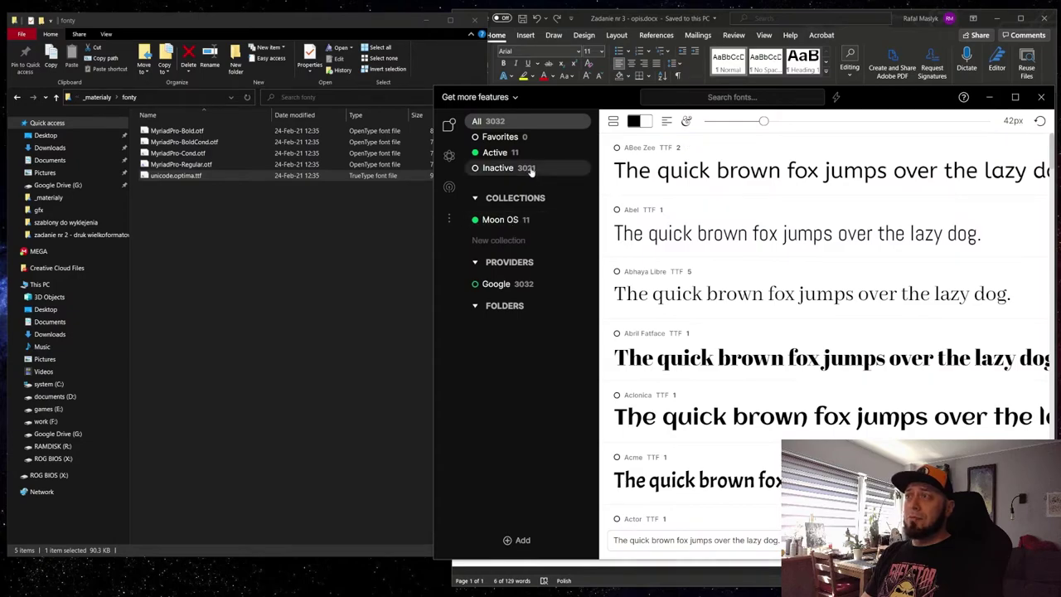
drag(576, 98, 561, 80)
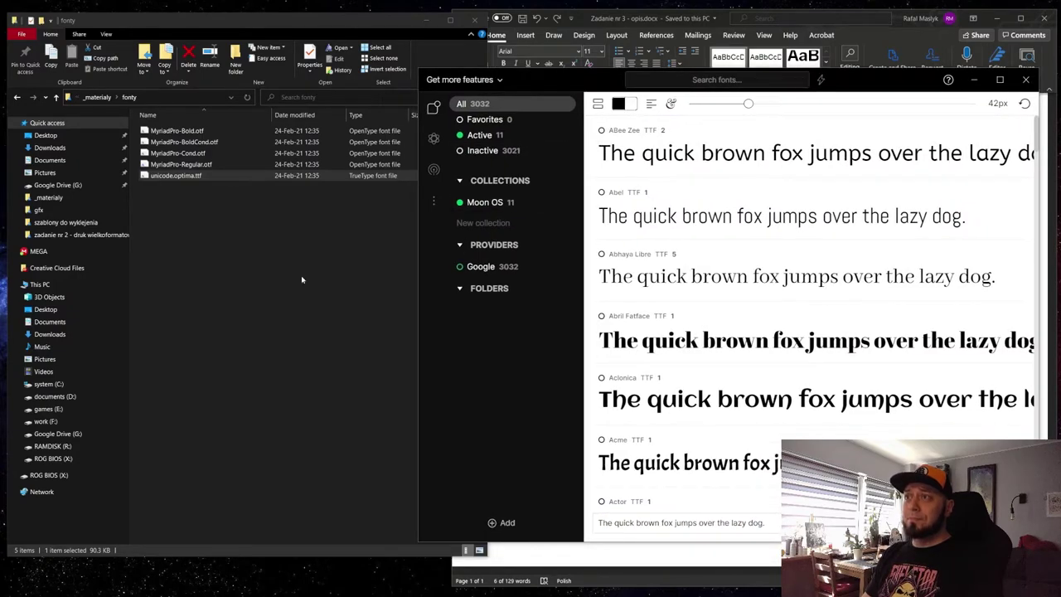
click(766, 81)
text(optima)
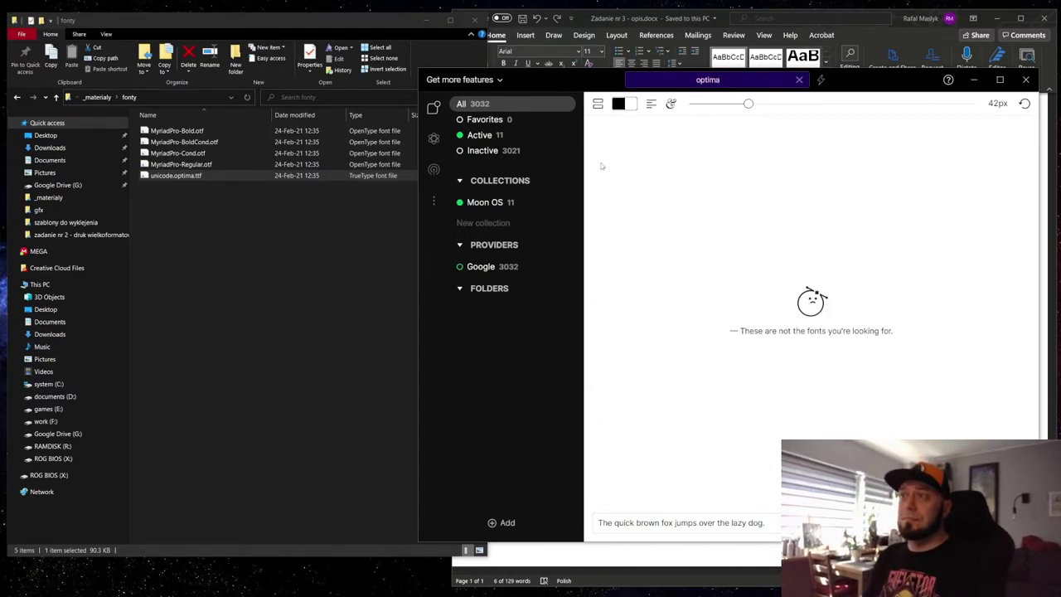
click(478, 272)
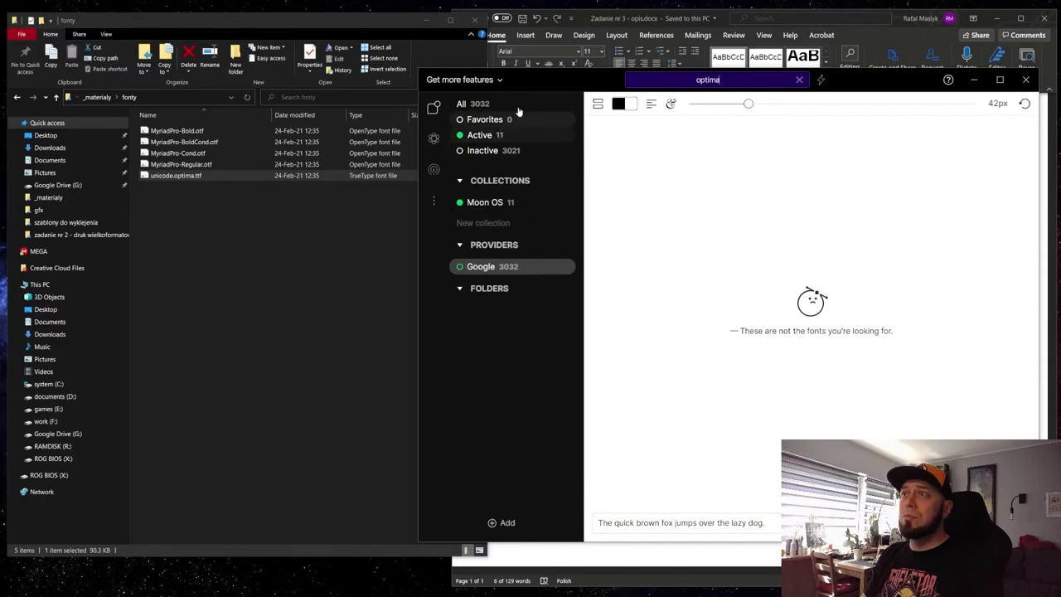
click(482, 104)
double_click(779, 87)
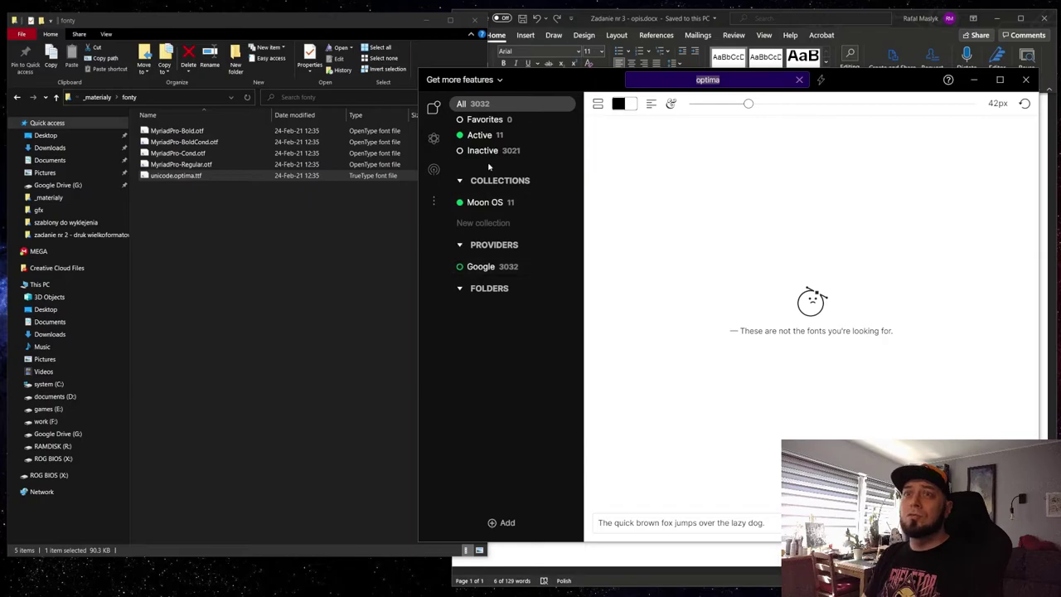
Add unicode.optima.ttf to FontBase, place it in a new 'joanna' collection, and close FontBase.
click(361, 216)
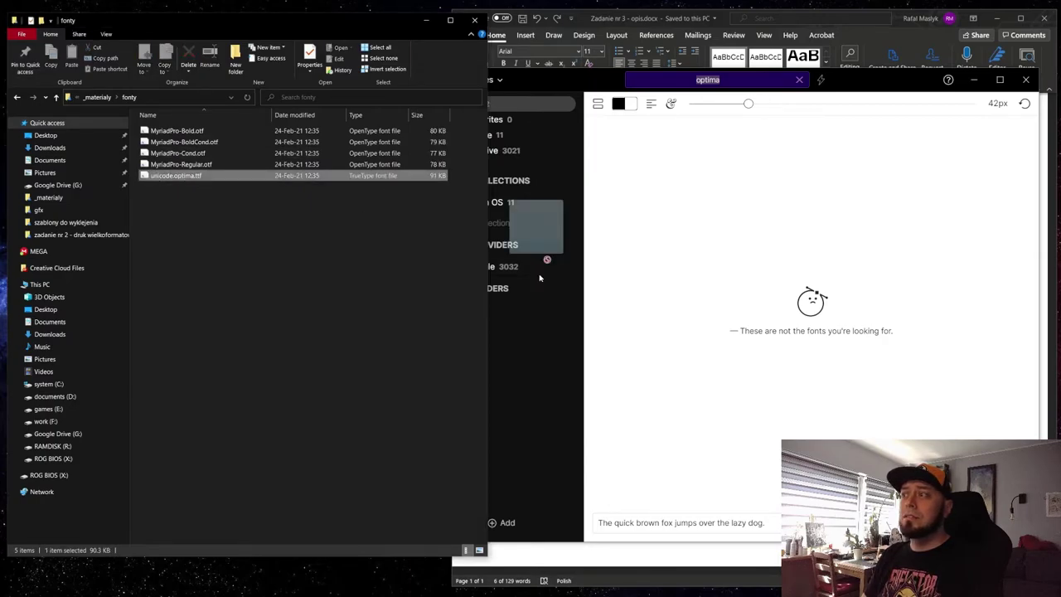
drag(156, 177, 706, 262)
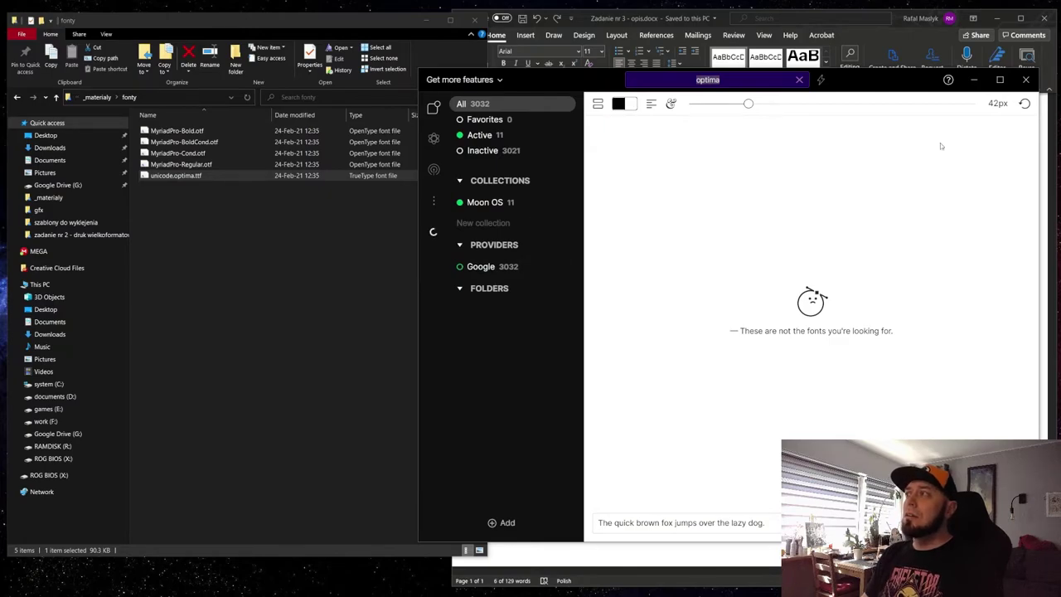
click(484, 223)
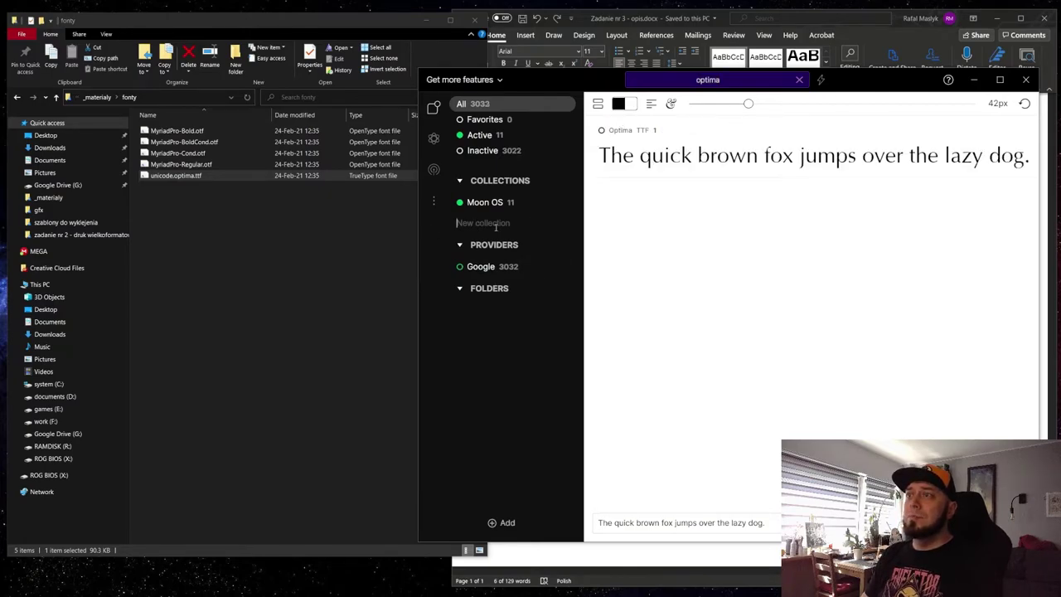
text(joanna)
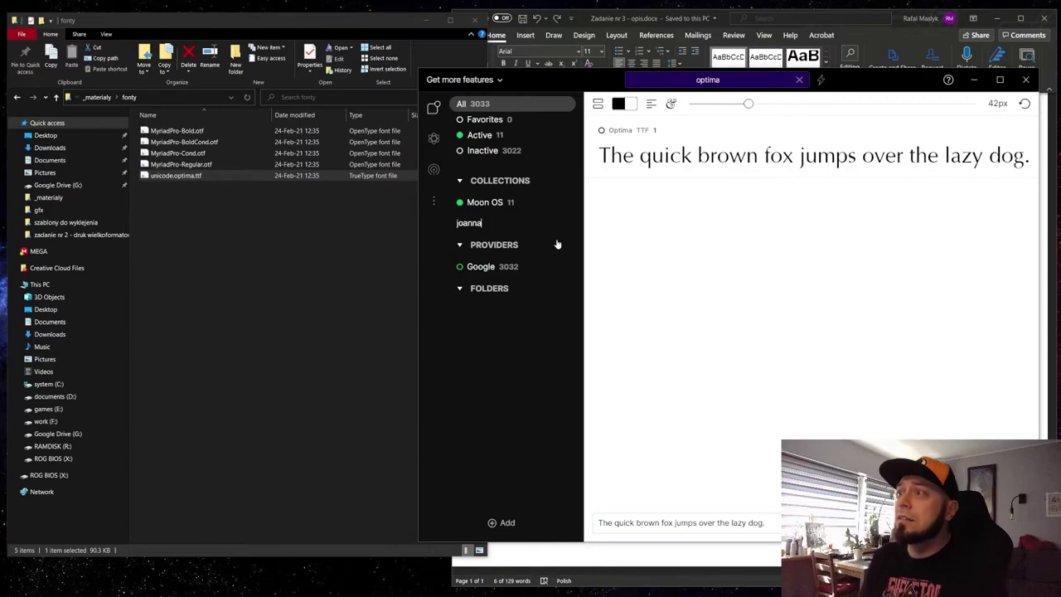
key(Return)
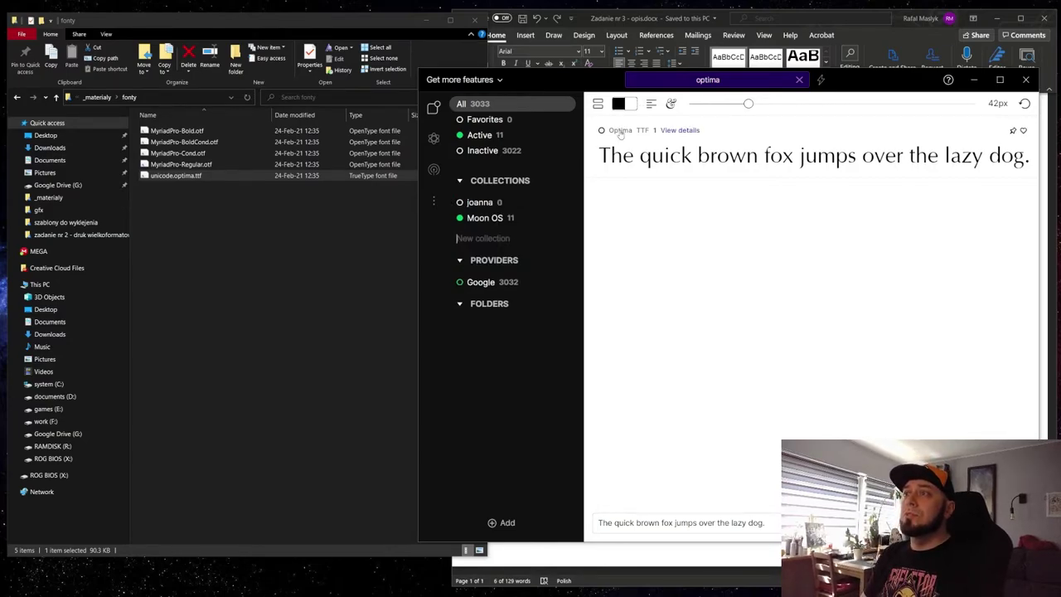
mouse_move(620, 137)
mouse_down()
mouse_move(478, 209)
mouse_move(457, 204)
mouse_up()
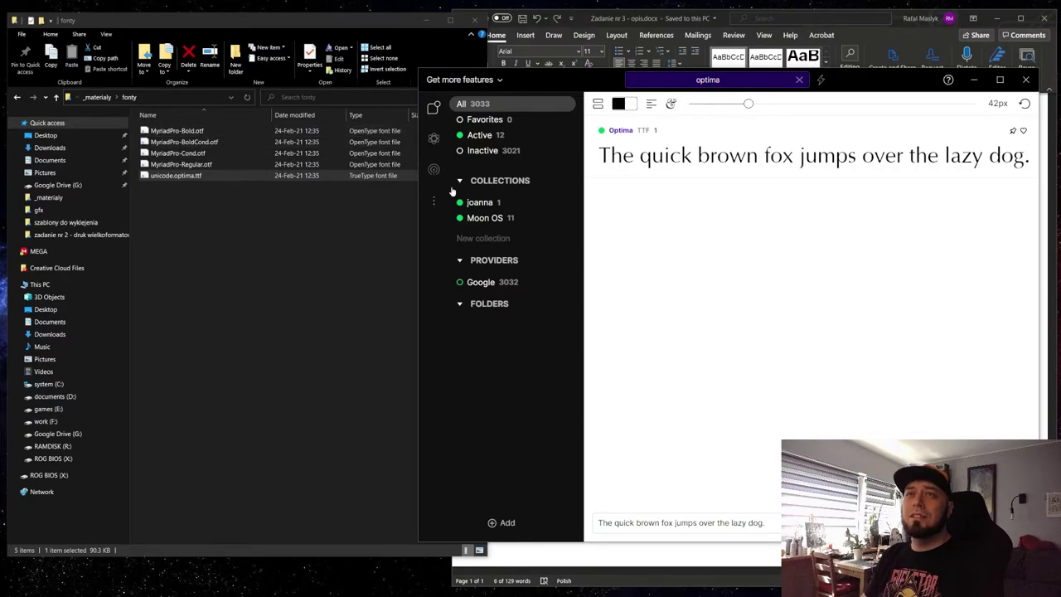
click(1025, 80)
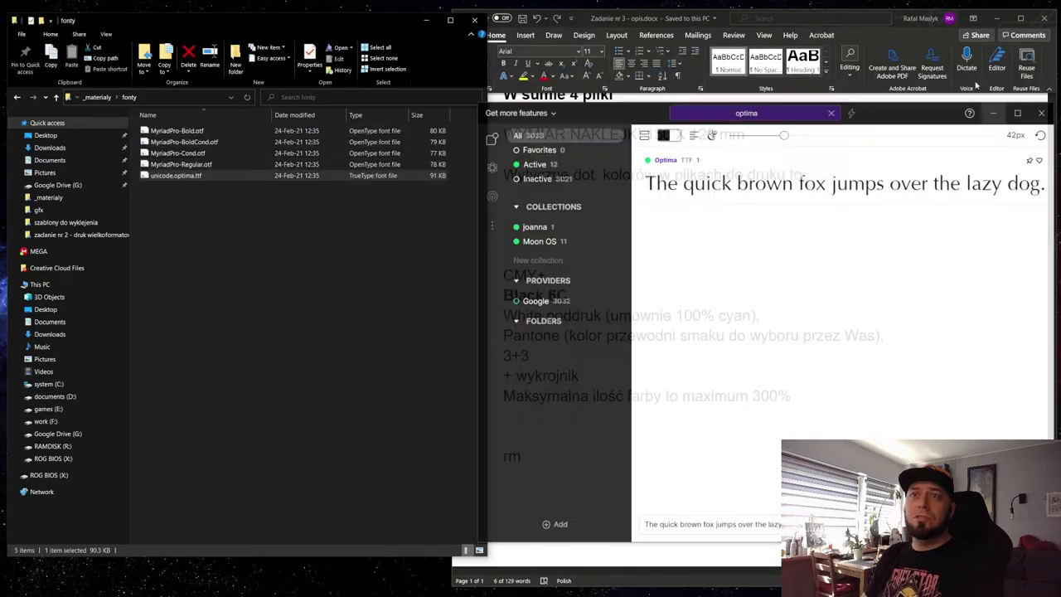
Browse the _wytyczne, teksty and przykladowe wizualizacje folders, returning to _materialy each time.
click(56, 97)
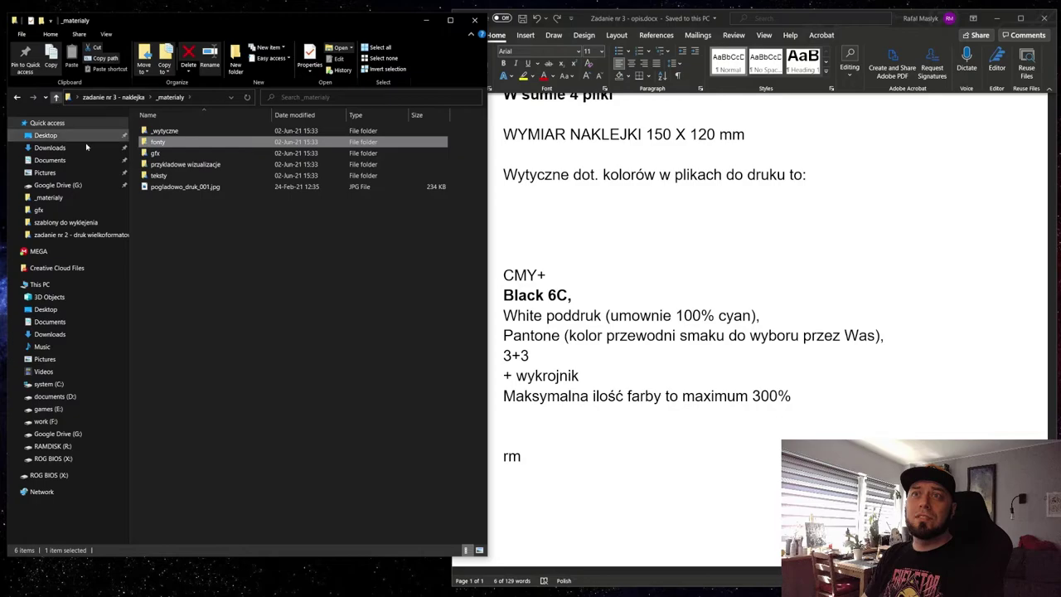
double_click(172, 133)
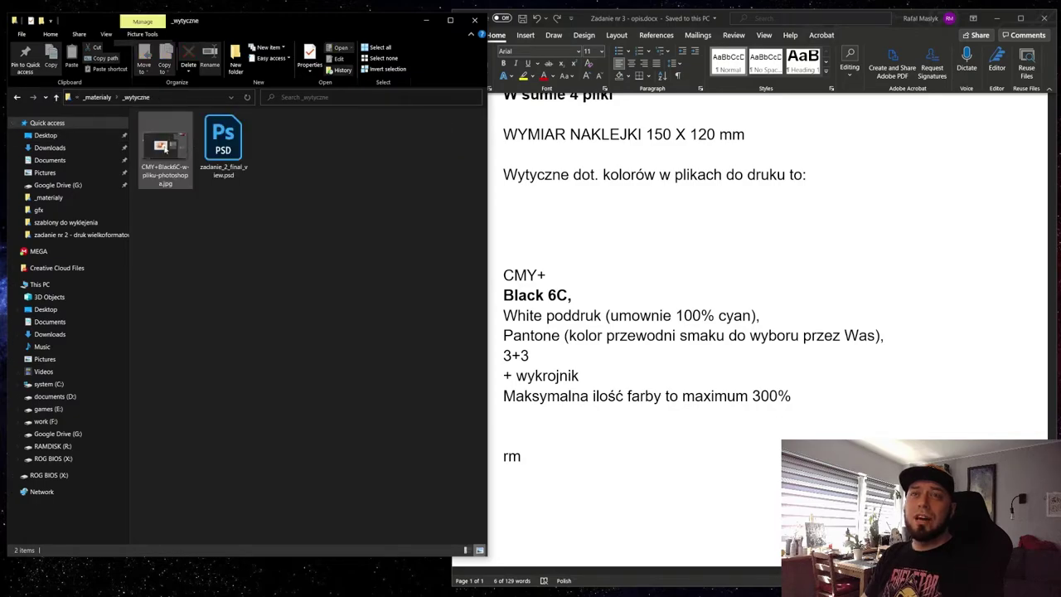
key(alt+Up)
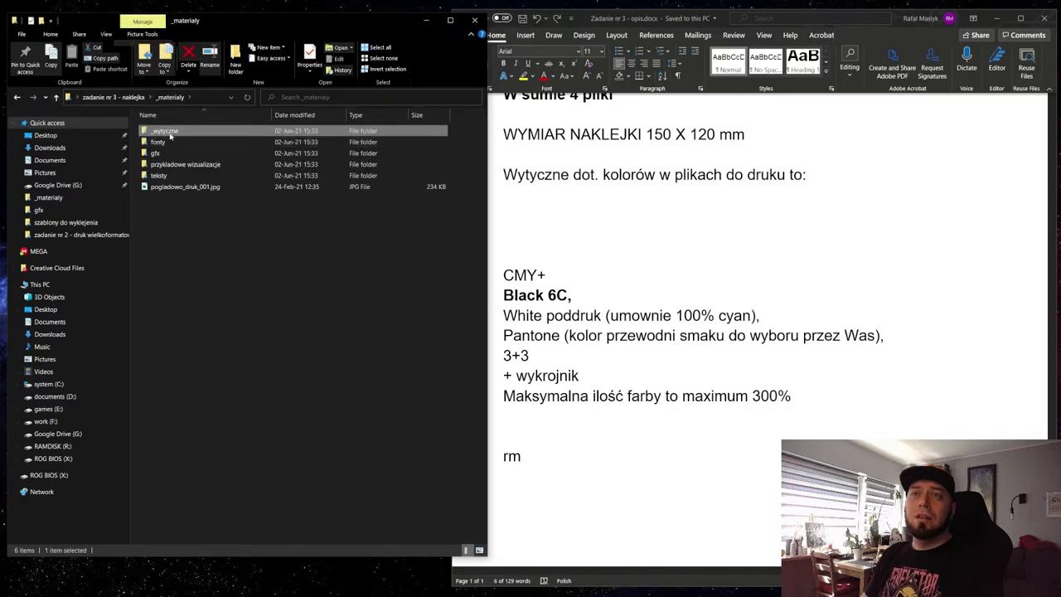
double_click(166, 175)
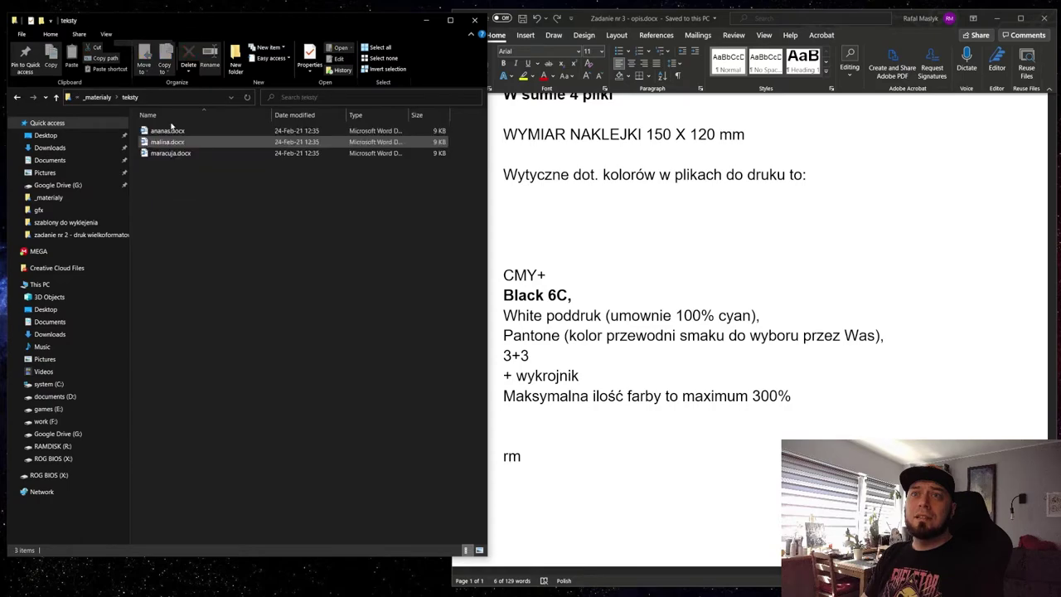
click(55, 97)
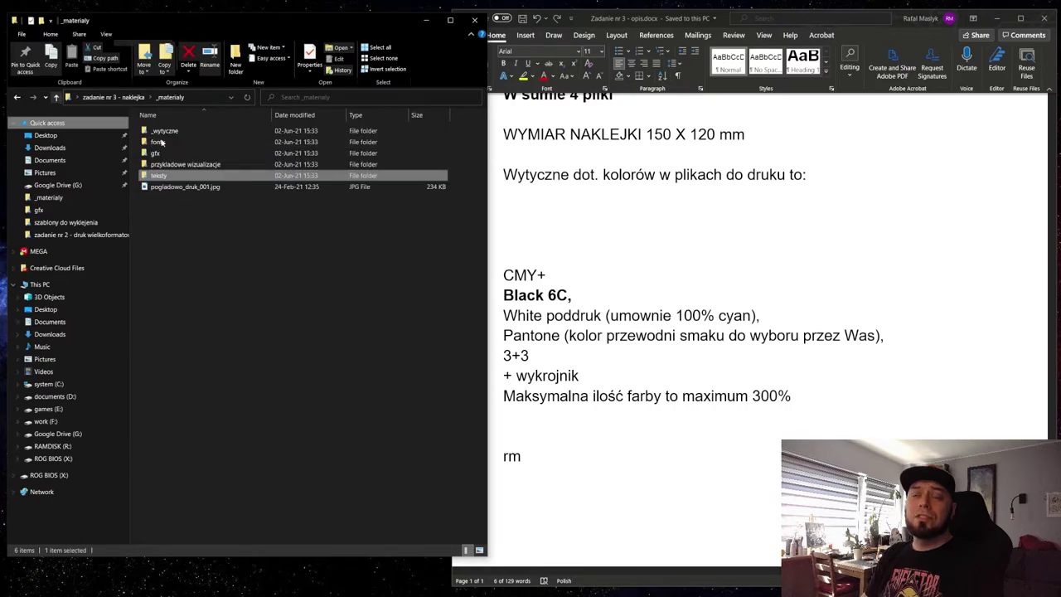
double_click(157, 175)
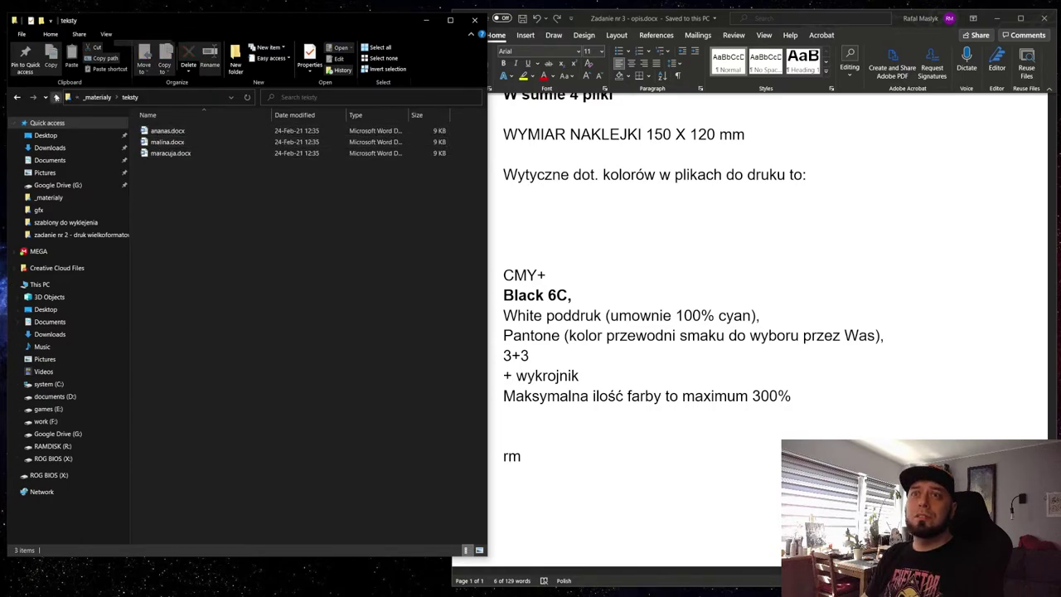
click(55, 97)
double_click(168, 167)
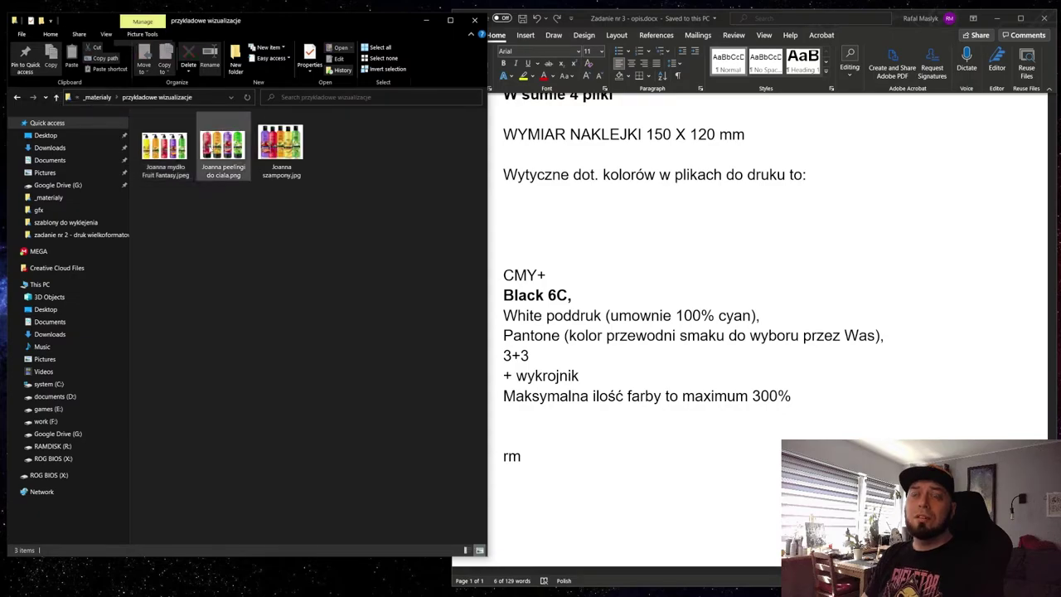
click(55, 97)
Open joanna_marks_001.ai and the FF_szampon_maracuja_butelka.psd bottle file from the gfx folder.
double_click(232, 161)
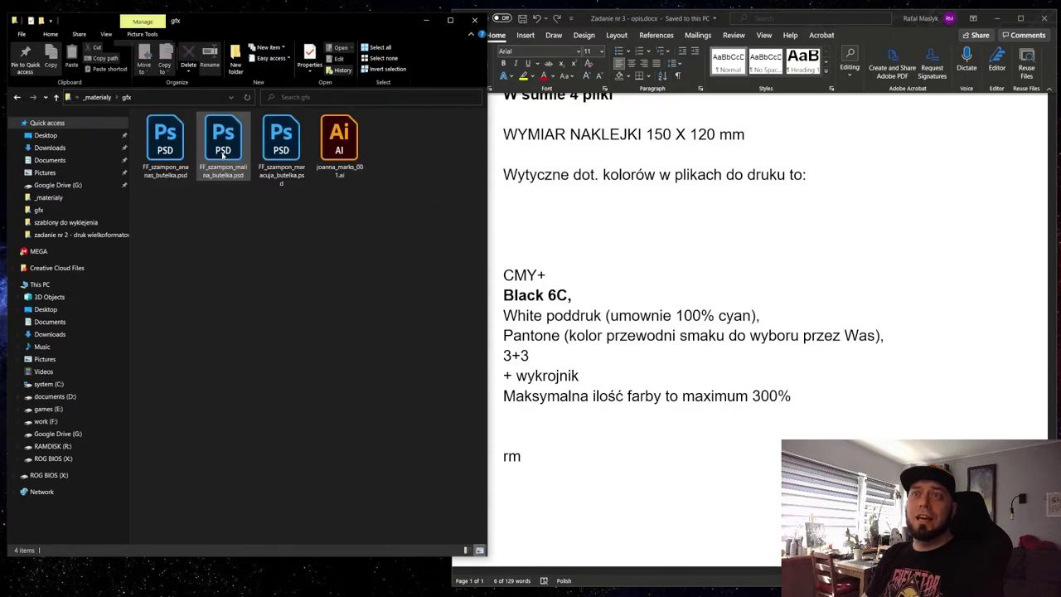
double_click(345, 150)
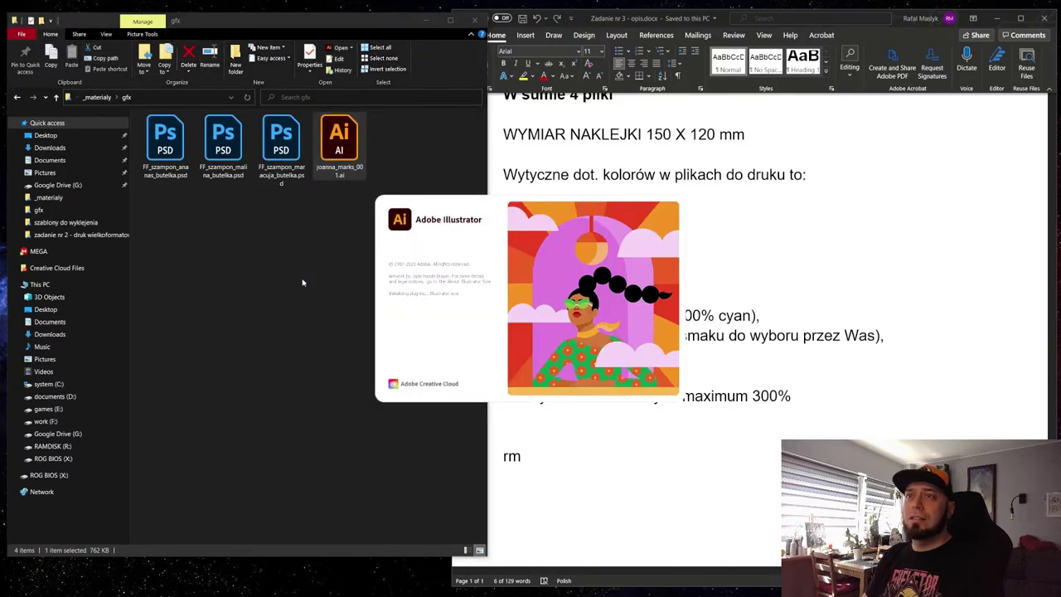
click(294, 268)
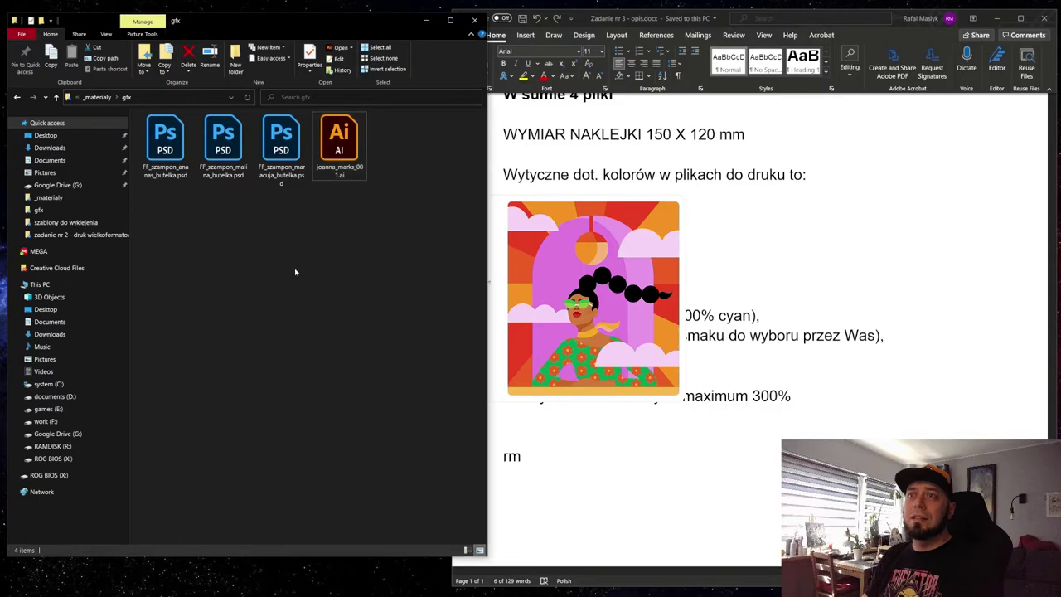
double_click(286, 150)
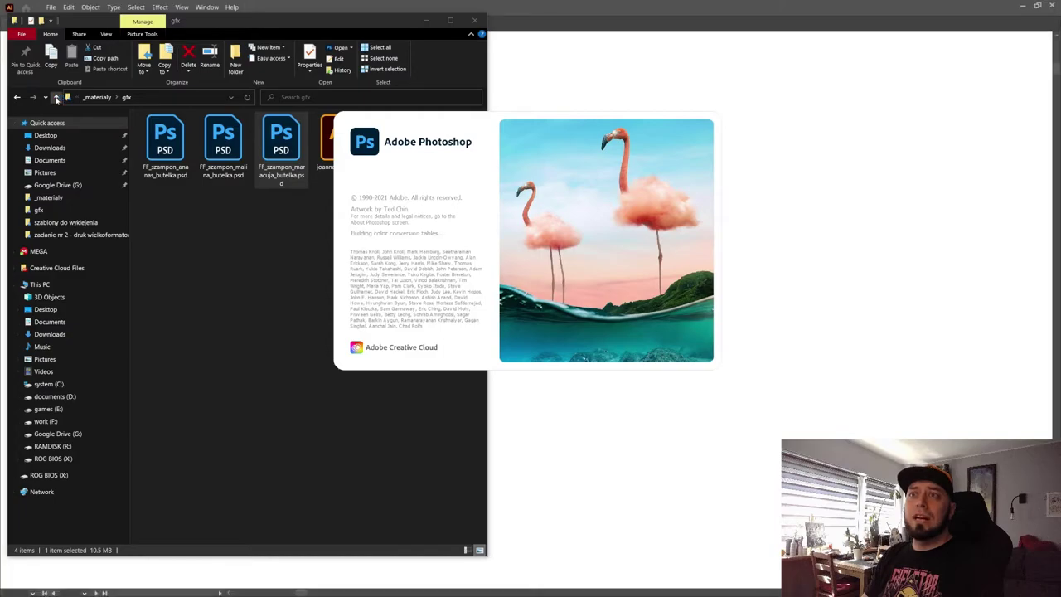
click(56, 97)
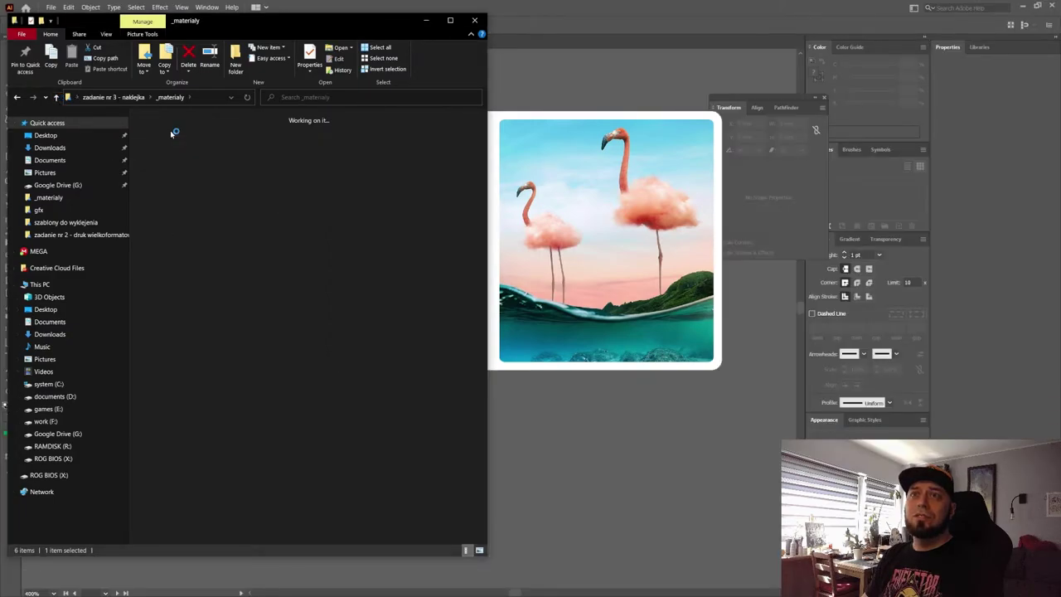
Open zadanie_2_final_view.psd from the _wytyczne folder so it loads in Photoshop.
click(55, 97)
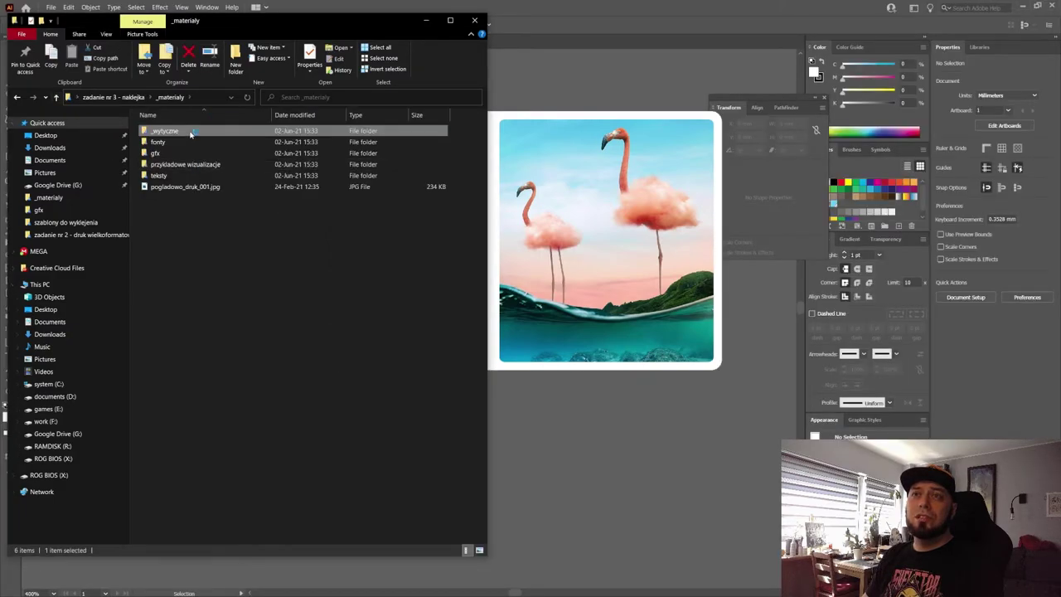
key(Return)
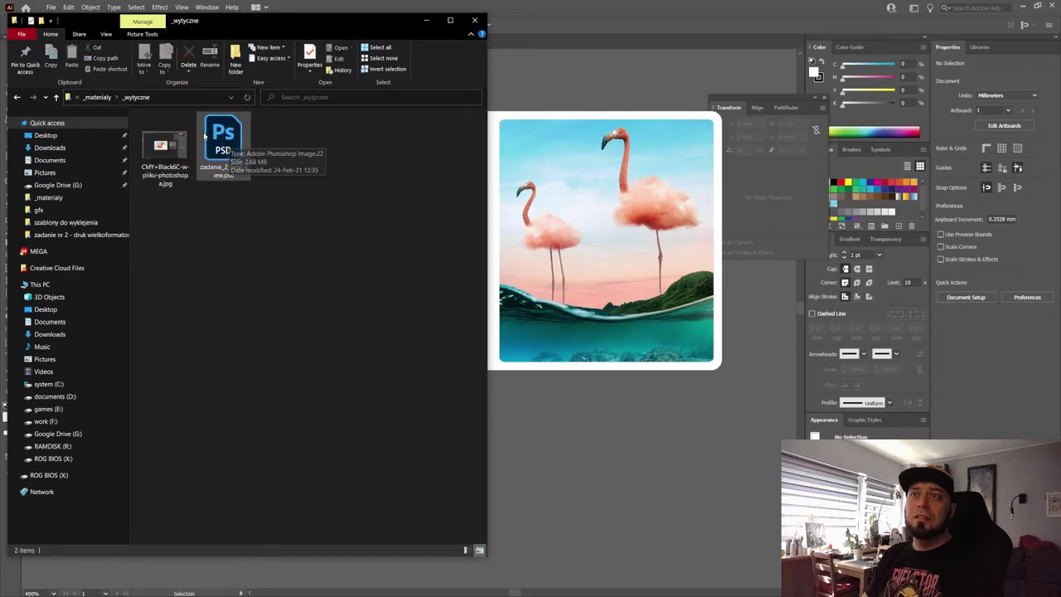
click(229, 146)
double_click(229, 146)
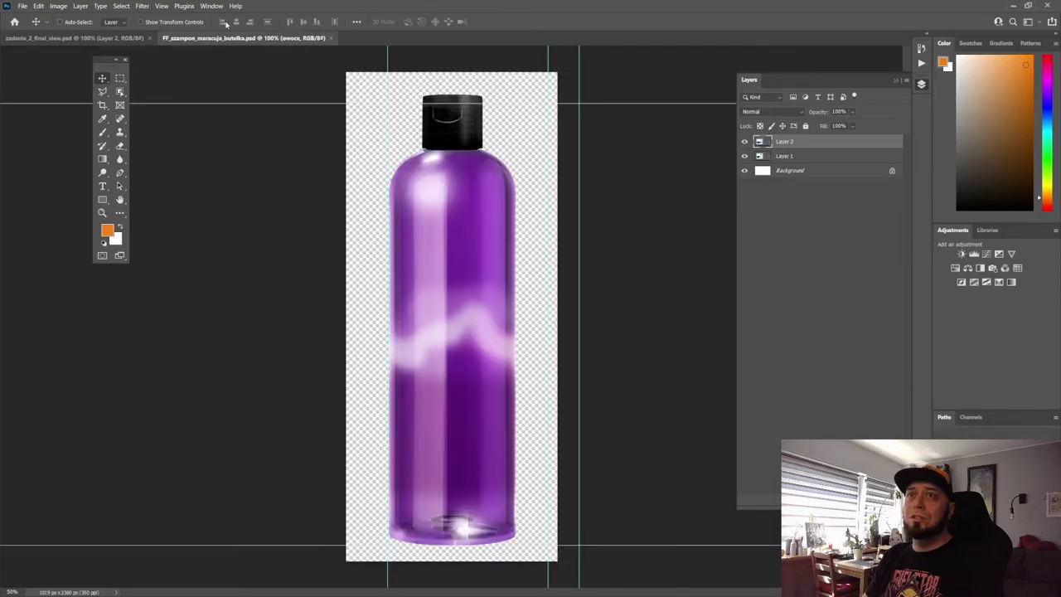
Switch to zadanie_2_final_view.psd, hide Layer 2, zoom in and dock the tools column left.
click(113, 38)
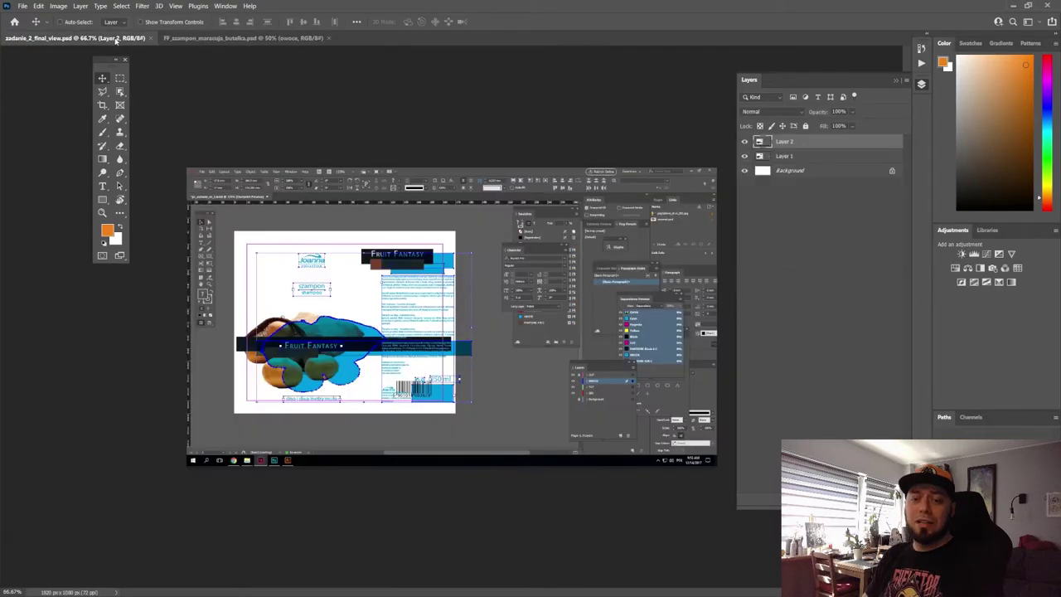
click(744, 142)
key(F7)
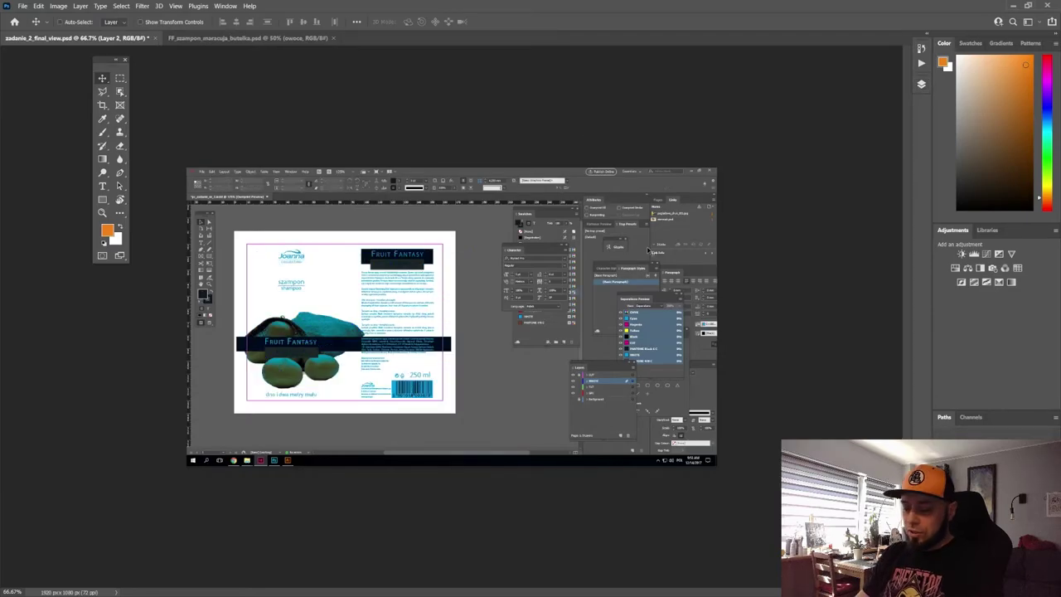
key(ctrl+plus)
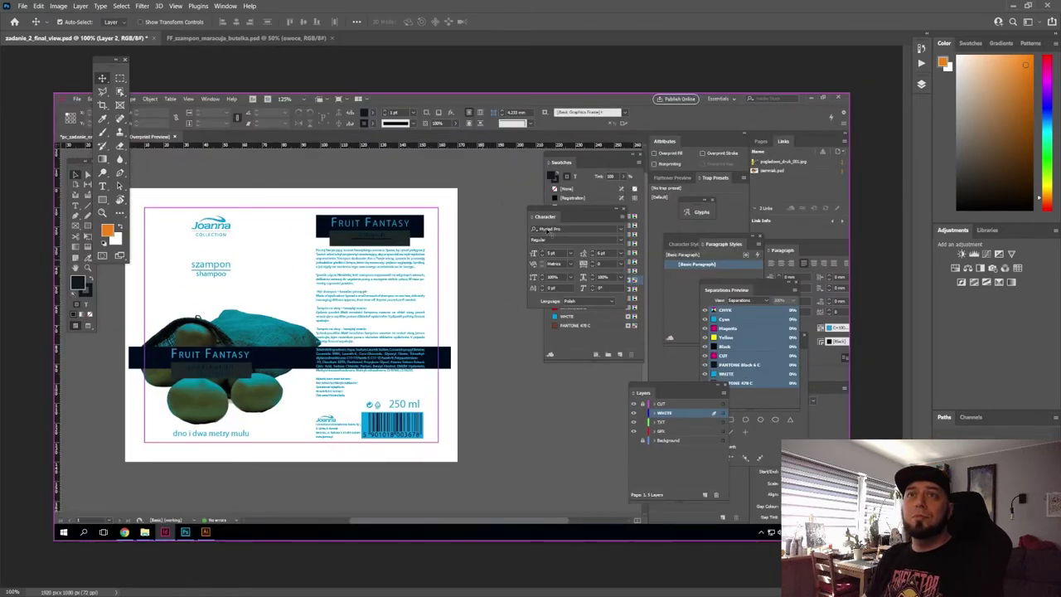
drag(97, 60, 22, 66)
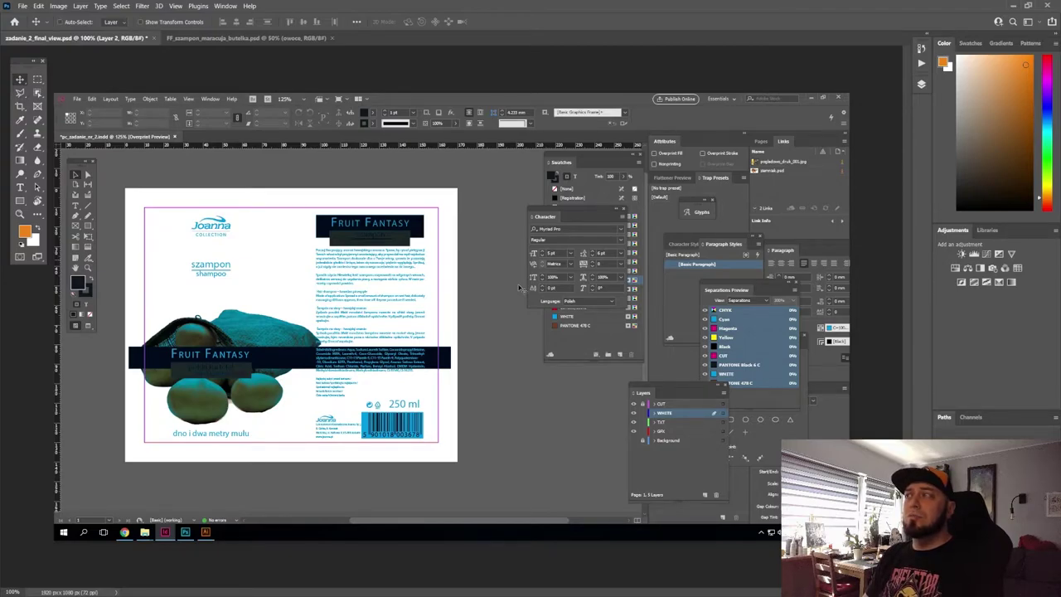
Show Layer 2 with the object outlines again and minimize Photoshop to reveal the folder.
click(921, 85)
click(745, 142)
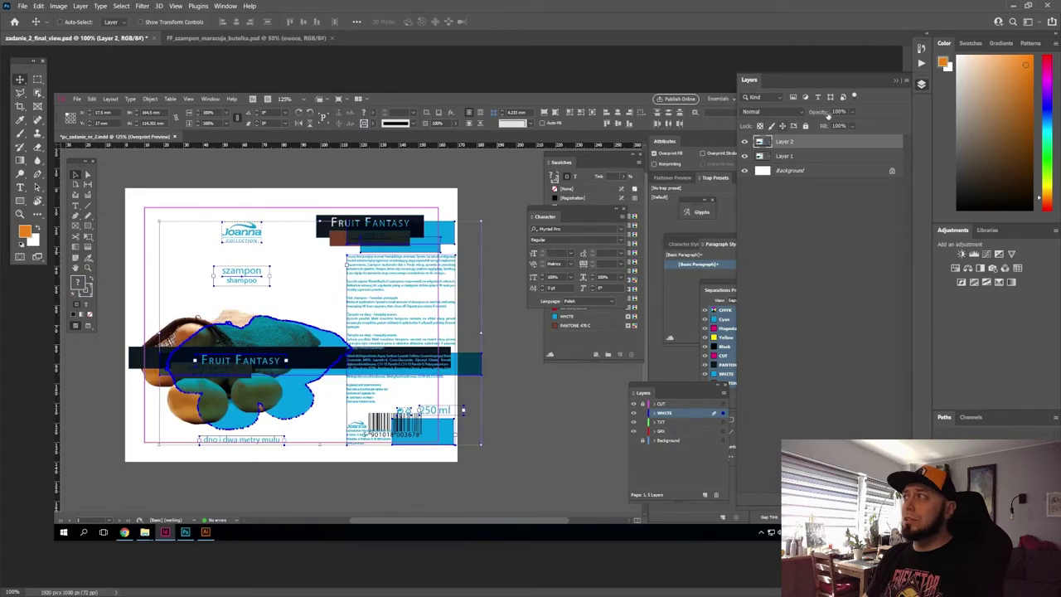
click(921, 86)
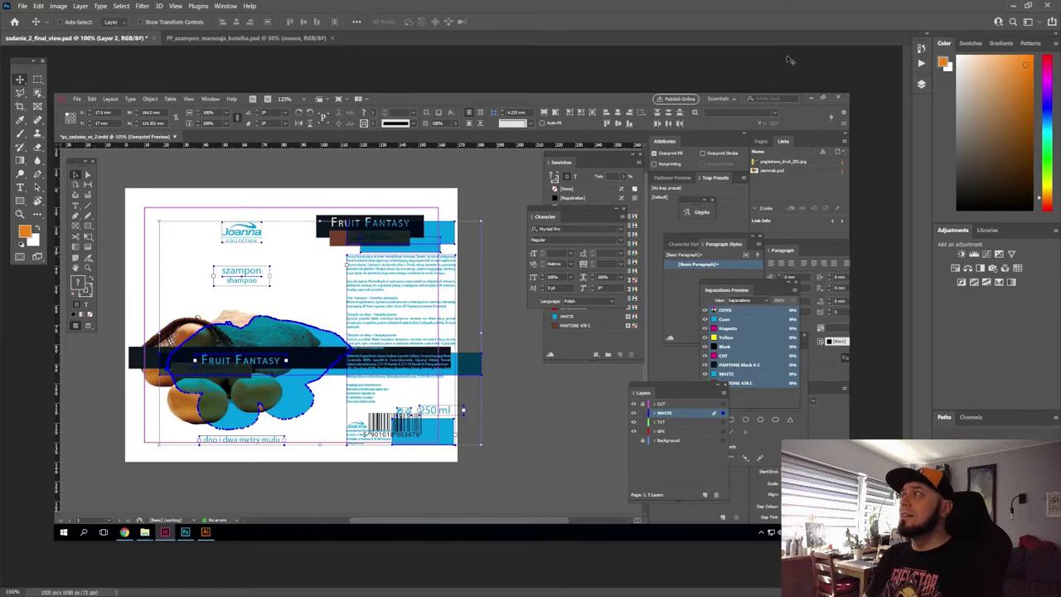
click(1015, 8)
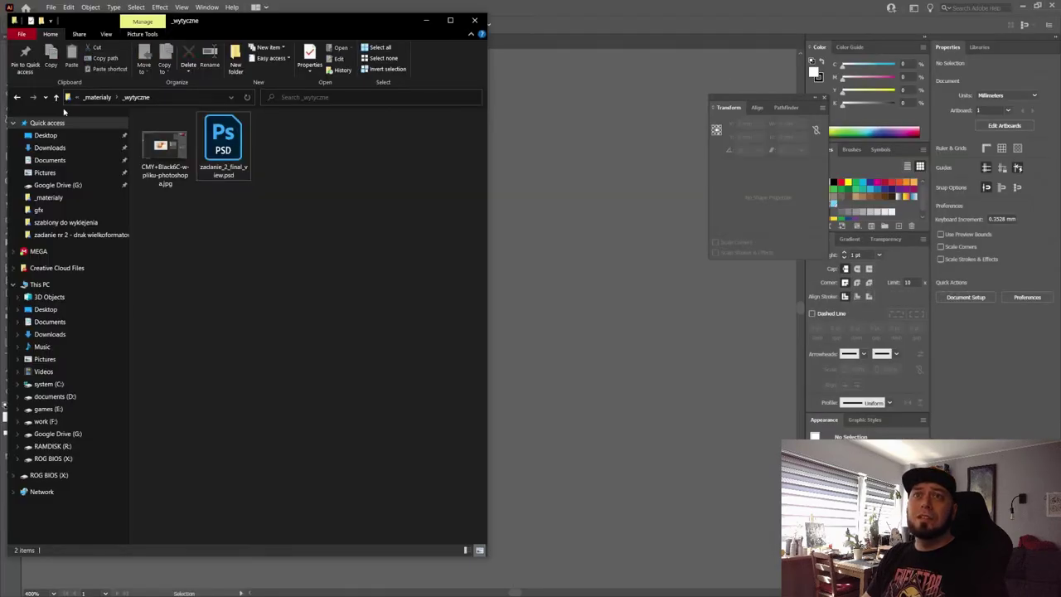
Open 'kolejnosc nakladania farb na naklejke.ai' from the sticker folder and move the Transform panel aside.
click(57, 97)
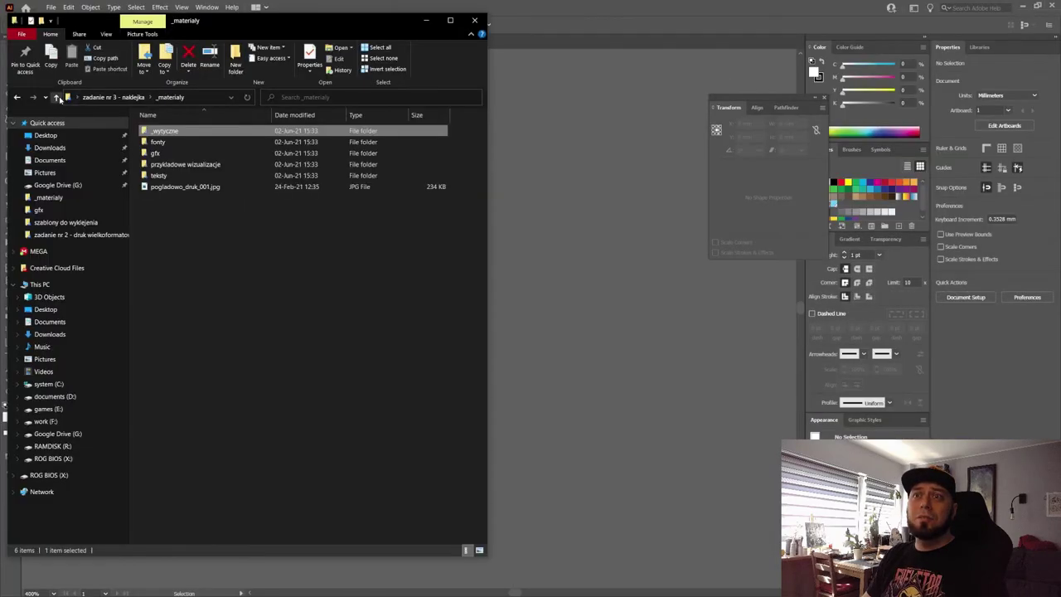
click(57, 97)
double_click(207, 153)
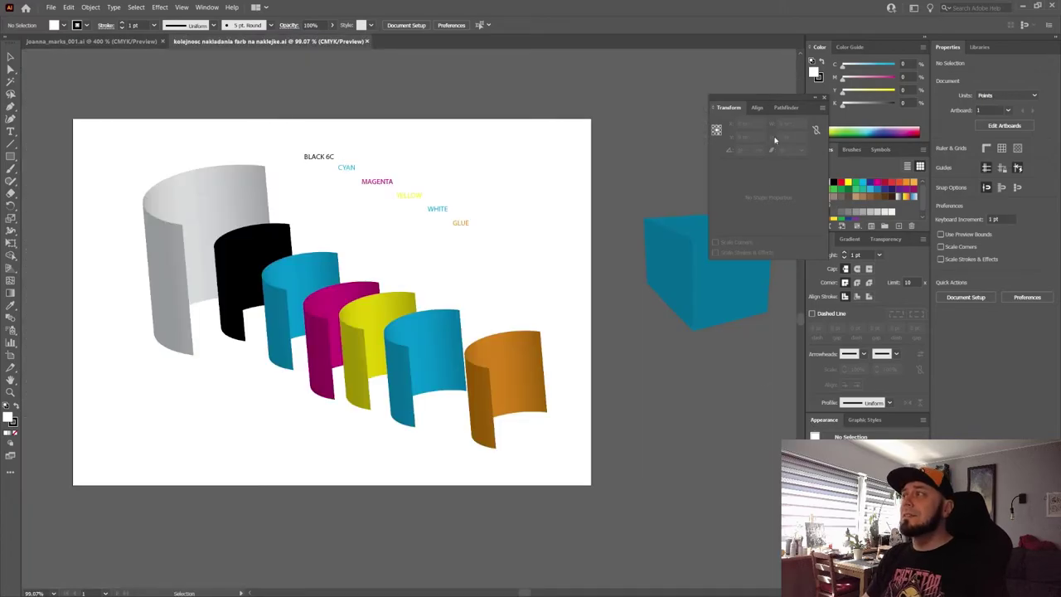
drag(717, 99, 880, 83)
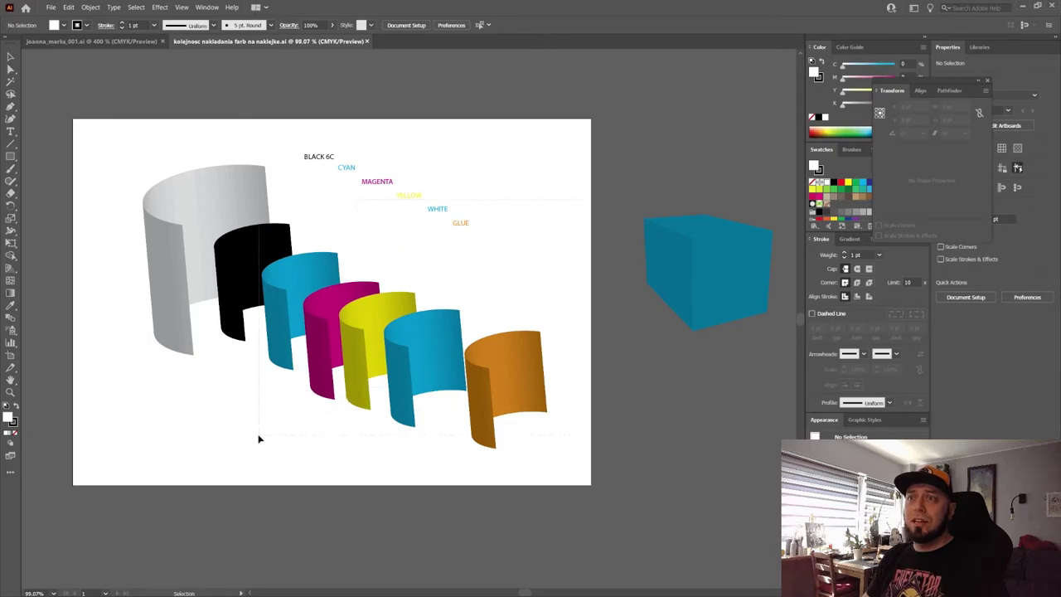
Select every diagram object except the grey base layer.
click(242, 247)
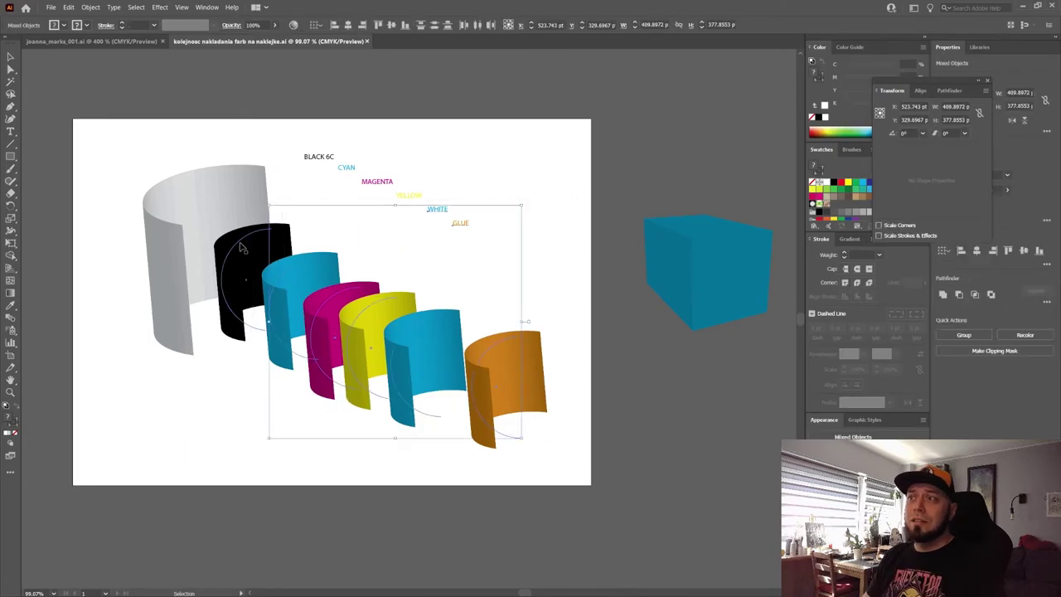
drag(256, 280, 451, 355)
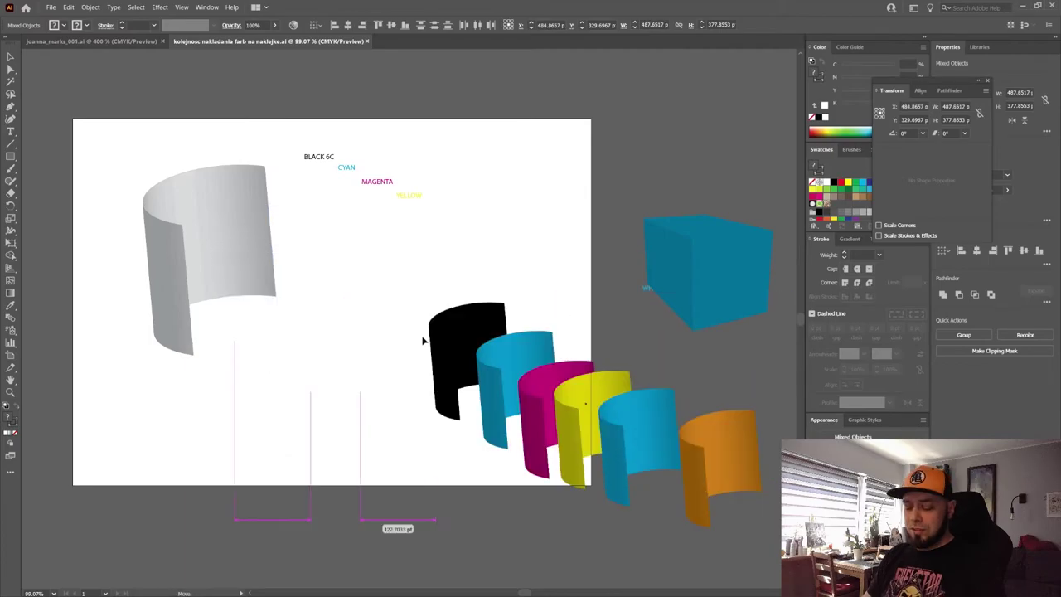
key(ctrl+z)
key(ctrl+shift+a)
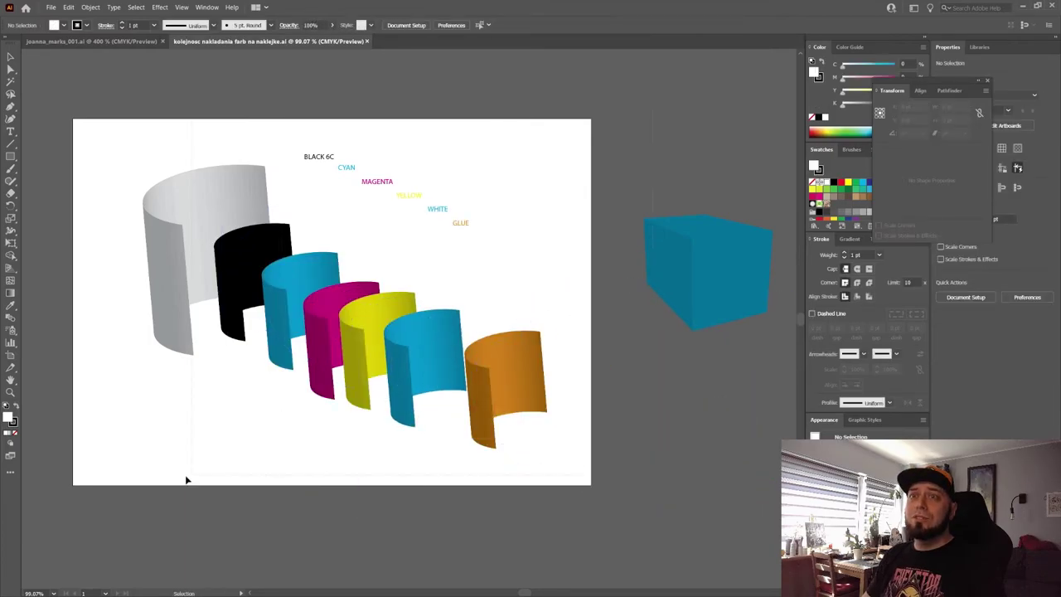
key(ctrl+a)
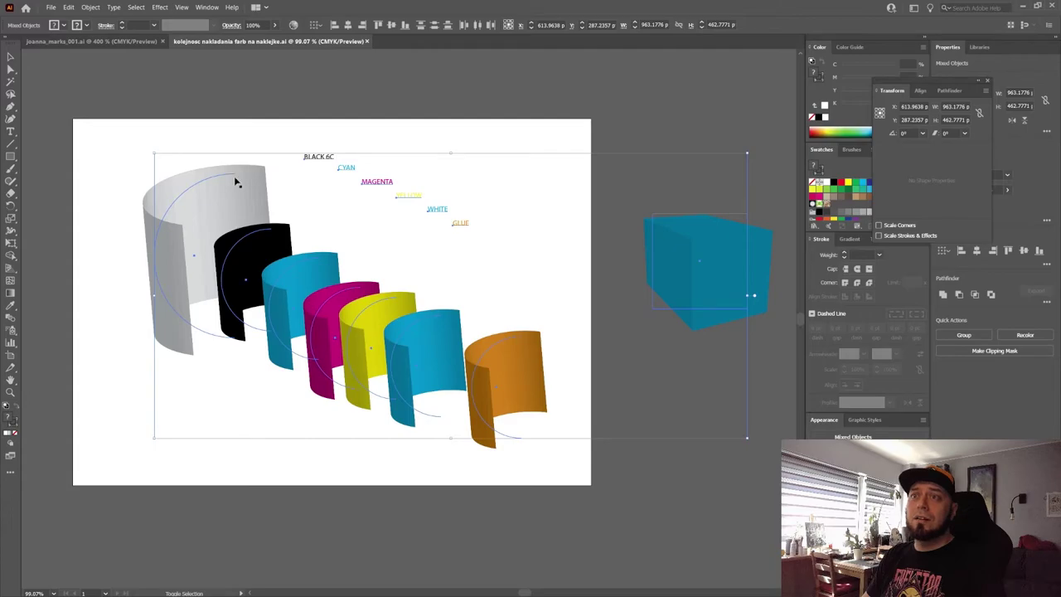
shift+click(235, 182)
Drag the coloured ink layers and cyan cube right and down on the pasteboard.
drag(258, 243, 610, 352)
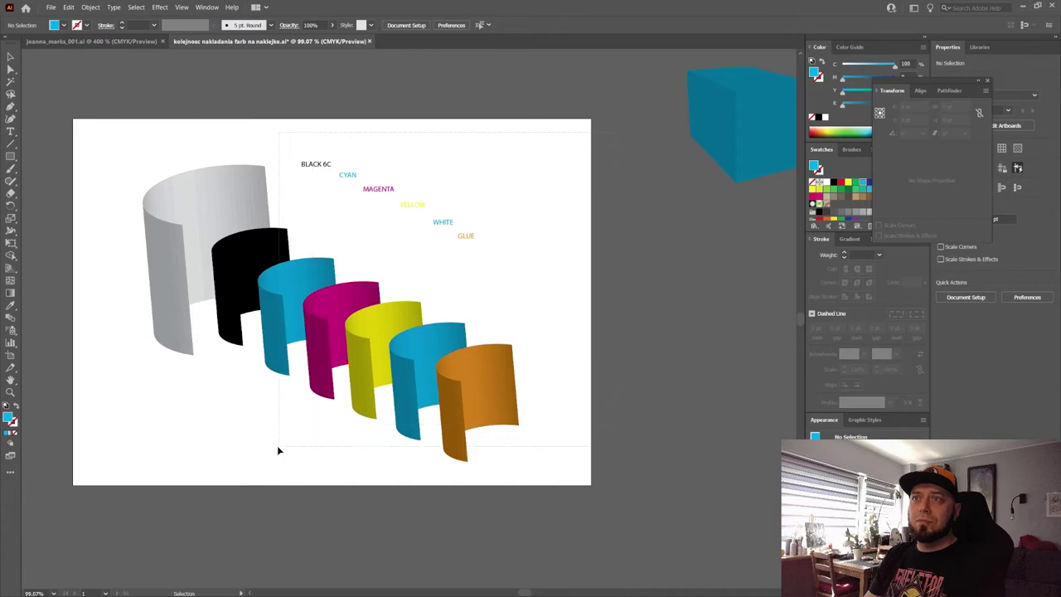
Move the coloured ink layers off the artboard, nudge the grey base up-left, then bring them back.
drag(278, 450, 241, 263)
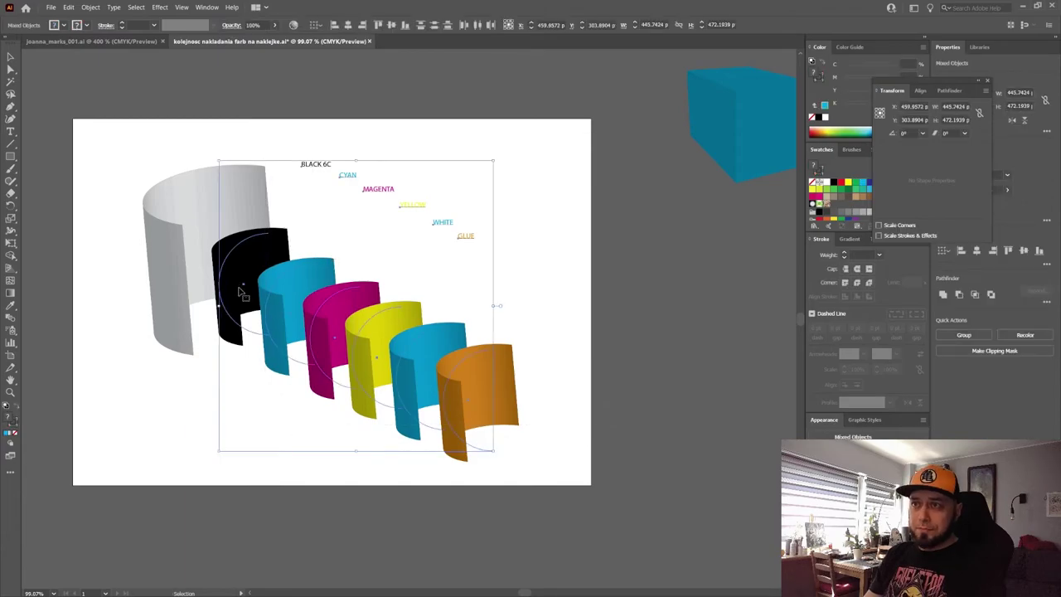
drag(236, 286, 516, 330)
click(226, 264)
drag(226, 264, 215, 251)
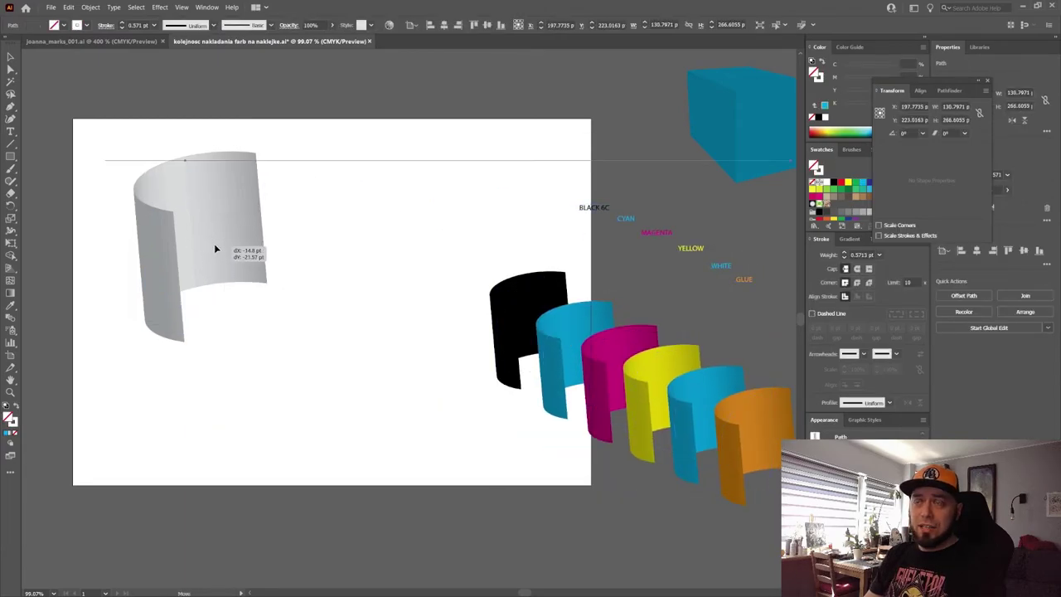
click(384, 206)
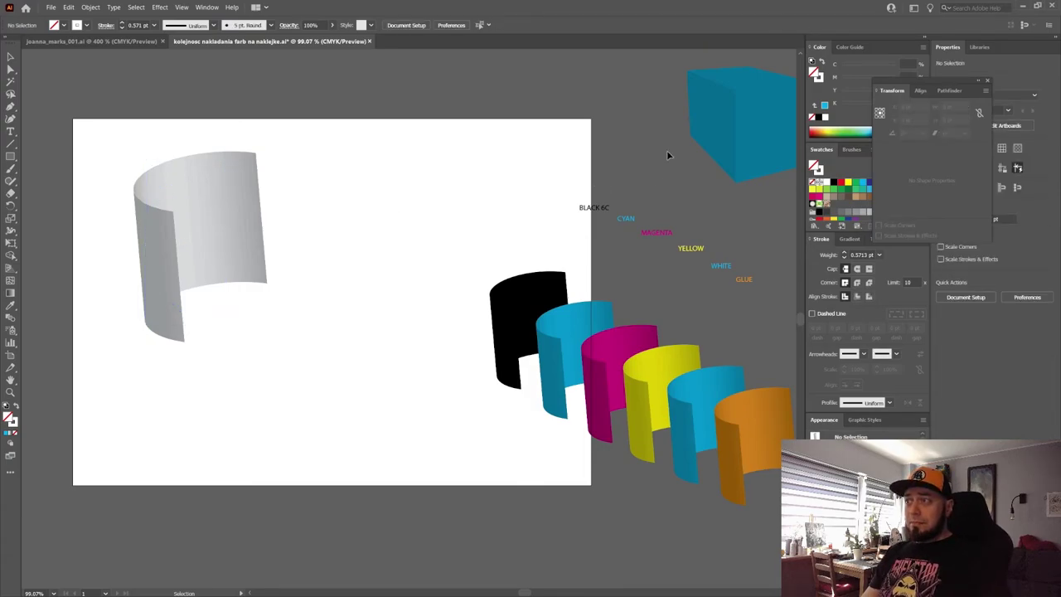
drag(513, 171, 775, 507)
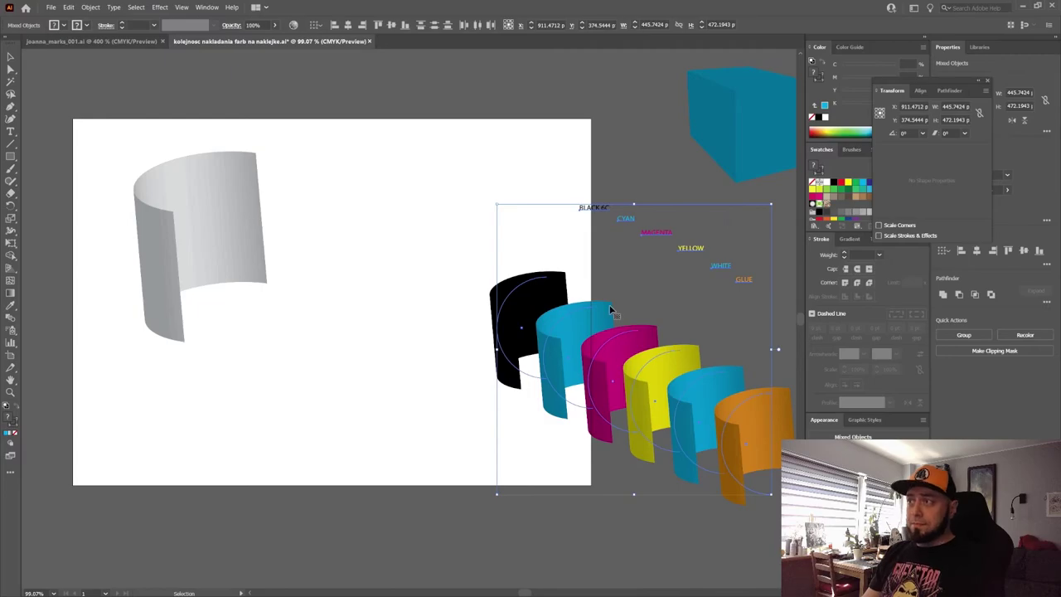
drag(735, 438, 476, 387)
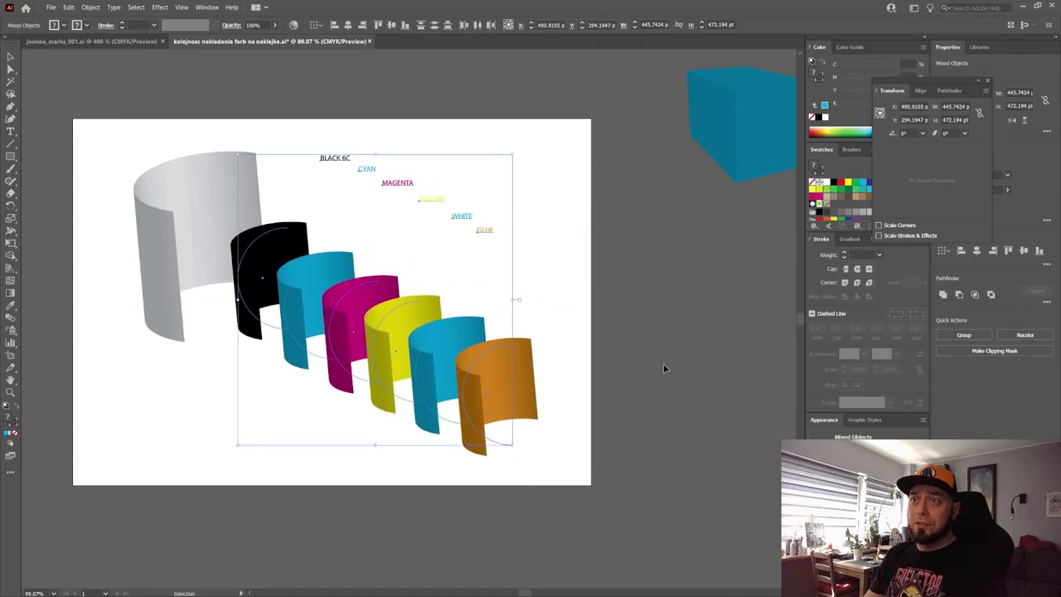
click(663, 367)
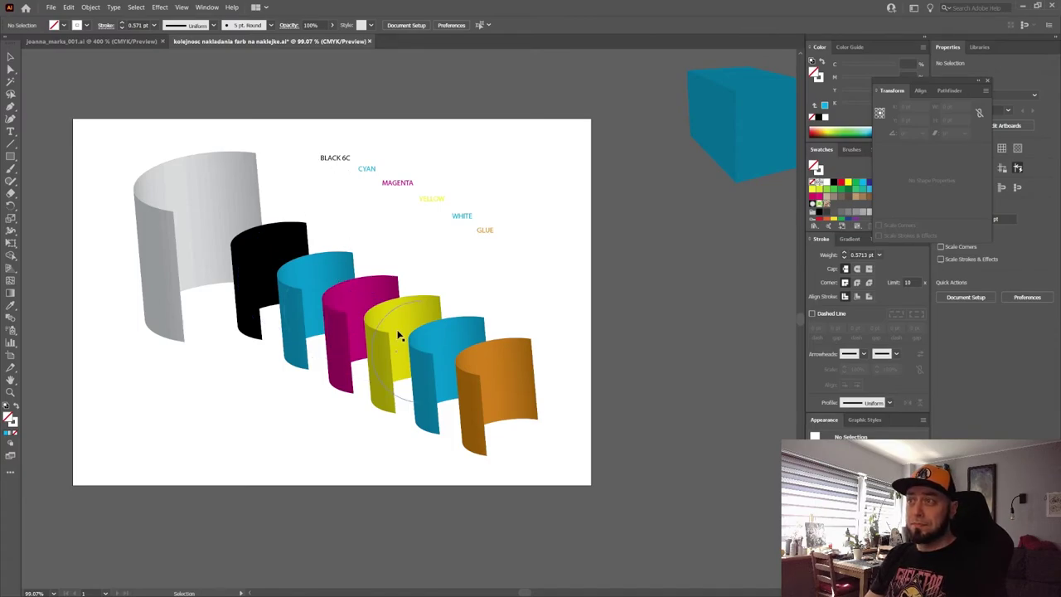
Try shifting the WHITE and GLUE layers to the right, then undo it.
click(489, 351)
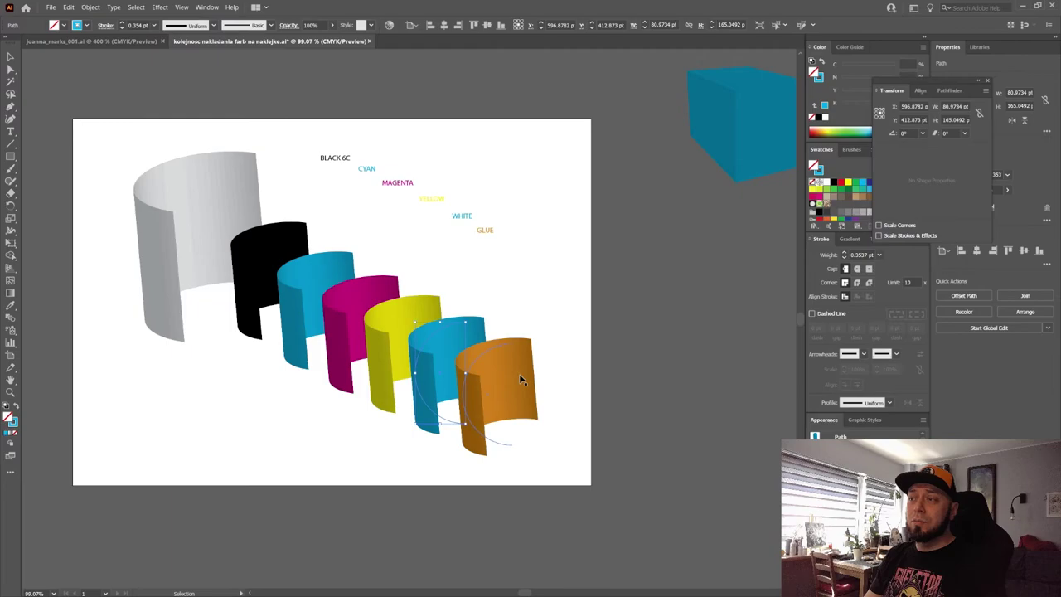
click(632, 334)
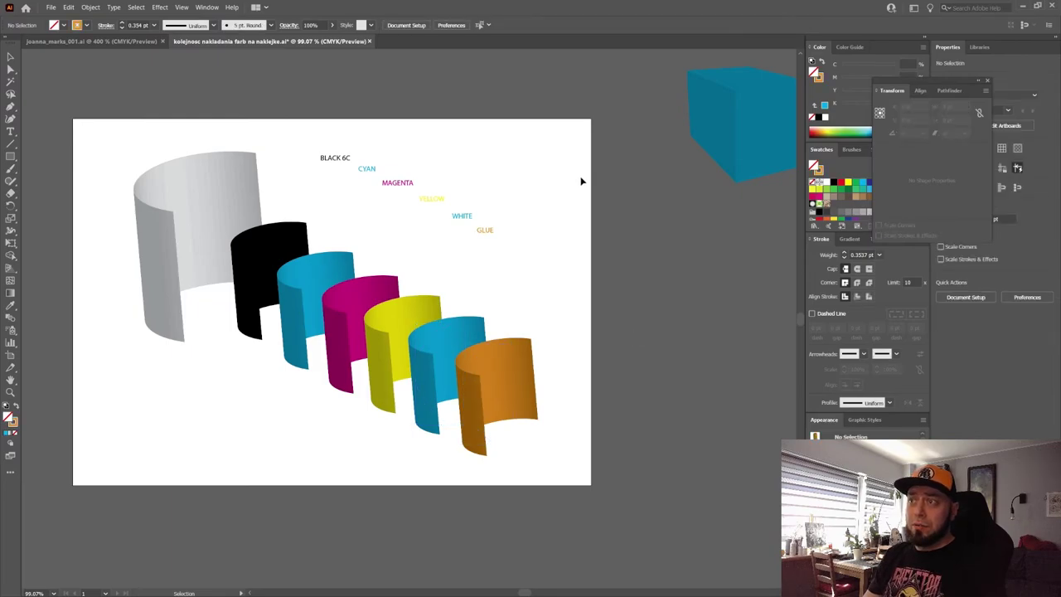
drag(457, 339, 506, 343)
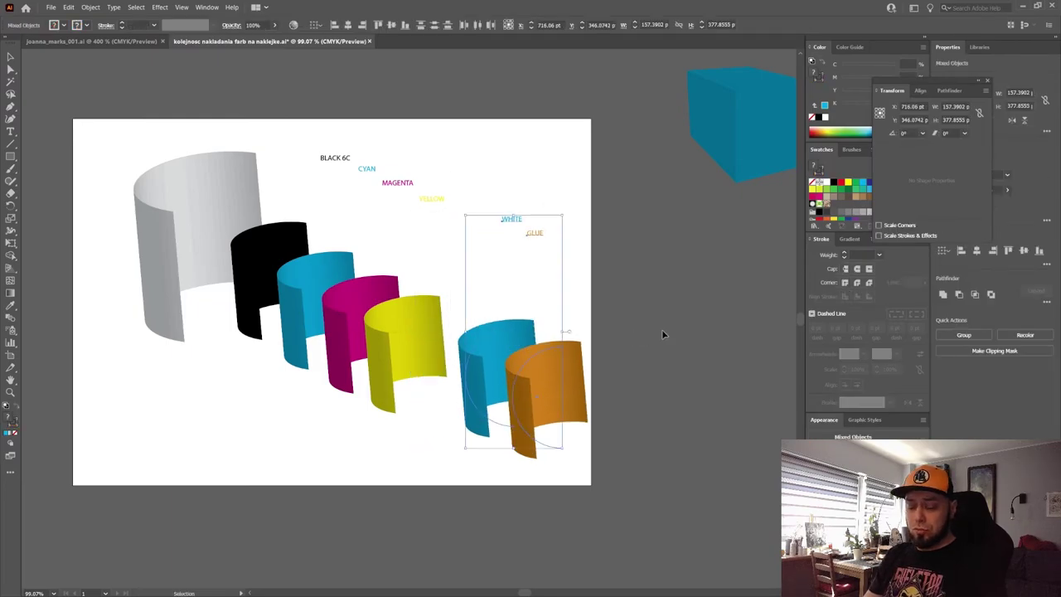
key(ctrl+z)
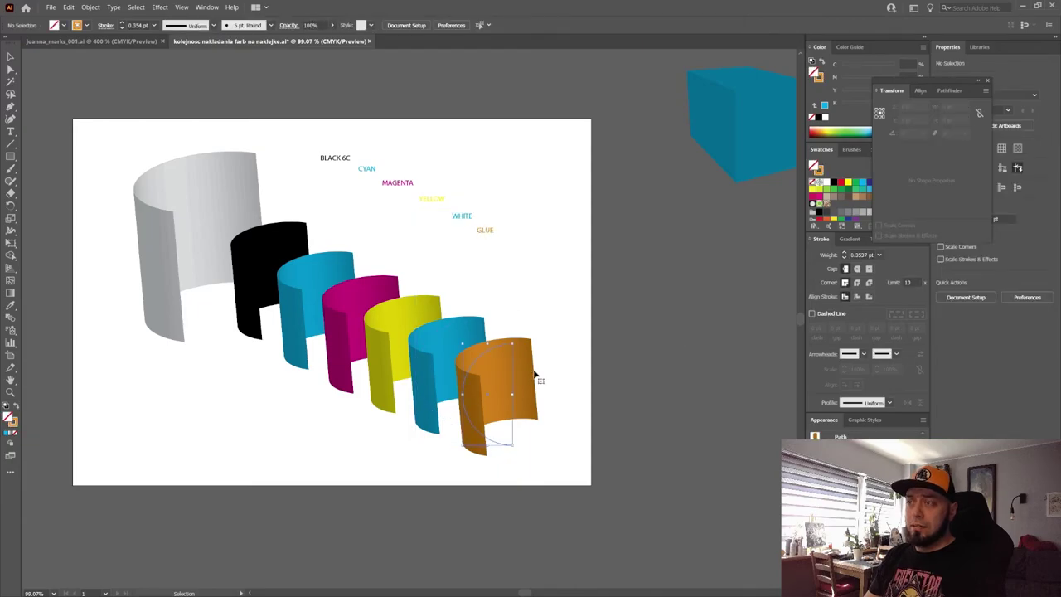
click(628, 382)
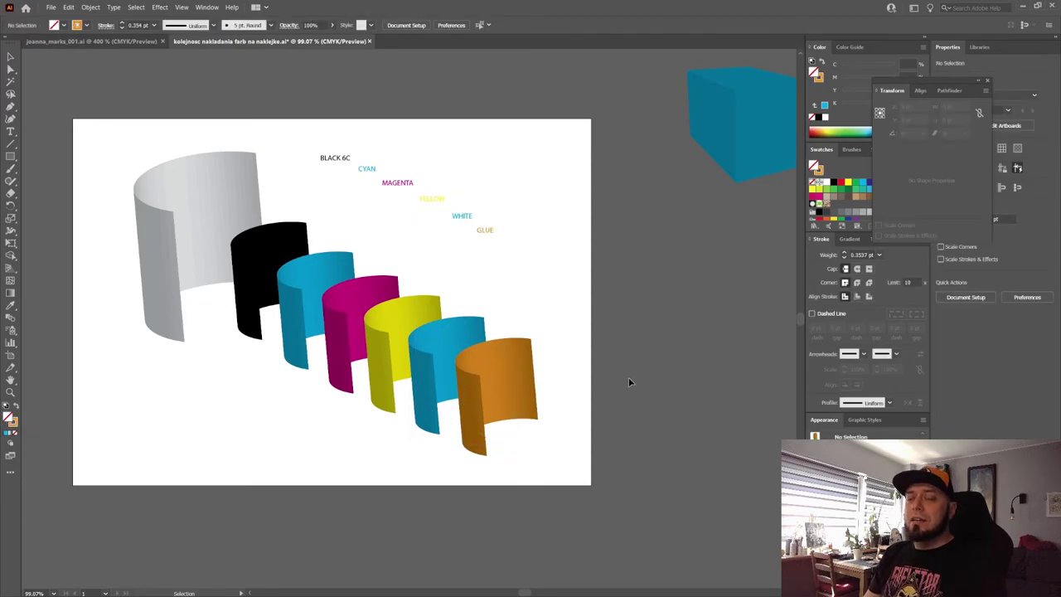
click(286, 253)
click(597, 262)
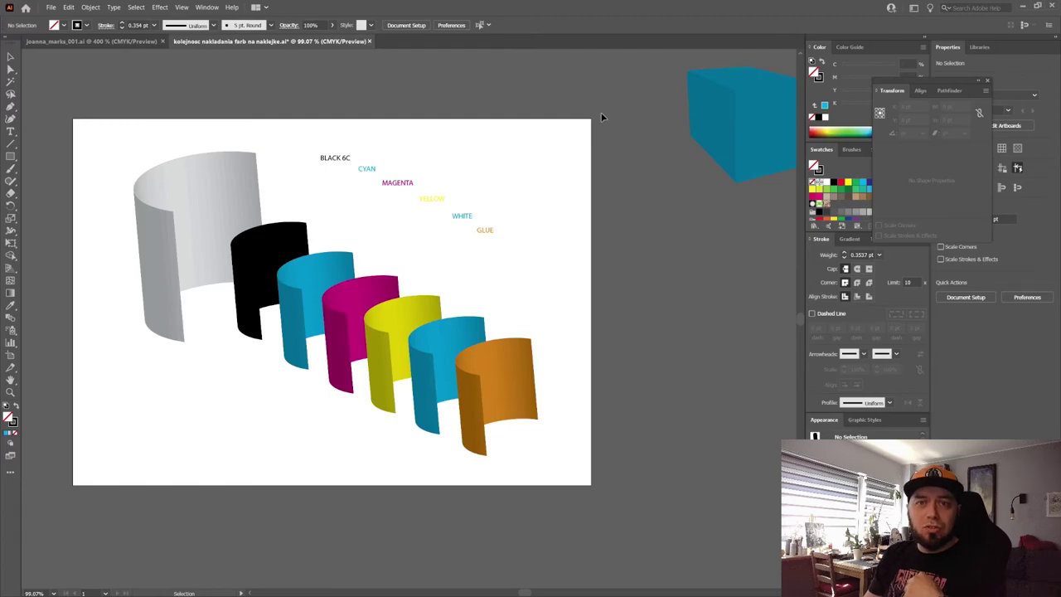
Align the coloured layers against the grey base and move the cyan cube up and right.
drag(624, 108, 268, 433)
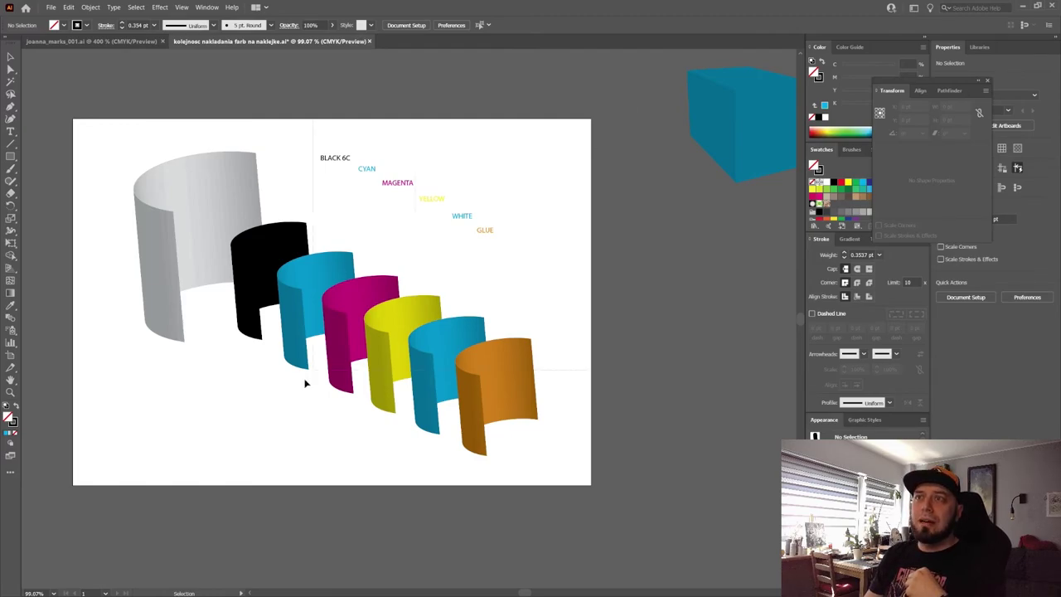
drag(286, 242, 269, 247)
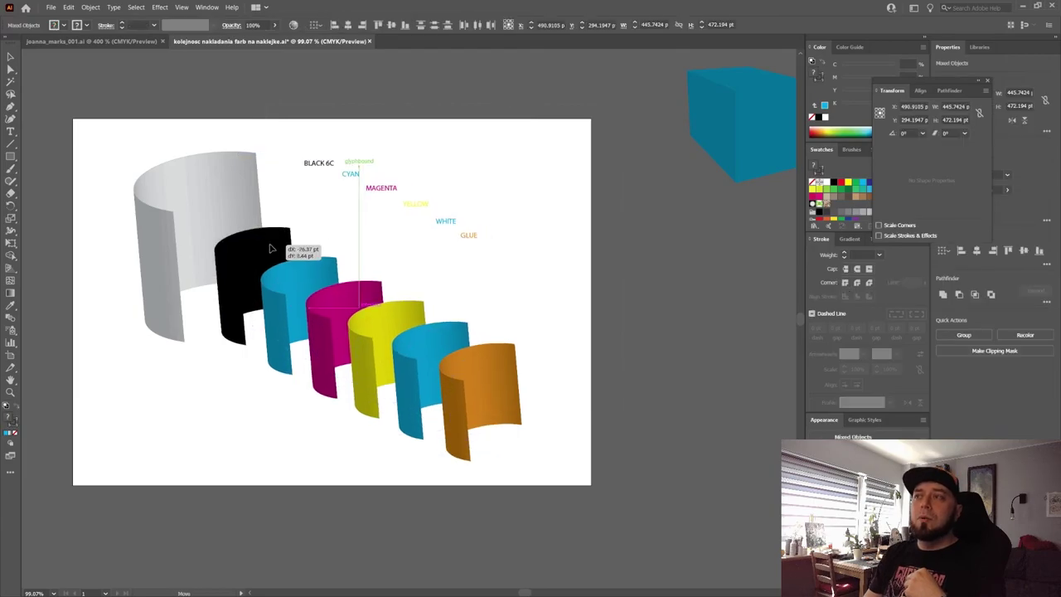
click(570, 232)
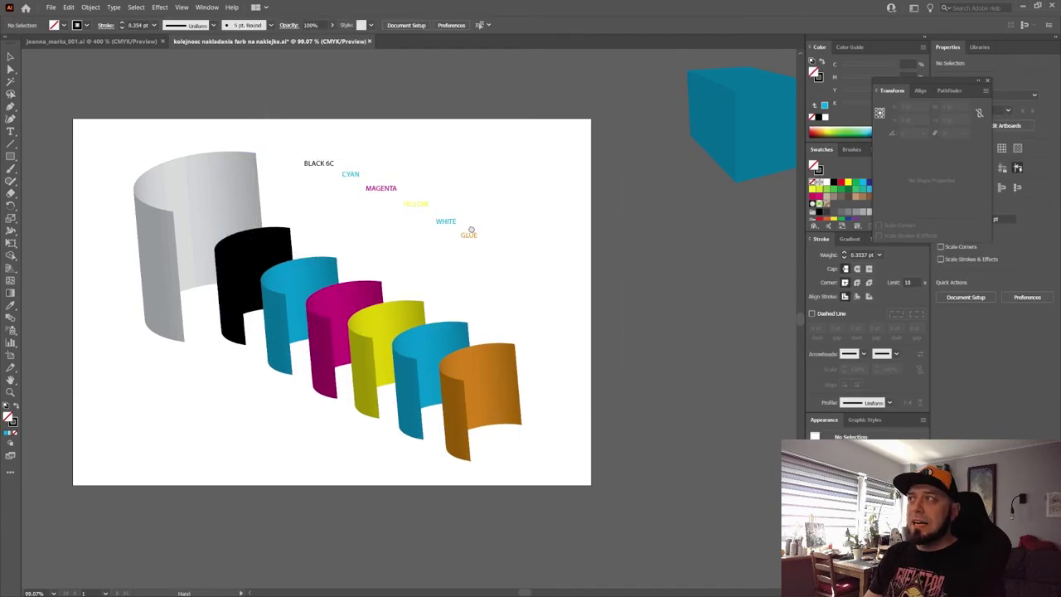
drag(467, 230, 509, 224)
mouse_move(659, 184)
mouse_down()
mouse_move(526, 189)
mouse_move(711, 149)
mouse_up()
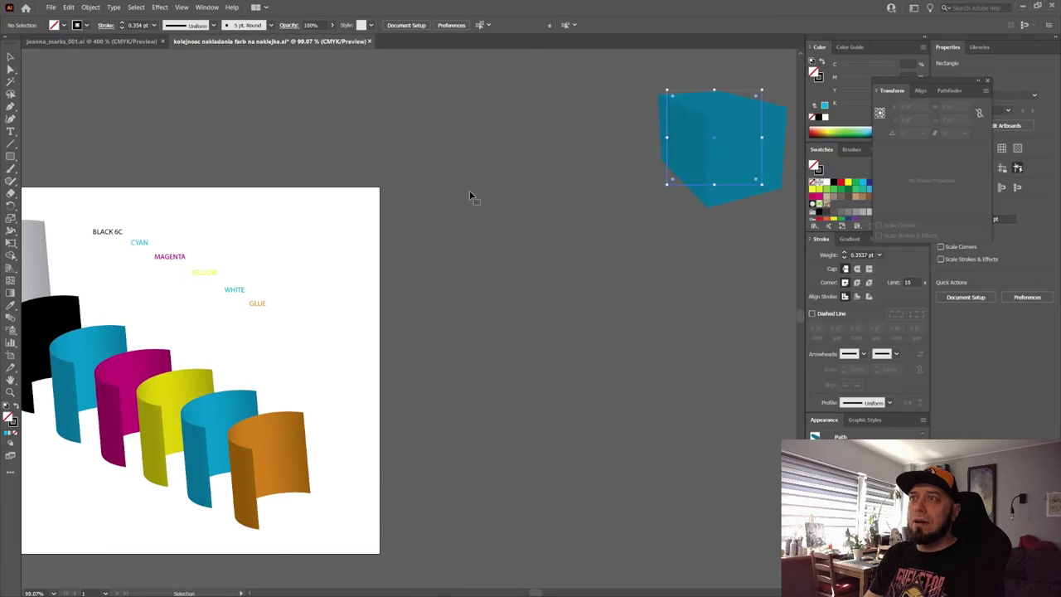
drag(469, 194, 529, 191)
click(663, 203)
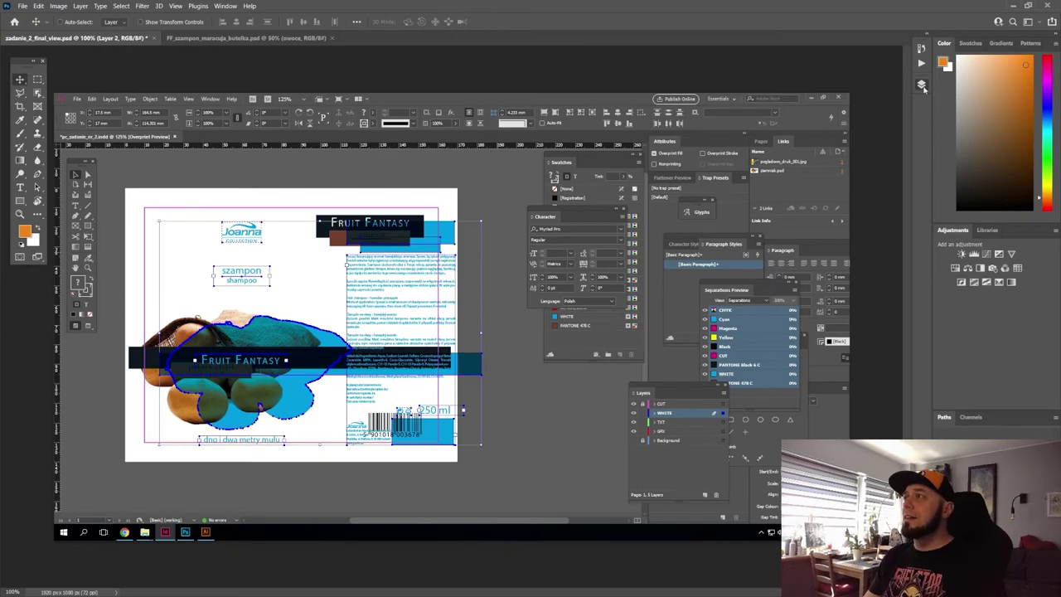
Hide Layer 2 in the Layers panel to show the label artwork without frame outlines.
key(F7)
click(745, 142)
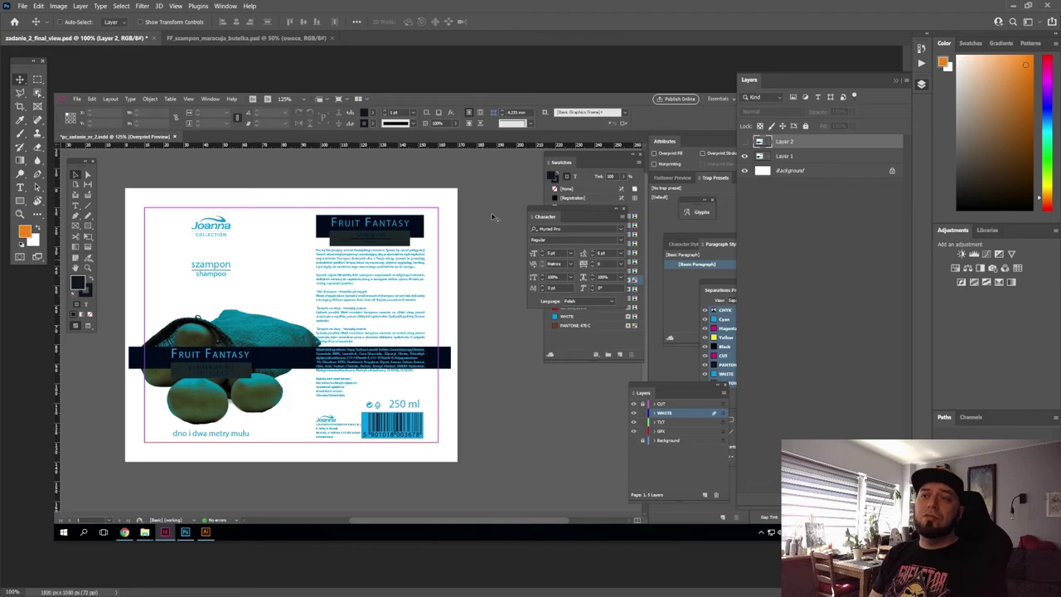